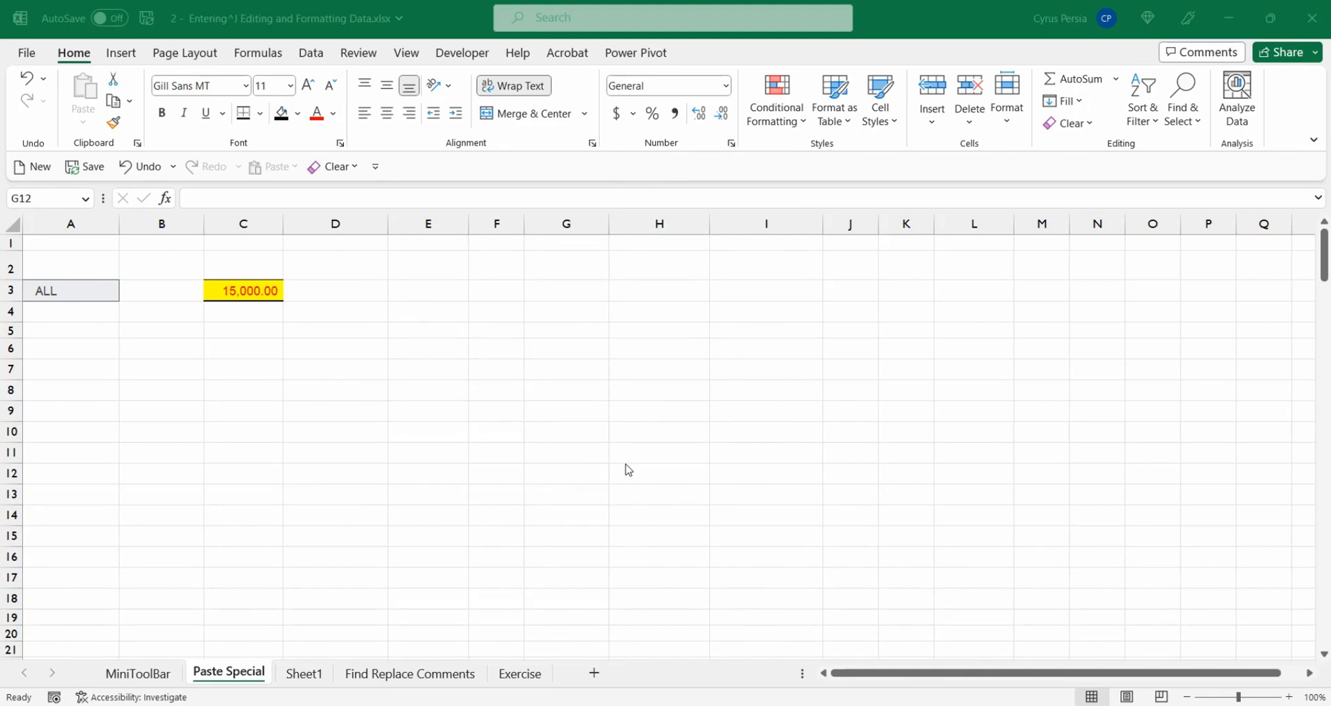
Copy the yellow 15,000.00 cell C3 into E3 and switch the paste to values only
{"action": "left_click", "coordinate": [256, 299]}
{"action": "key", "text": "ctrl+c"}
{"action": "key", "text": "ctrl+alt+v"}
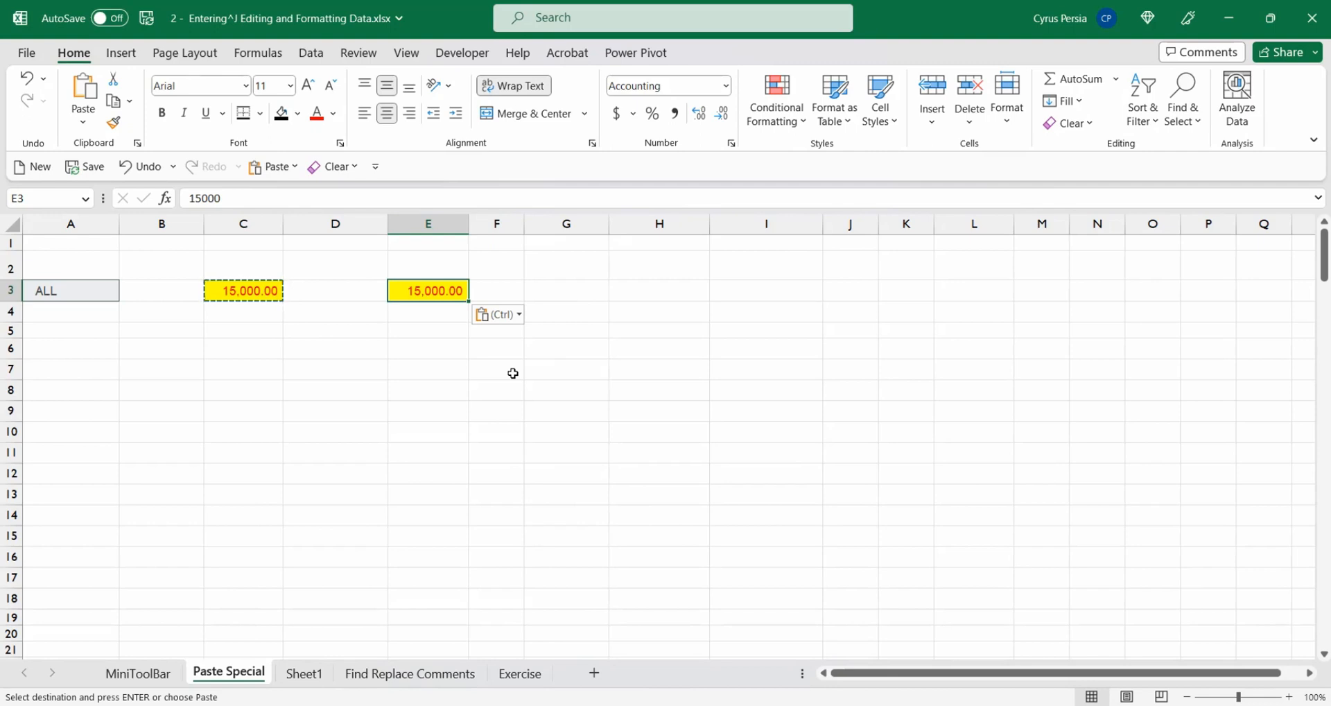
{"action": "left_click", "coordinate": [519, 316]}
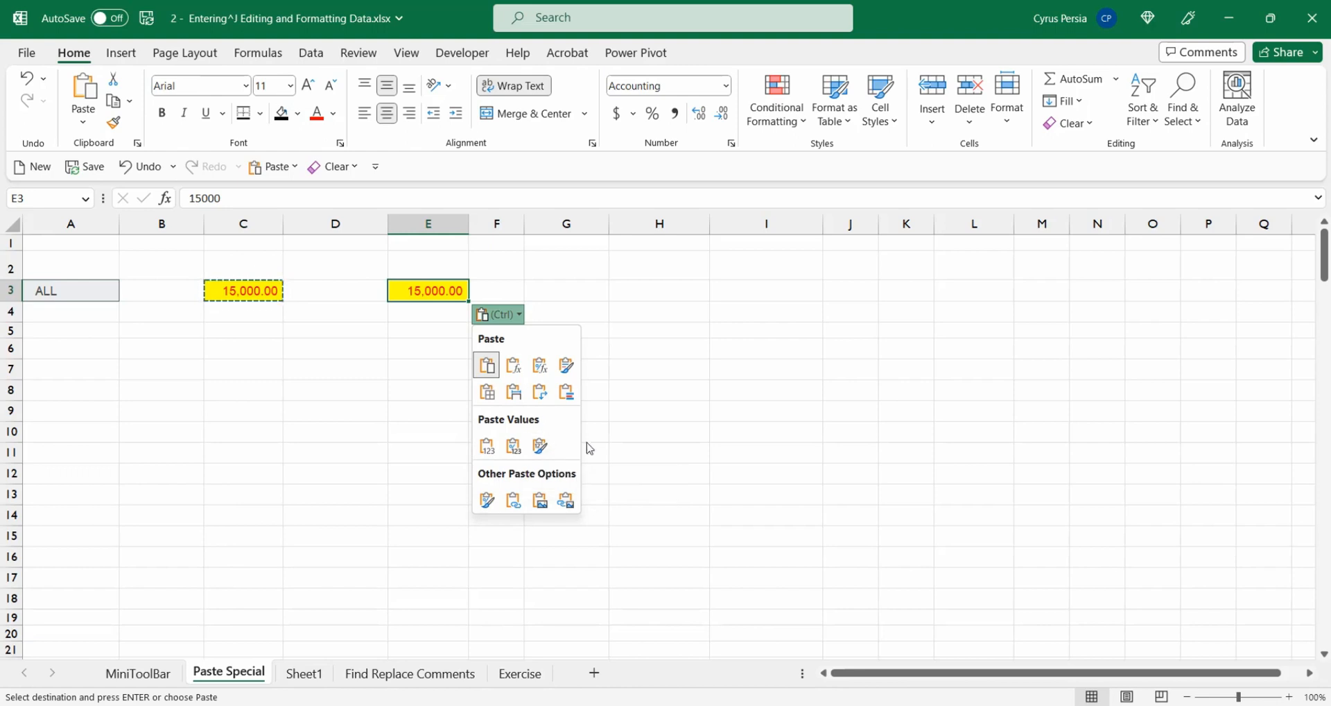
{"action": "left_click", "coordinate": [489, 447]}
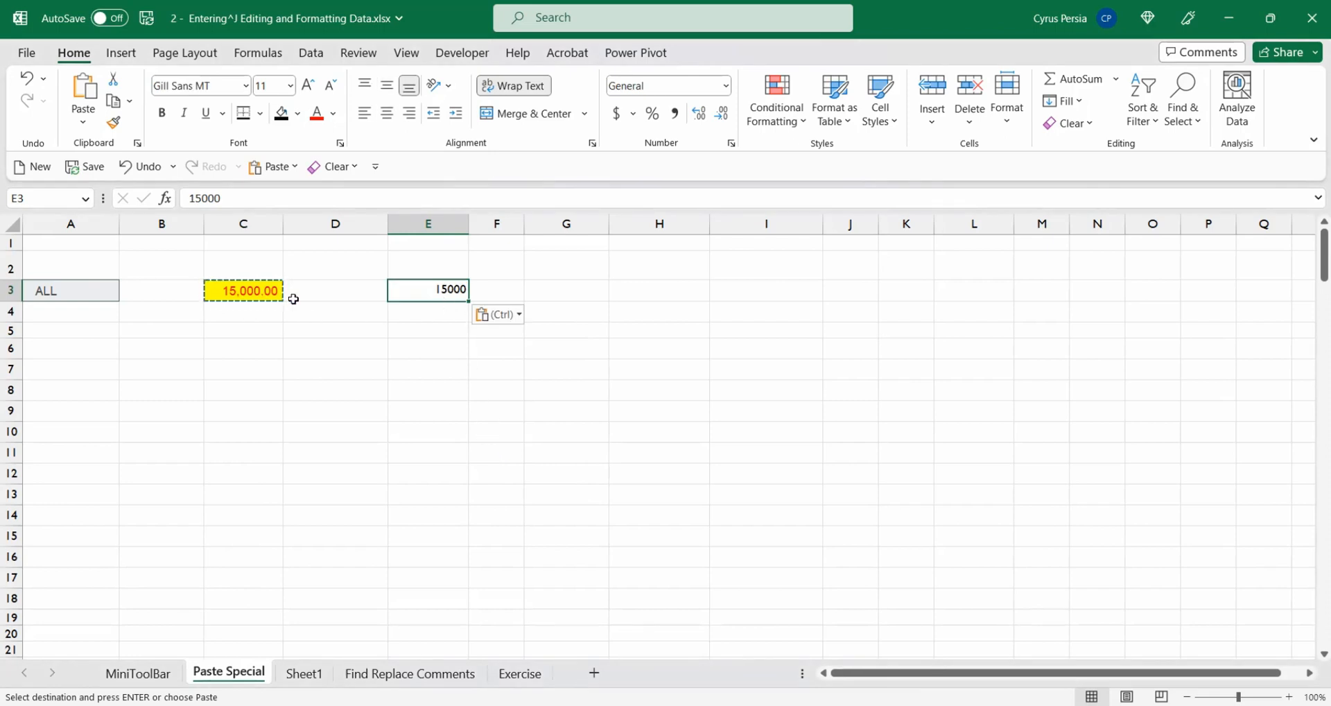
Change the paste in E3 to Values & Number Formatting, and after that to Values & Source Formatting
{"action": "left_click", "coordinate": [516, 314]}
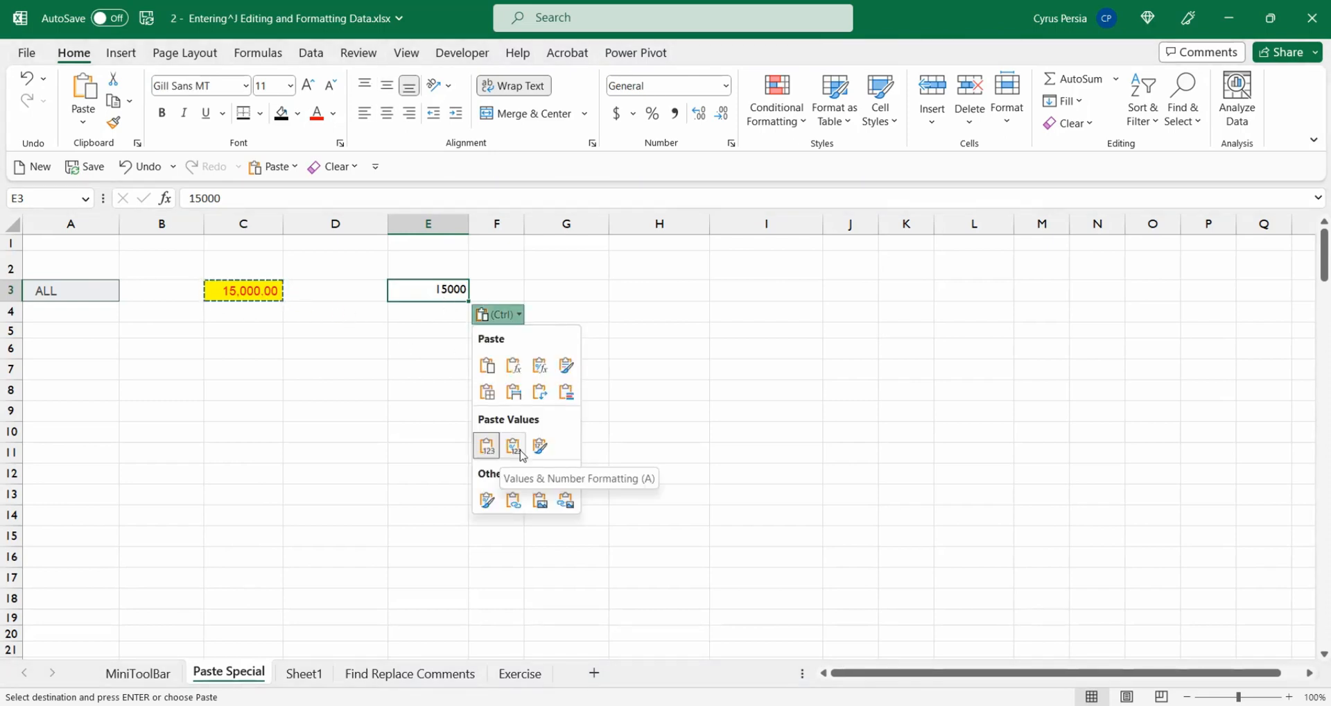
{"action": "left_click", "coordinate": [514, 446]}
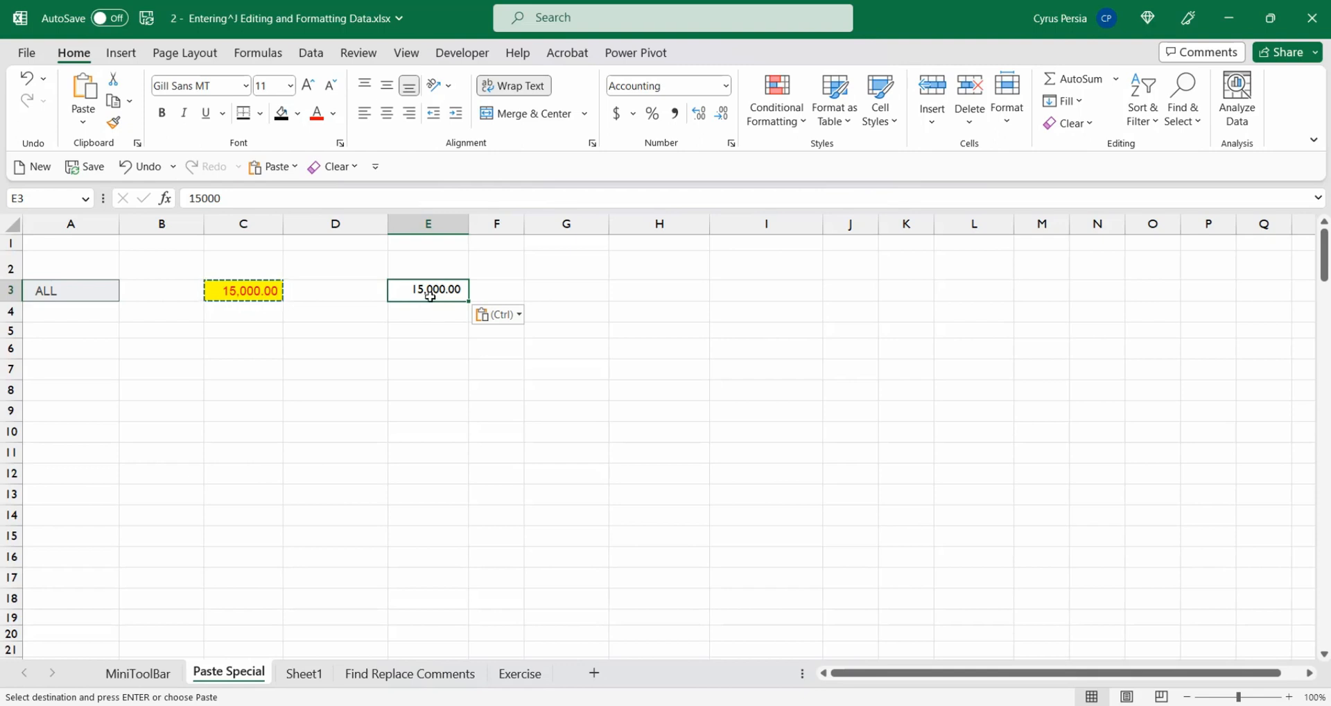
{"action": "left_click", "coordinate": [518, 316]}
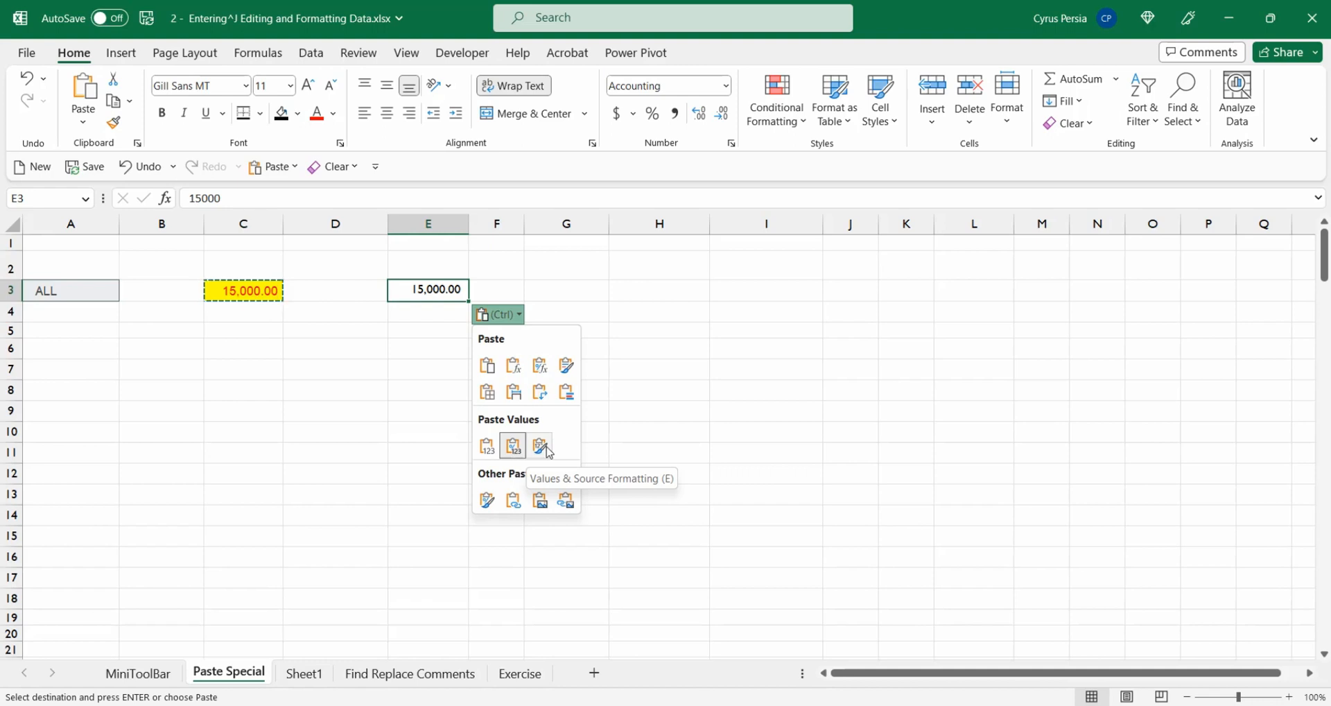
{"action": "left_click", "coordinate": [542, 446]}
Clear all contents and formatting from cells E2:E5
{"action": "left_click_drag", "start_coordinate": [429, 267], "coordinate": [428, 330]}
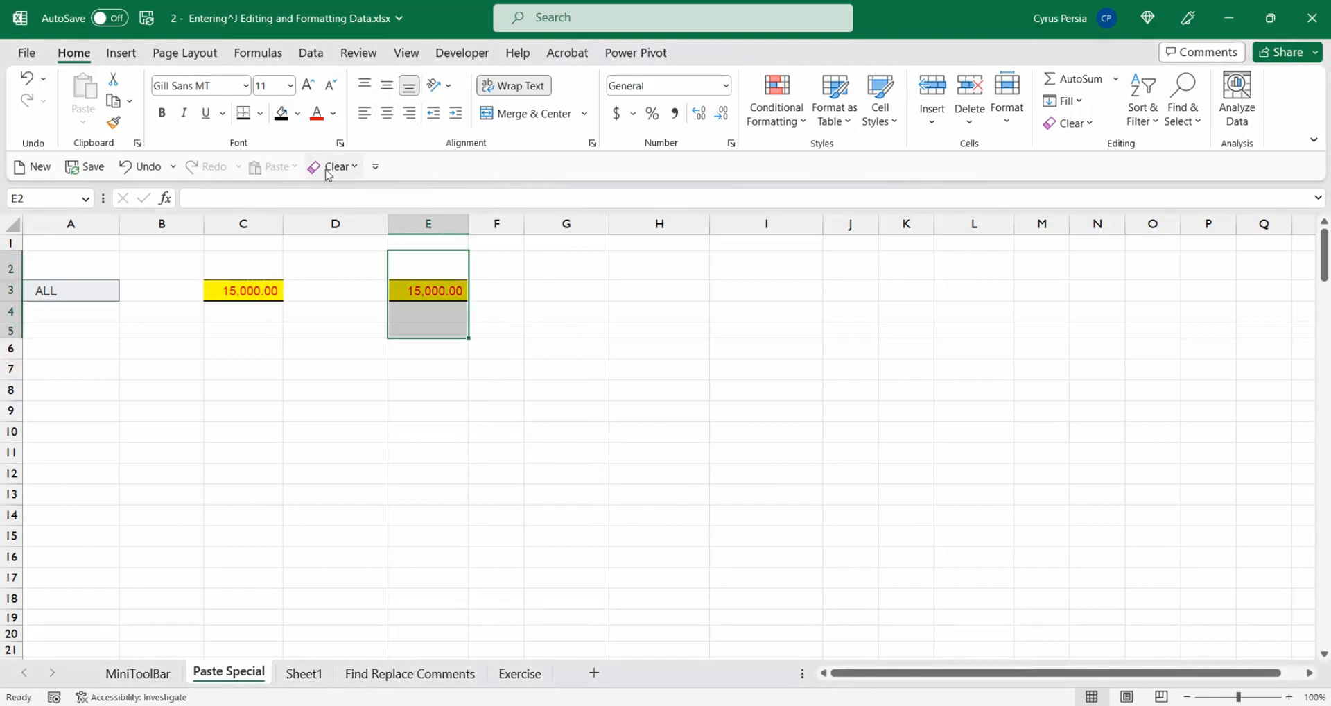
{"action": "left_click", "coordinate": [329, 166]}
{"action": "left_click", "coordinate": [347, 198]}
{"action": "left_click", "coordinate": [299, 392]}
Copy C3 and paste it into E3 with Paste Special, keeping both the content and the formatting
{"action": "left_click", "coordinate": [247, 290]}
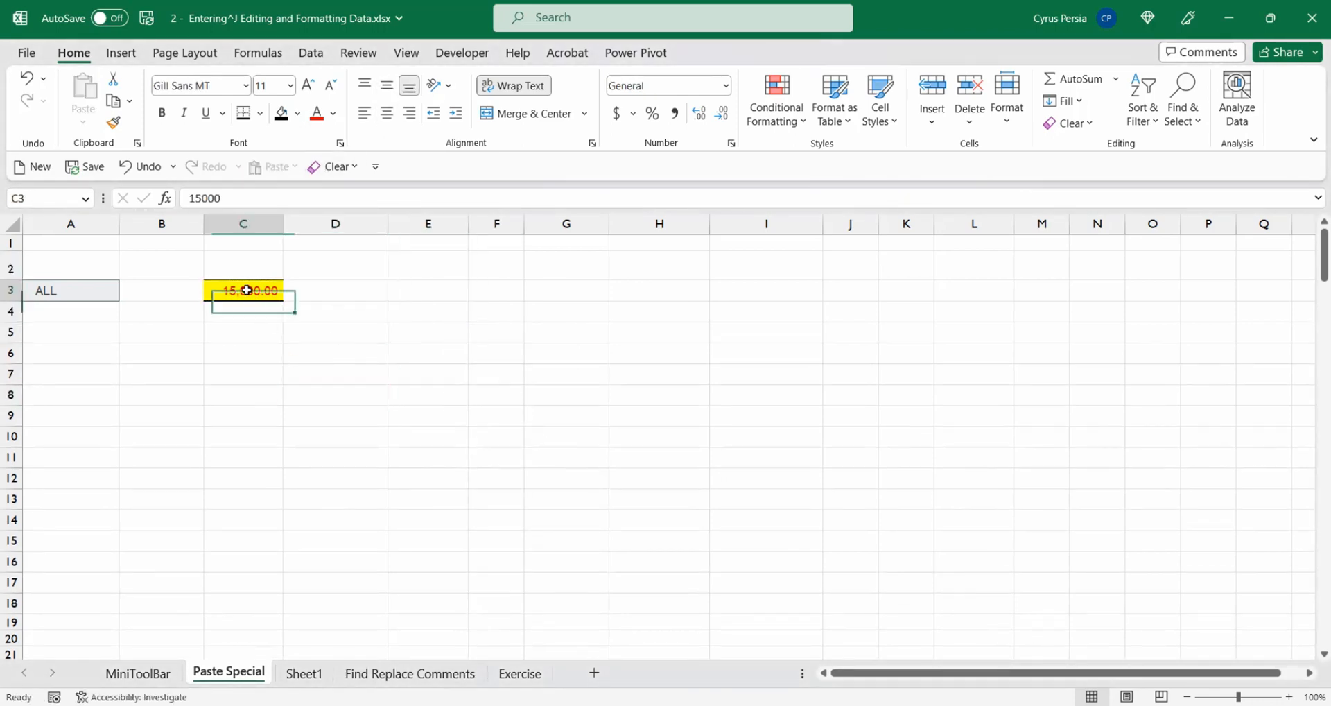
{"action": "key", "text": "ctrl+c"}
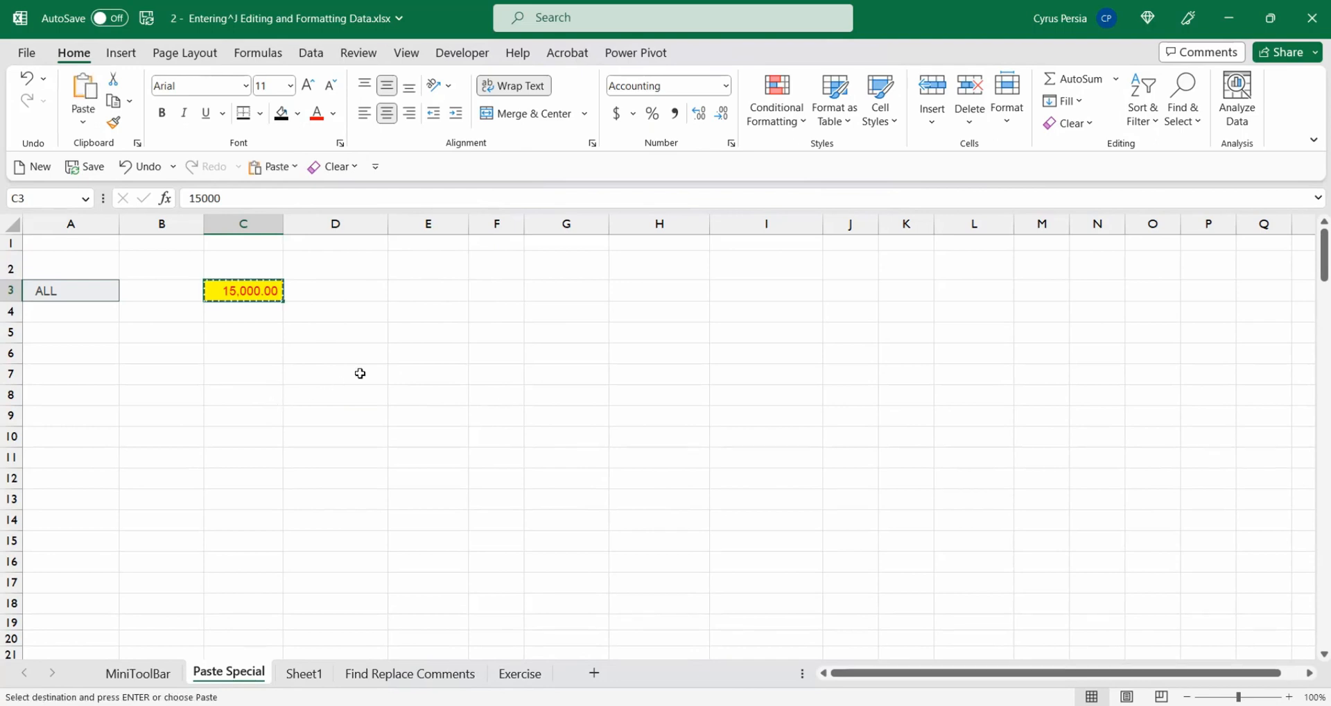
{"action": "left_click", "coordinate": [436, 287]}
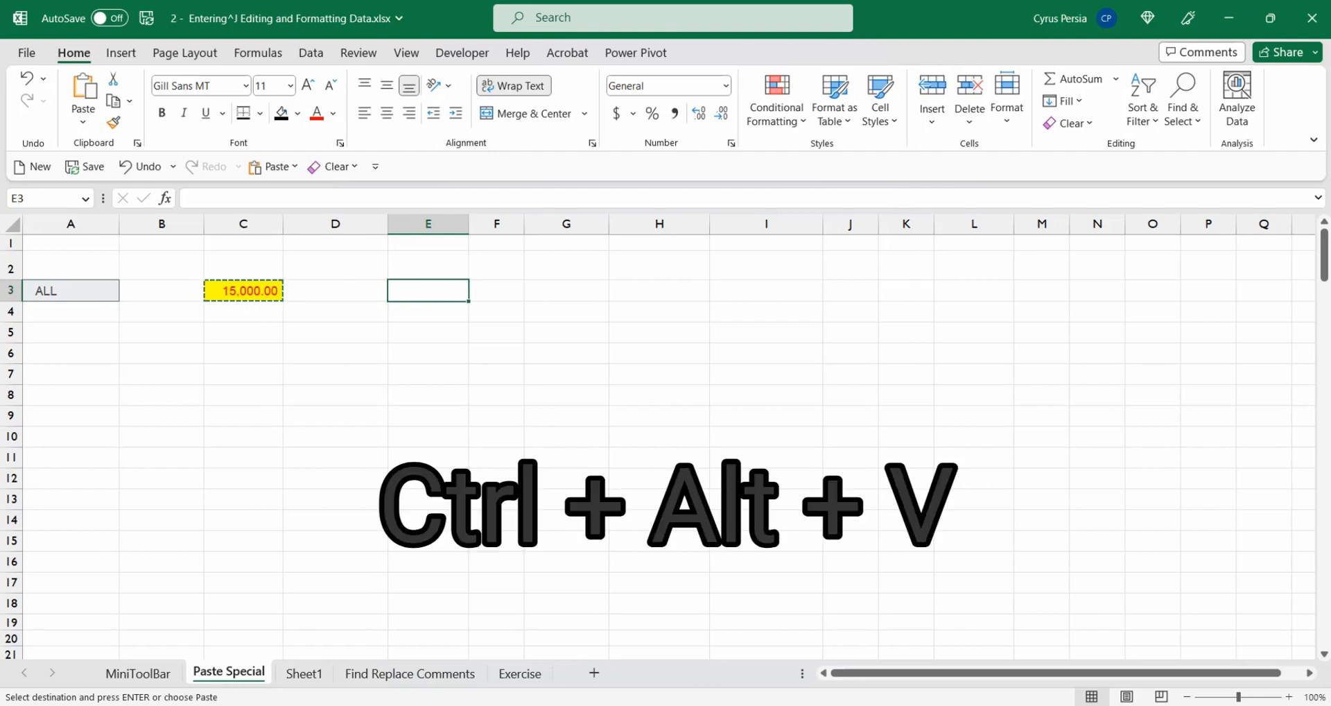
{"action": "key", "text": "ctrl+alt+v"}
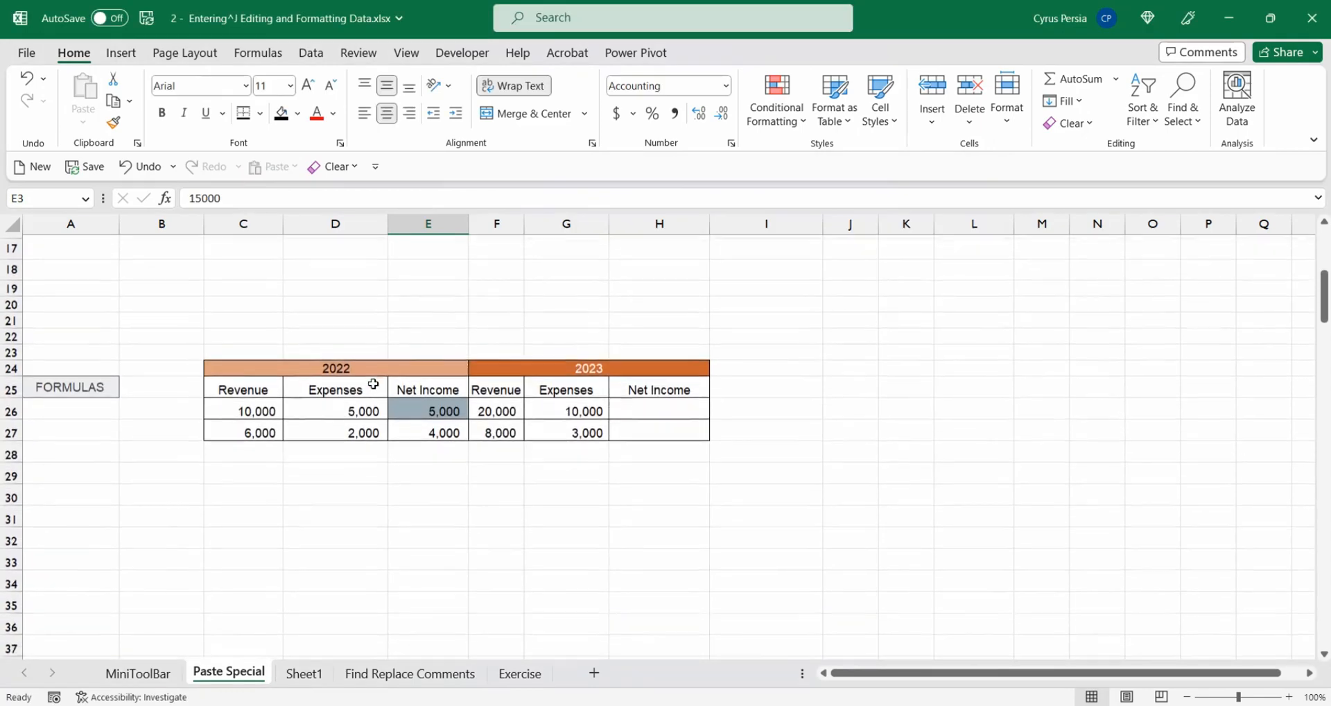
Examine the 2022 and 2023 tables in the FORMULAS section, including the 2022 Net Income formulas in E26:E27
{"action": "scroll", "coordinate": [362, 381], "scroll_direction": "down", "scroll_amount": 1}
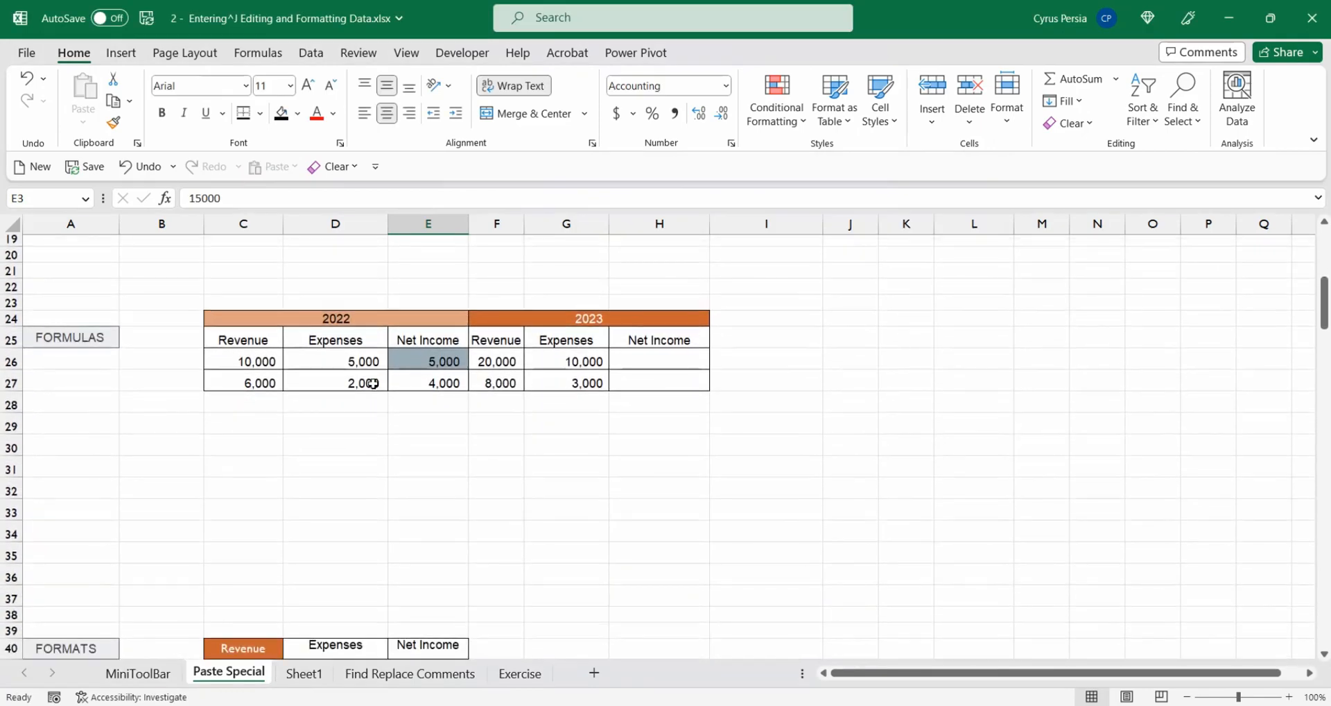
{"action": "scroll", "coordinate": [357, 386], "scroll_direction": "up", "scroll_amount": 1}
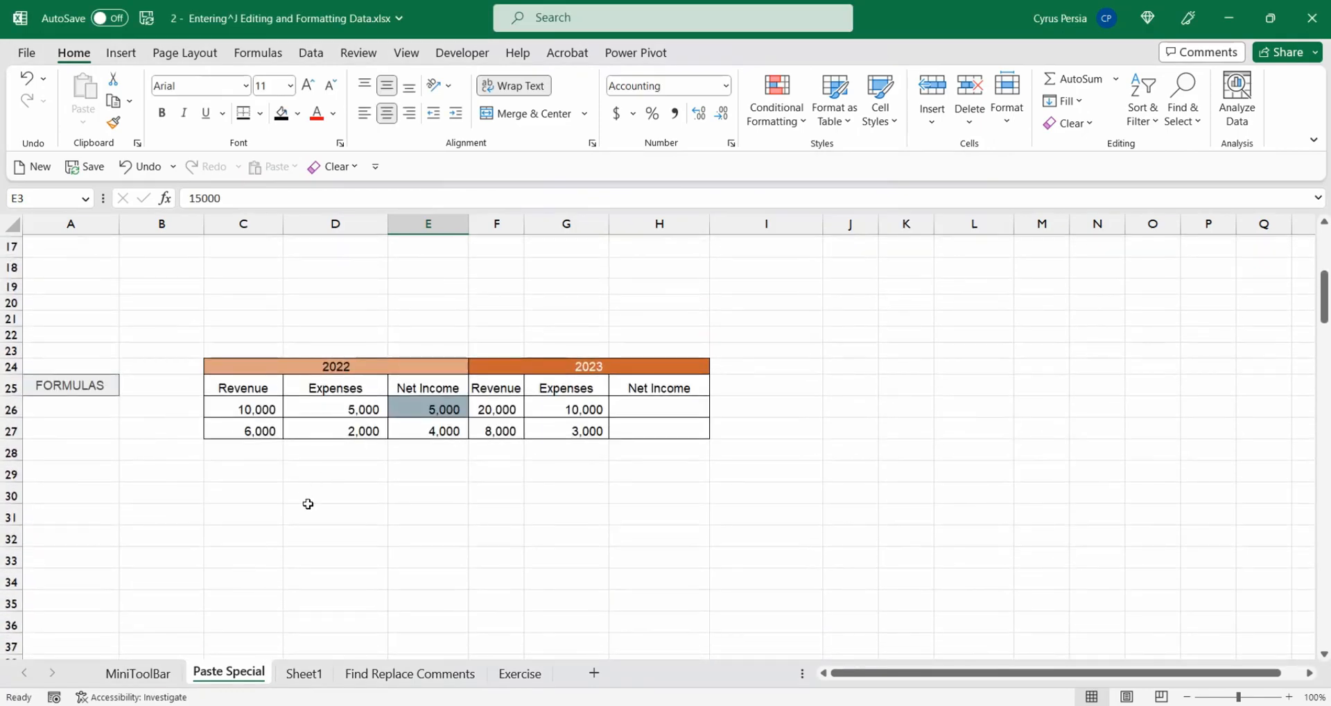
{"action": "left_click", "coordinate": [308, 496]}
{"action": "left_click", "coordinate": [307, 510]}
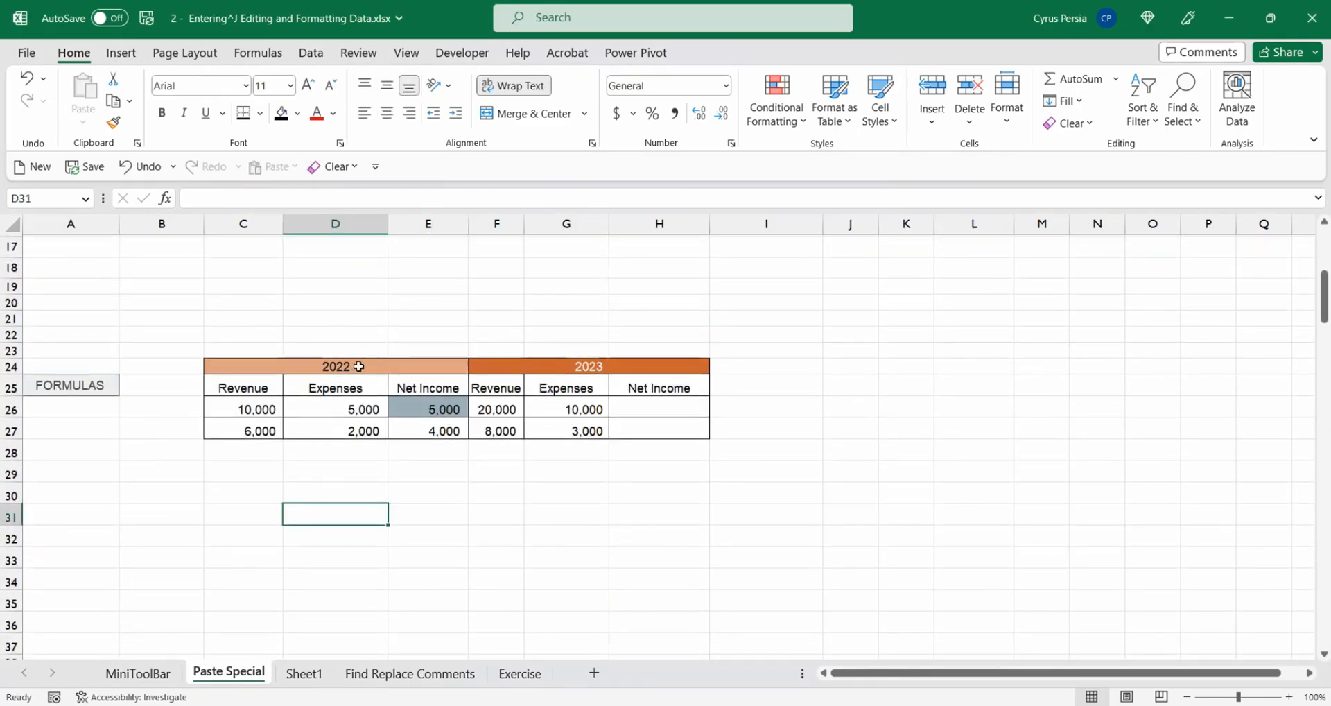
{"action": "left_click_drag", "start_coordinate": [351, 366], "coordinate": [358, 431]}
{"action": "left_click_drag", "start_coordinate": [608, 366], "coordinate": [607, 430]}
{"action": "left_click", "coordinate": [529, 532]}
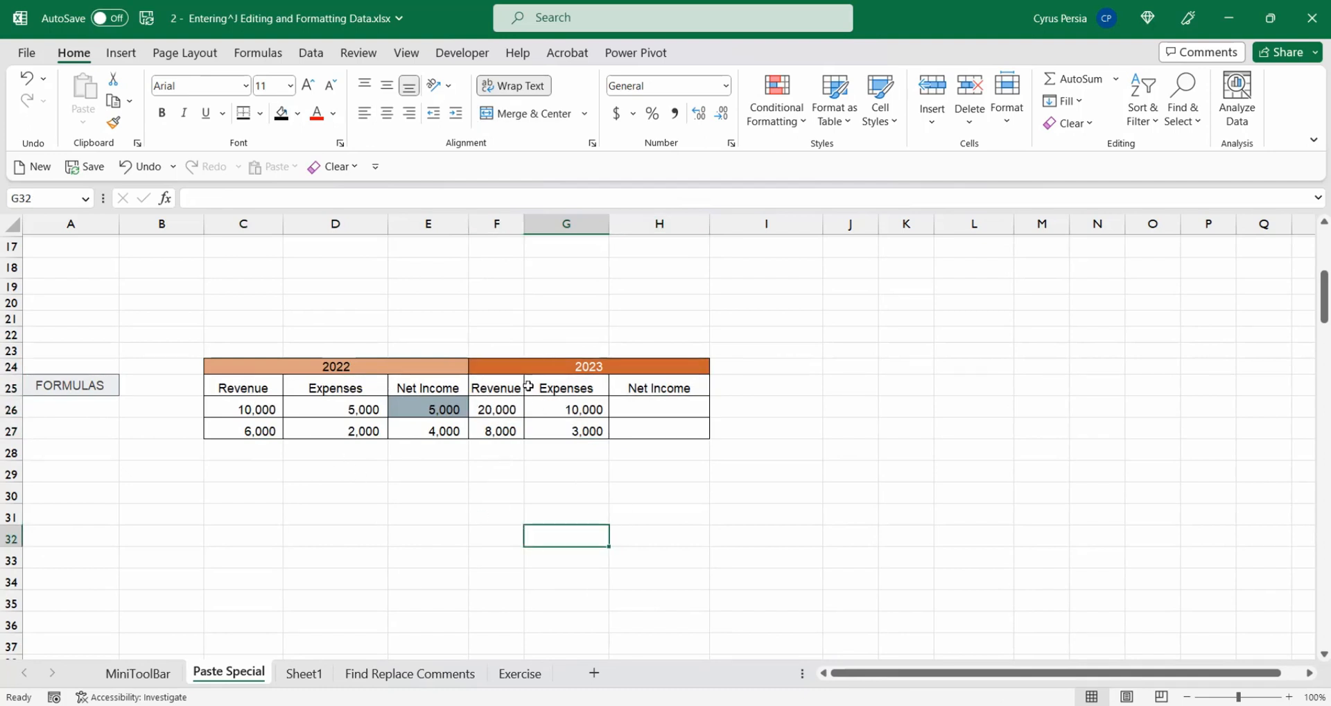
{"action": "left_click", "coordinate": [430, 407]}
{"action": "left_click_drag", "start_coordinate": [468, 417], "coordinate": [444, 431]}
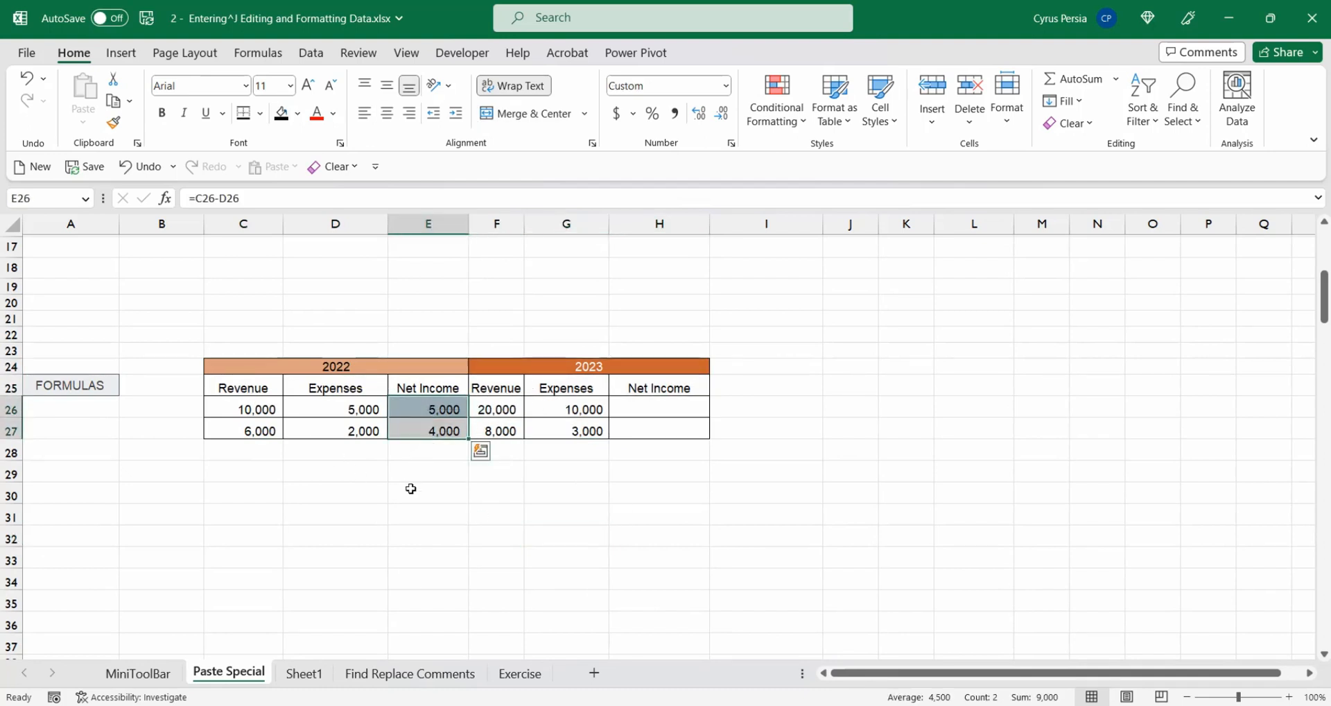
{"action": "left_click", "coordinate": [433, 409]}
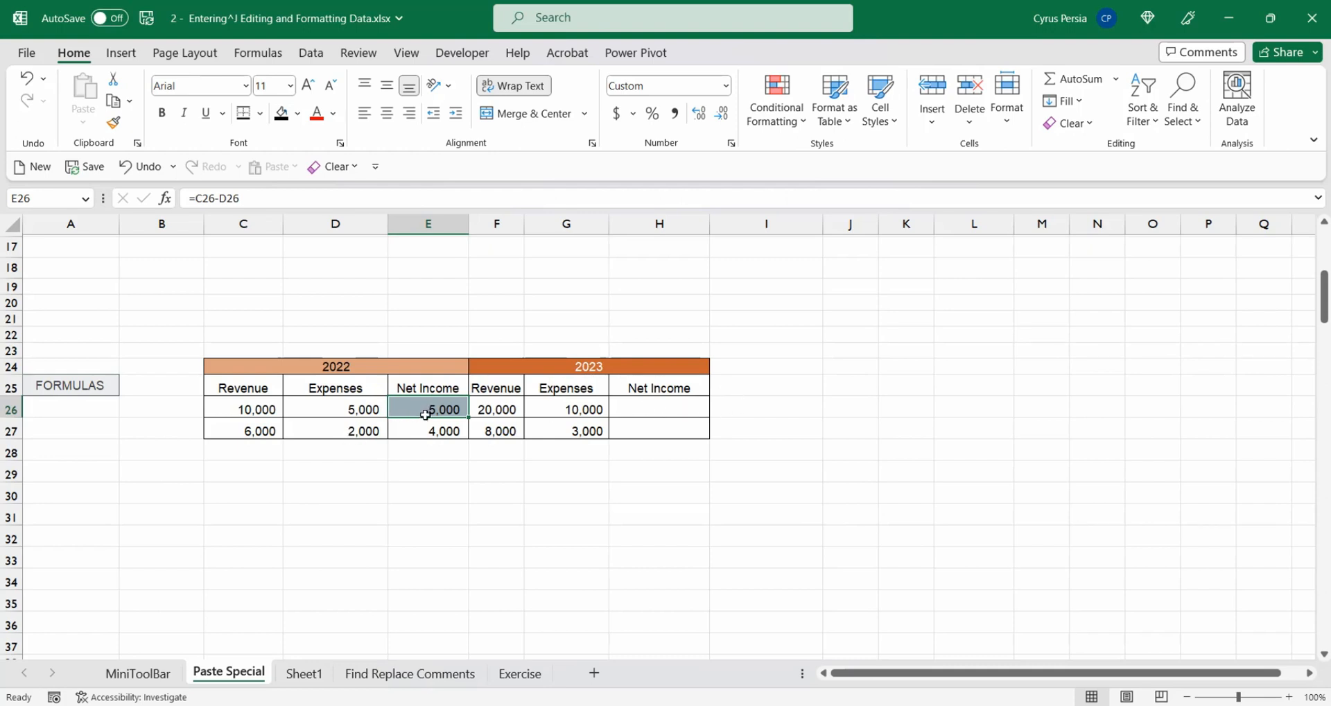
Copy the 2022 Net Income cells E26:E27 and paste only their formulas into the 2023 Net Income cells H26:H27
{"action": "left_click_drag", "start_coordinate": [425, 415], "coordinate": [434, 431]}
{"action": "key", "text": "ctrl+c"}
{"action": "left_click", "coordinate": [661, 409]}
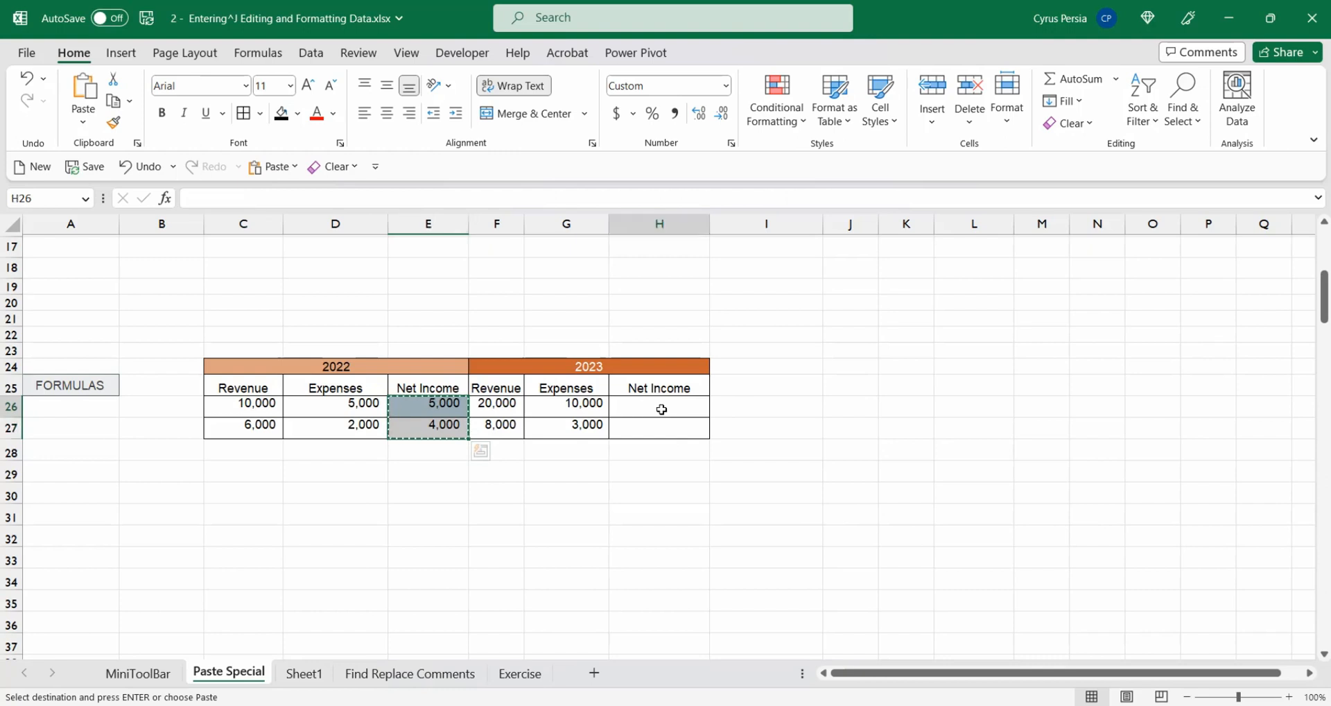
{"action": "left_click_drag", "start_coordinate": [661, 409], "coordinate": [680, 437]}
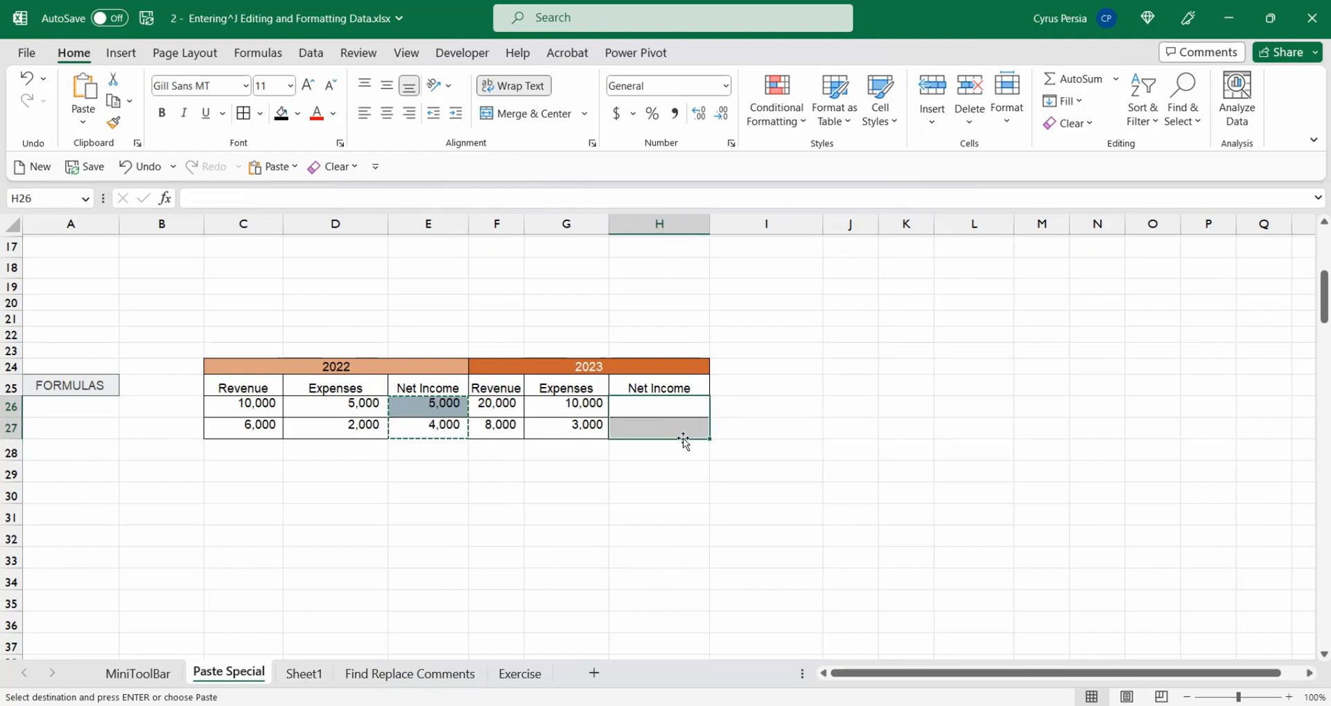
{"action": "key", "text": "ctrl+alt+v"}
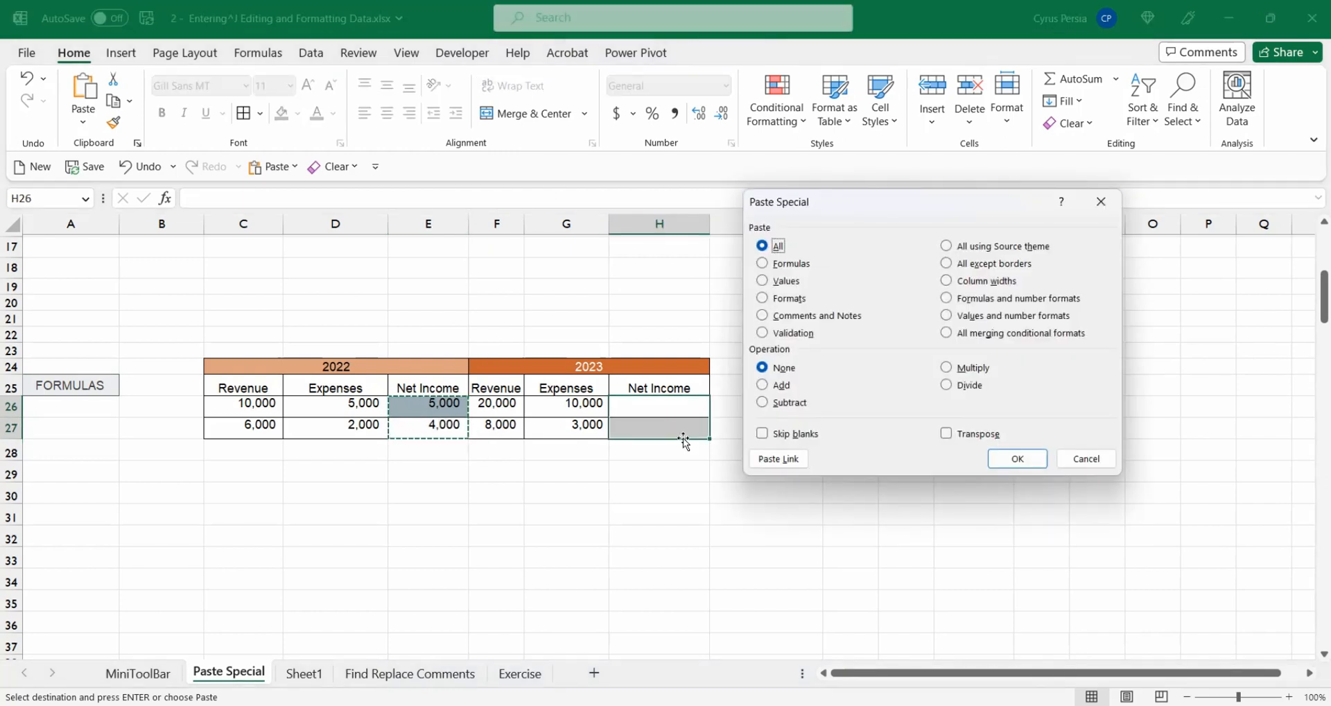
{"action": "left_click", "coordinate": [763, 264]}
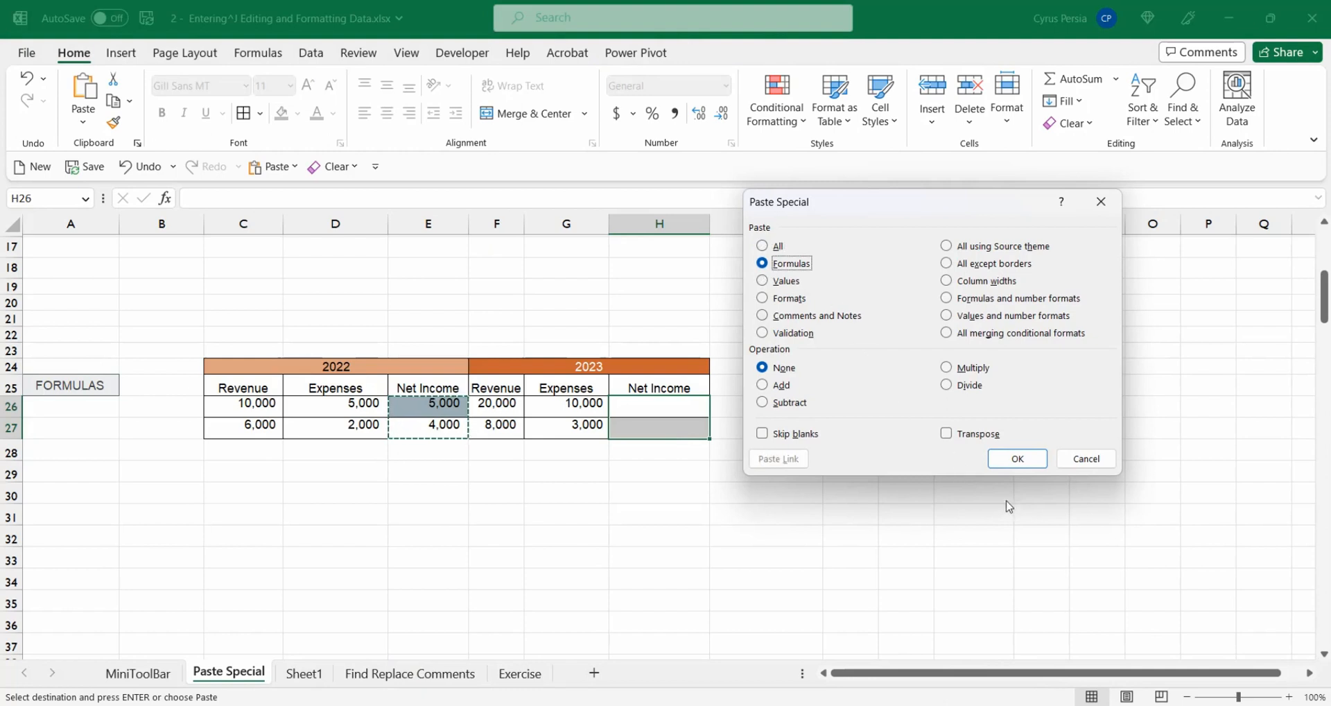
{"action": "left_click", "coordinate": [1017, 458]}
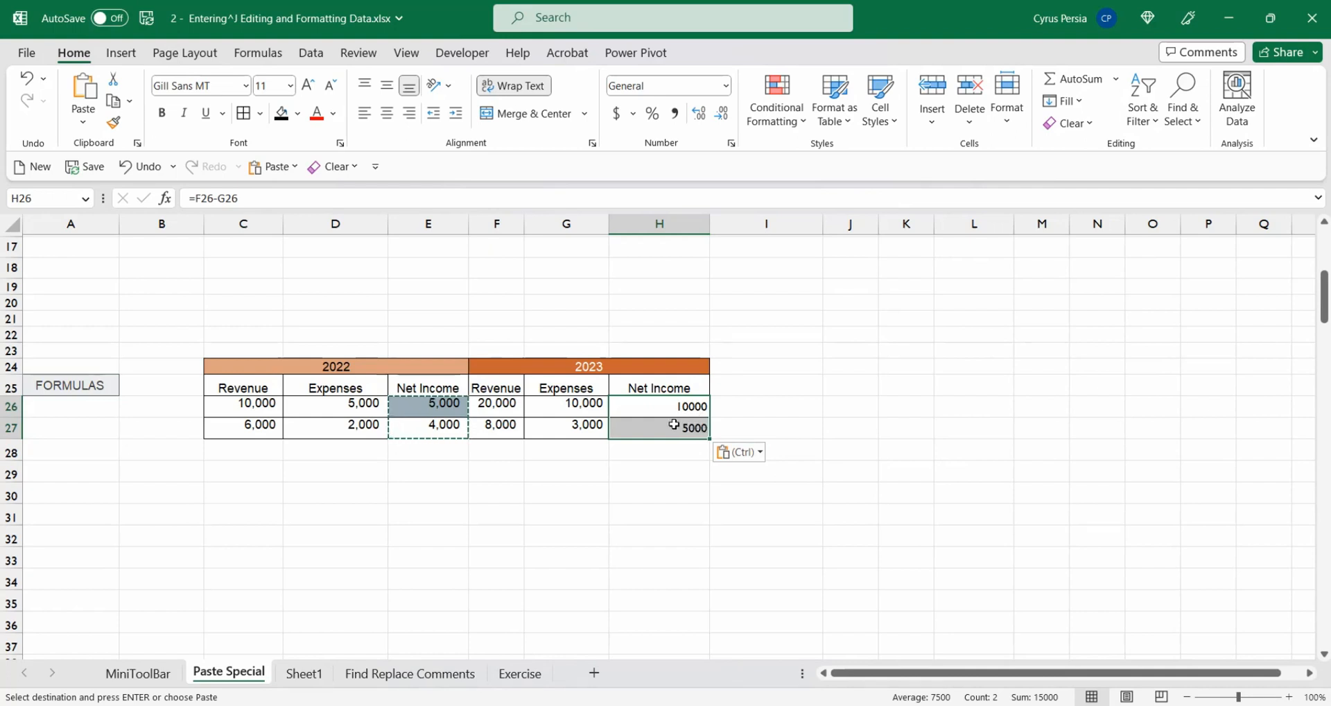
Switch the paste in H26:H27 to formulas with number formatting
{"action": "left_click", "coordinate": [762, 455]}
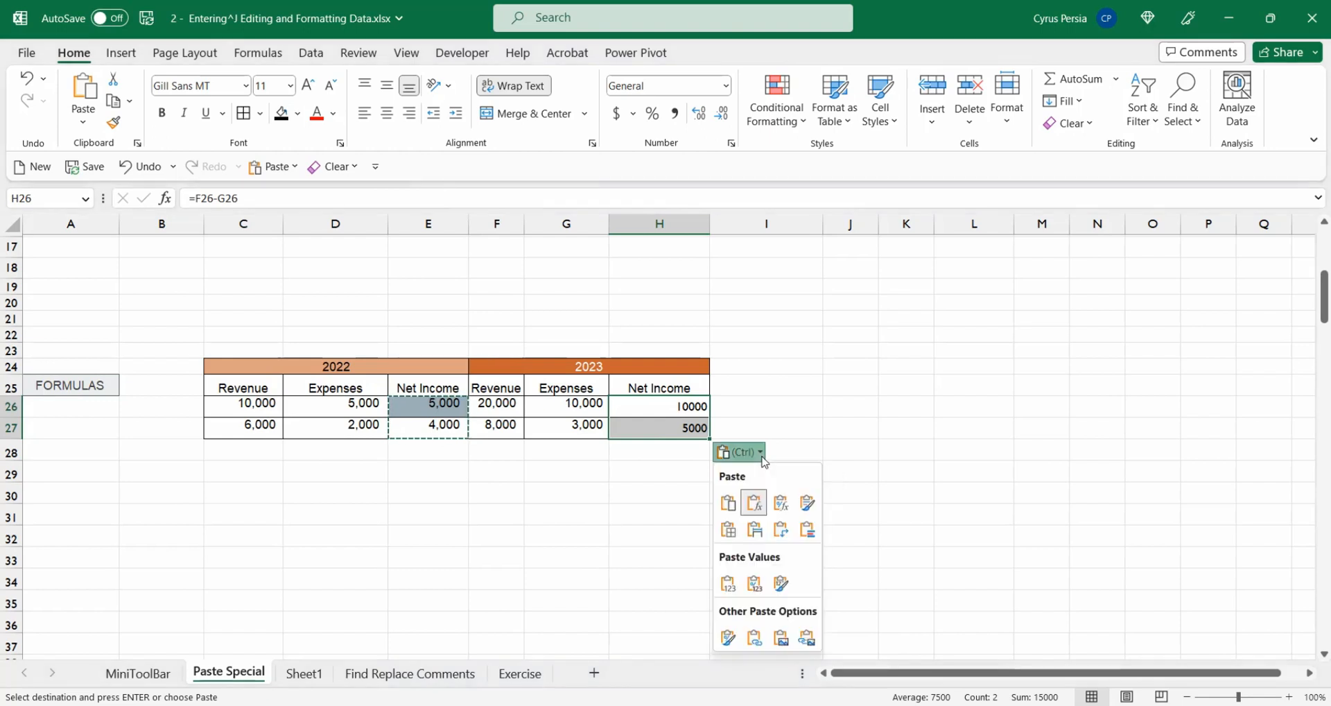
{"action": "left_click", "coordinate": [781, 504]}
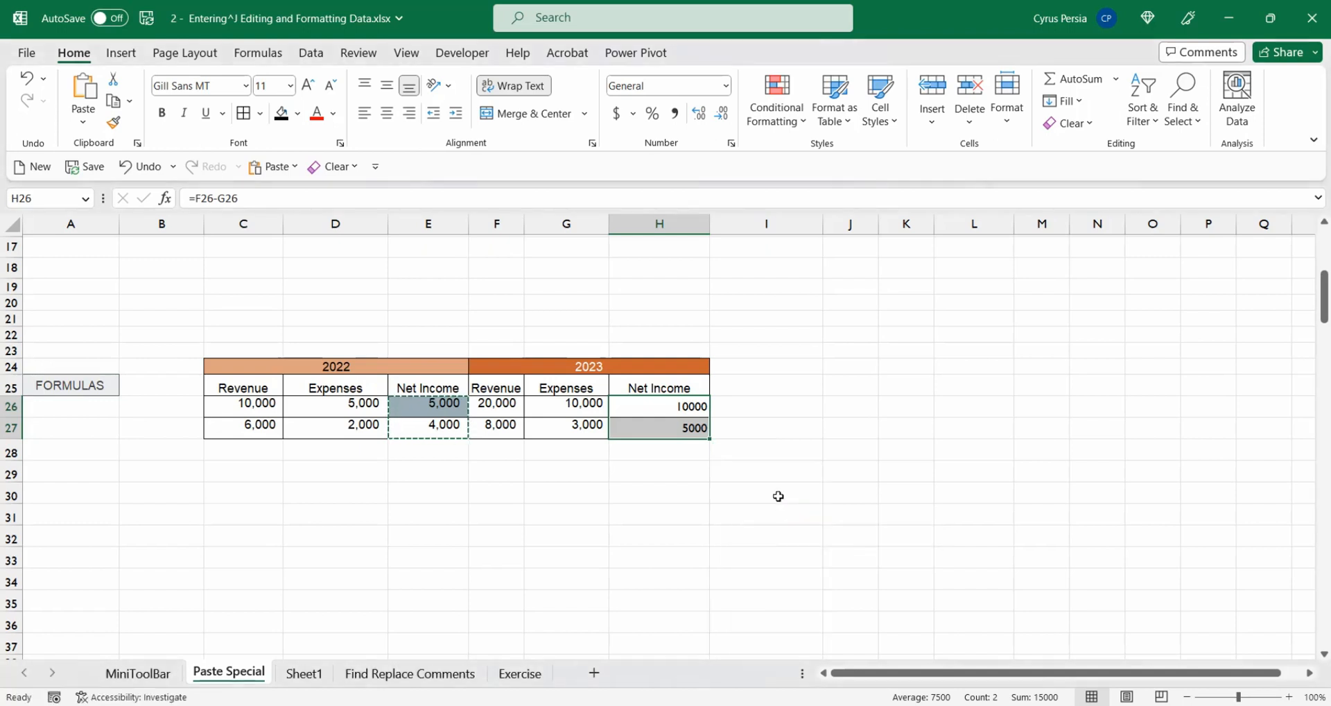
{"action": "left_click", "coordinate": [617, 556]}
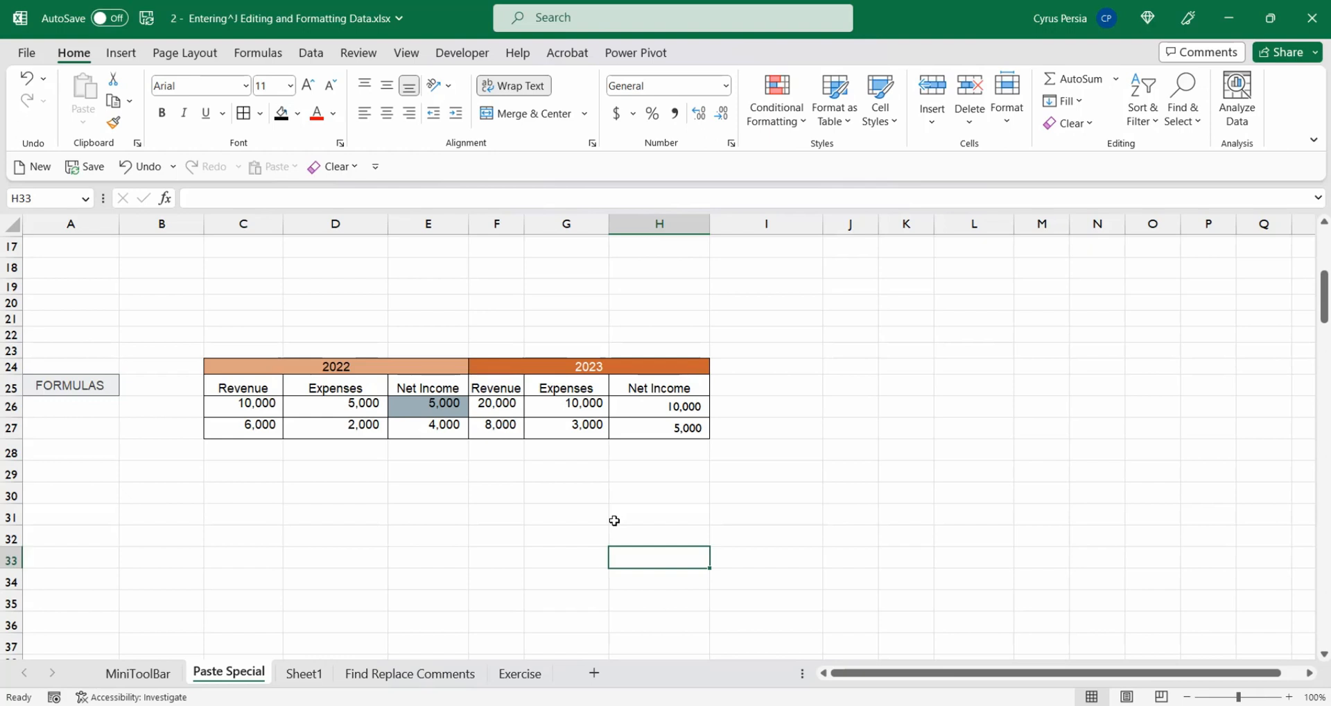
Paste only the formats of the 2022 Revenue header C40 onto the 2023 Revenue header F40, and undo that paste
{"action": "scroll", "coordinate": [614, 520], "scroll_direction": "down", "scroll_amount": 6}
{"action": "left_click", "coordinate": [407, 516]}
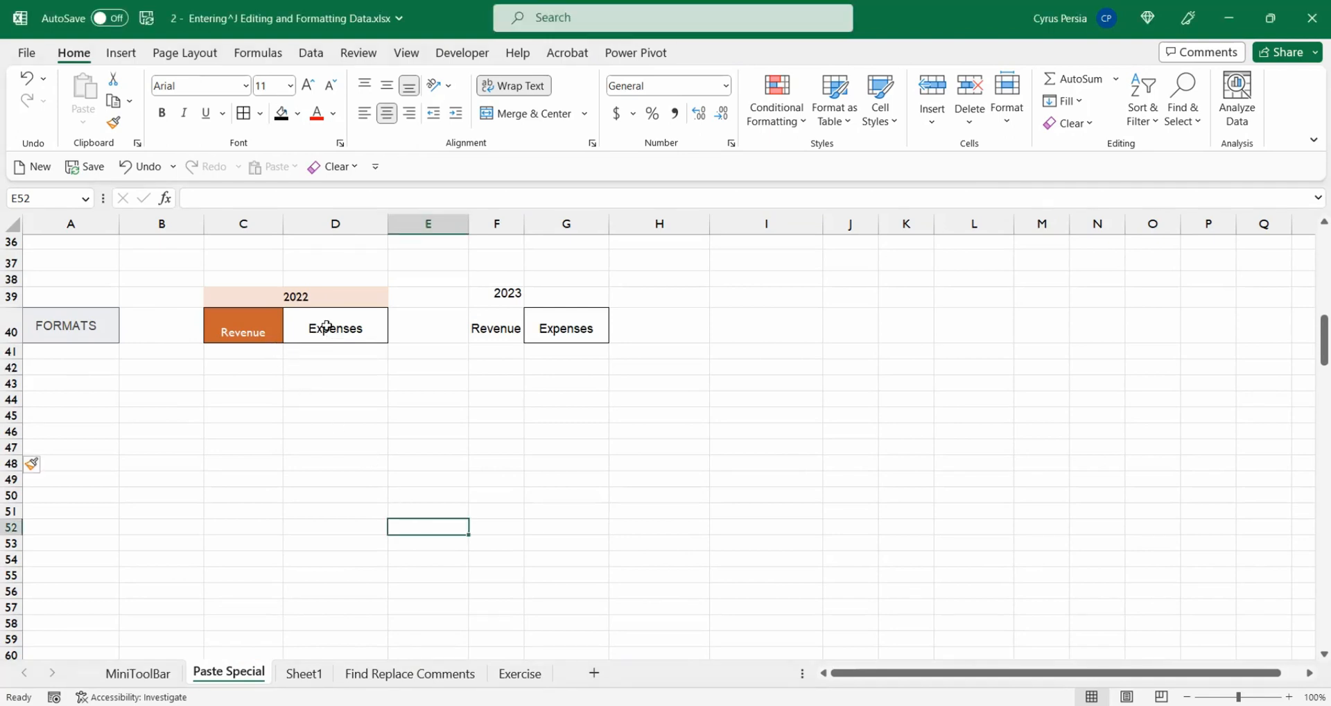
{"action": "left_click", "coordinate": [233, 329]}
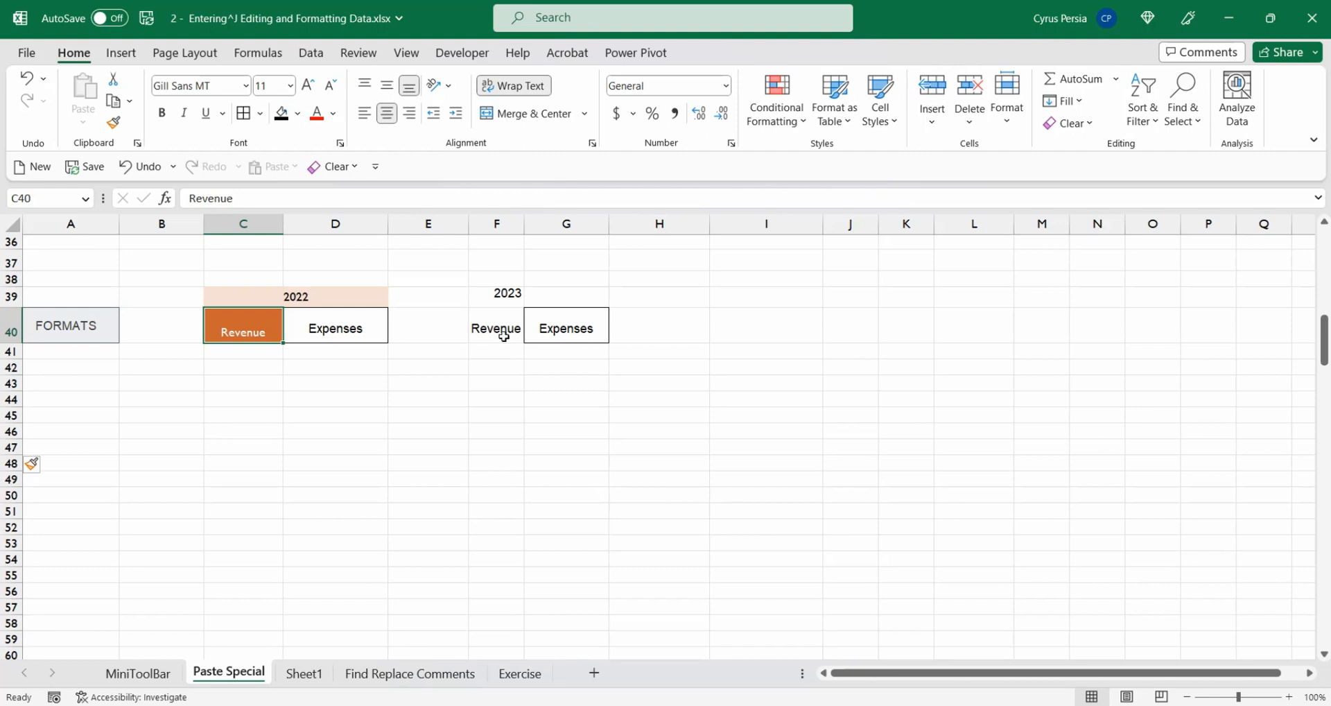
{"action": "key", "text": "ctrl+c"}
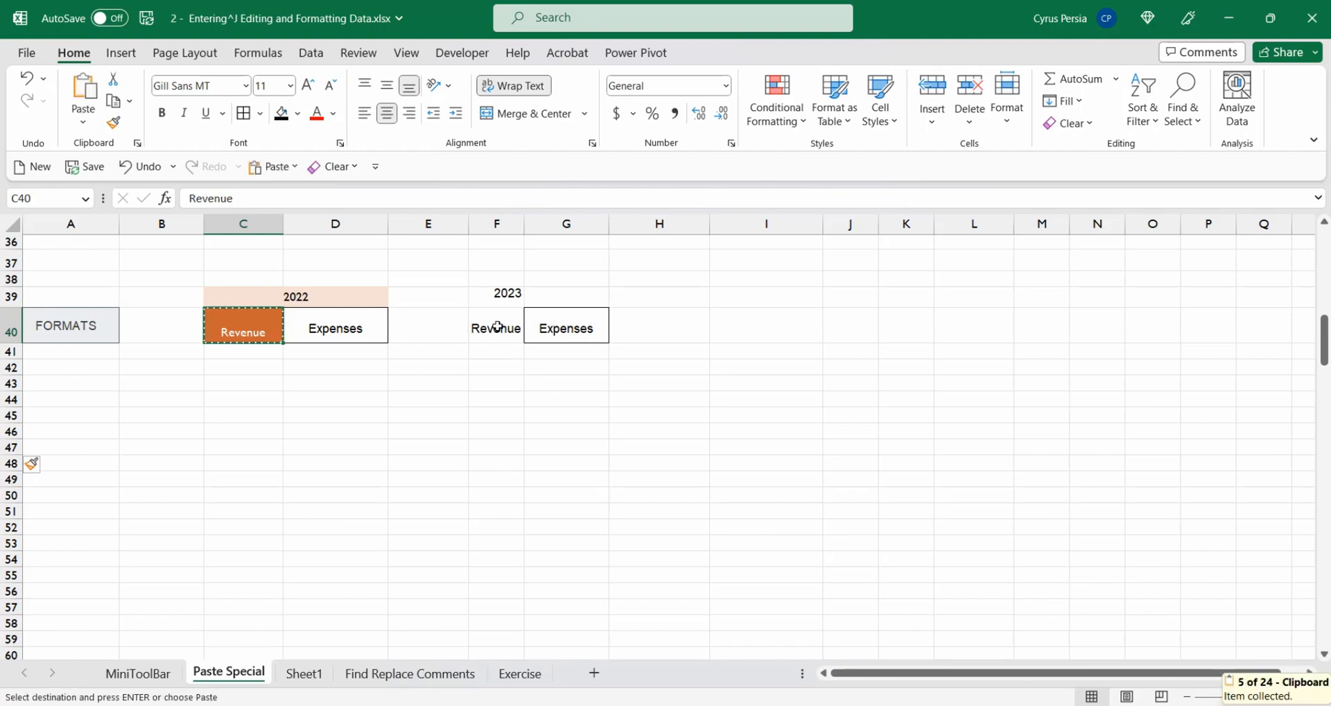
{"action": "left_click", "coordinate": [497, 327]}
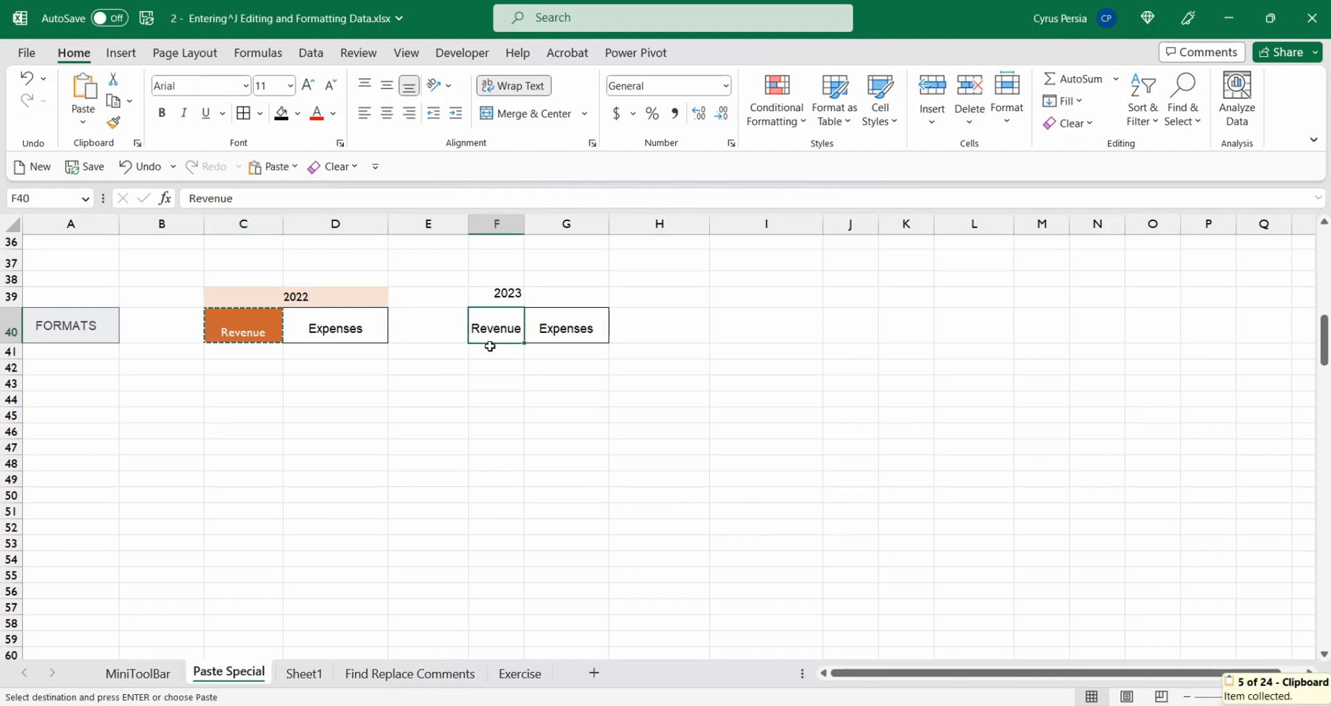
{"action": "key", "text": "ctrl+alt+v"}
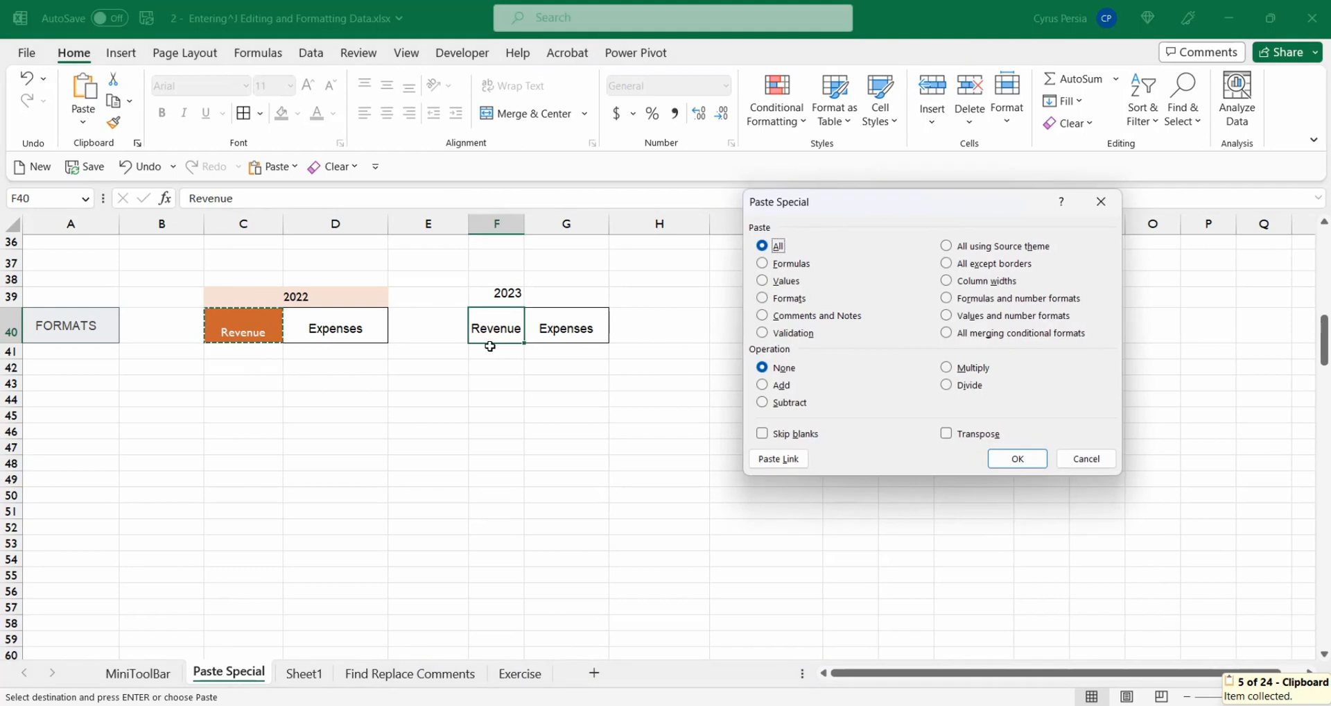
{"action": "left_click", "coordinate": [762, 297]}
{"action": "left_click", "coordinate": [1017, 458]}
{"action": "left_click", "coordinate": [572, 420]}
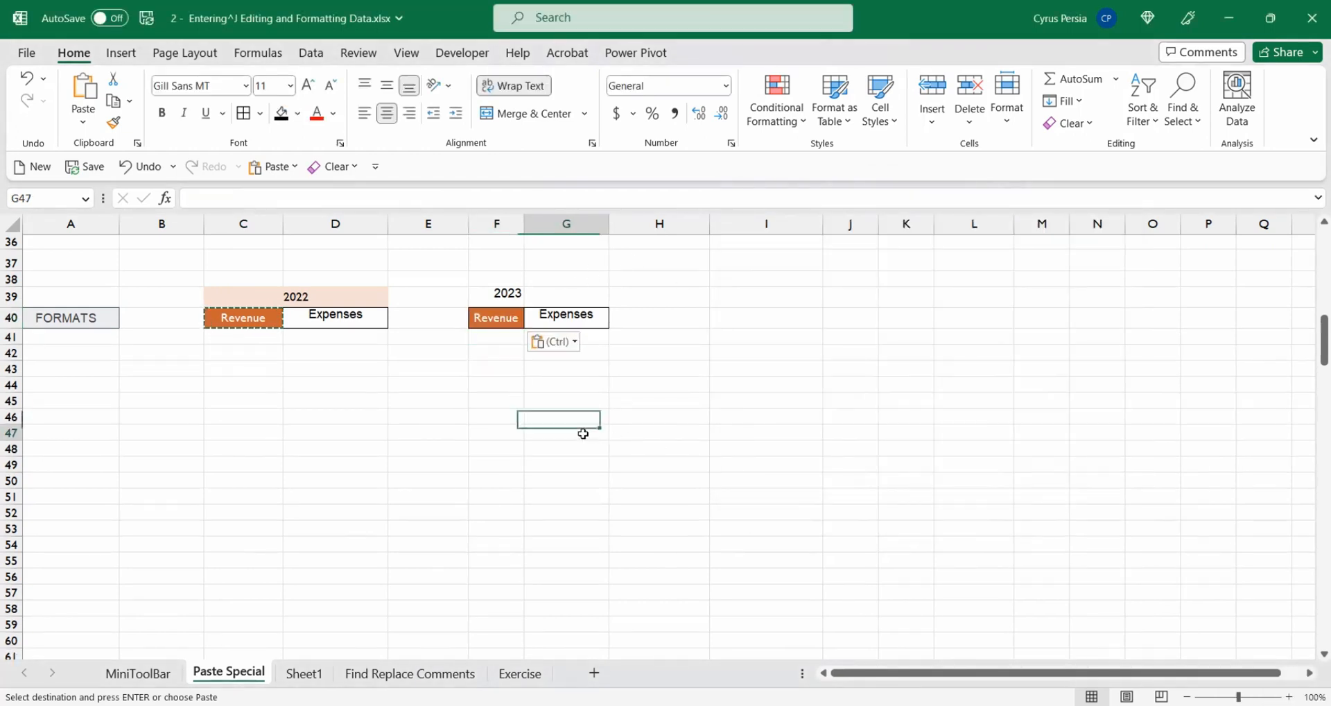
{"action": "key", "text": "ctrl+z"}
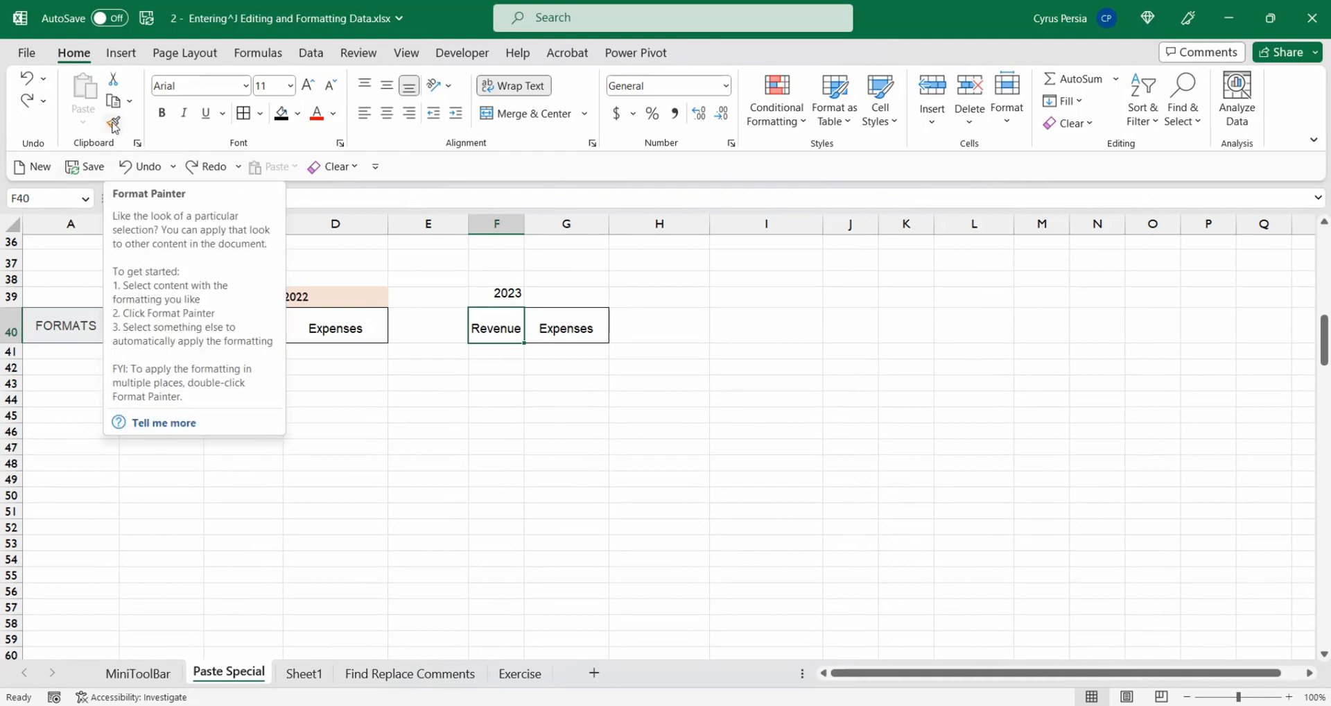
{"action": "left_click", "coordinate": [299, 429]}
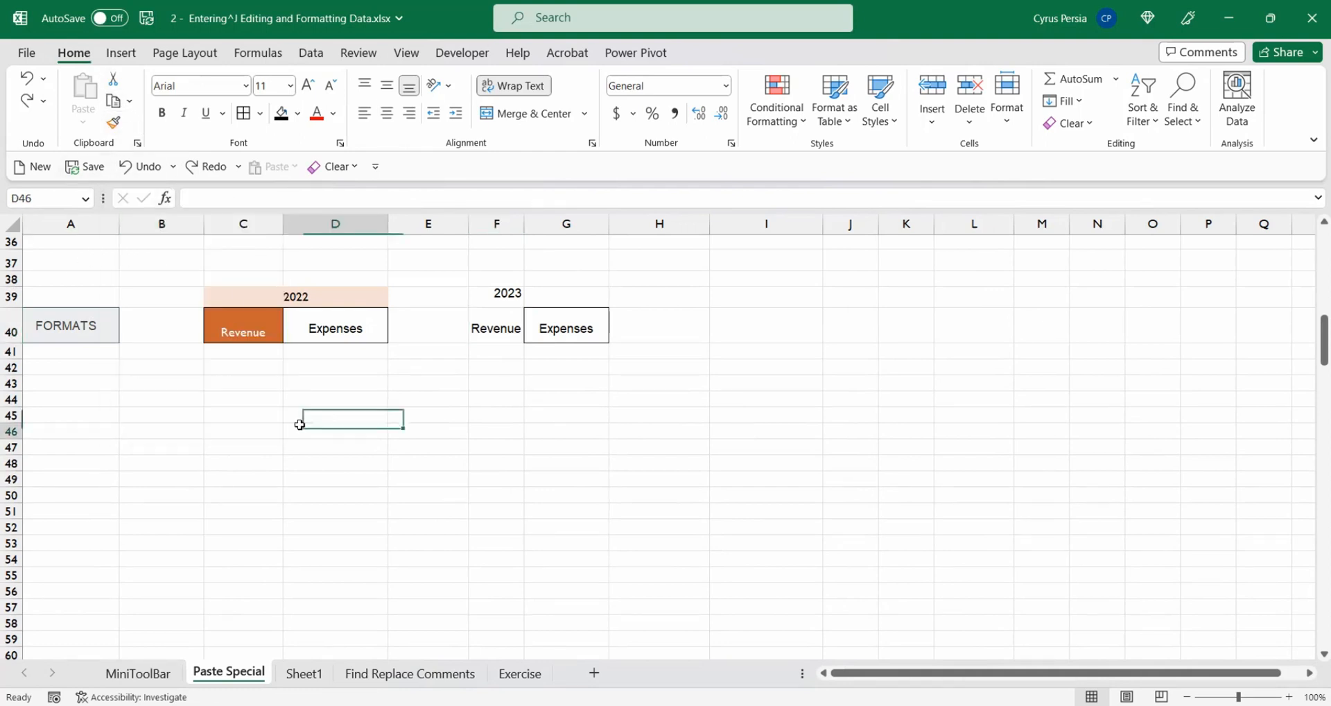
Apply the formatting of the 2022 Revenue header C40 to the 2023 Revenue header F40 with Format Painter
{"action": "left_click", "coordinate": [250, 331]}
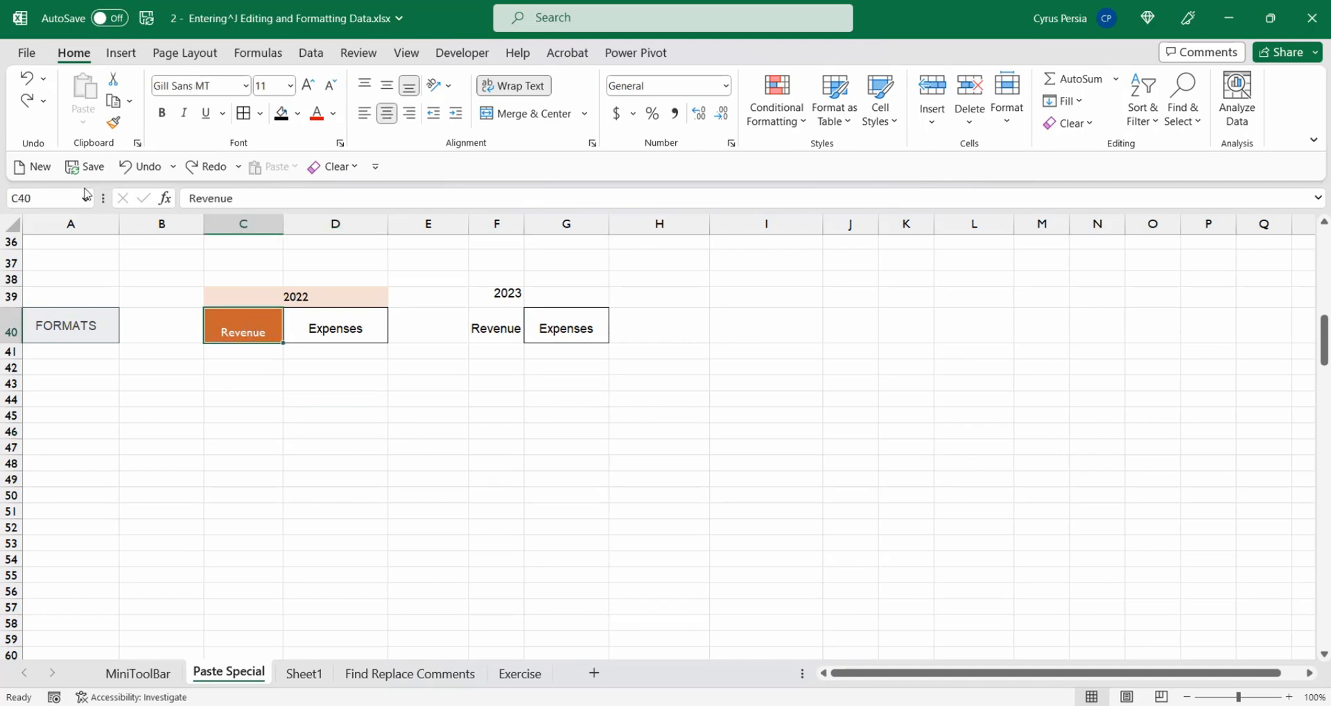
{"action": "left_click", "coordinate": [114, 125]}
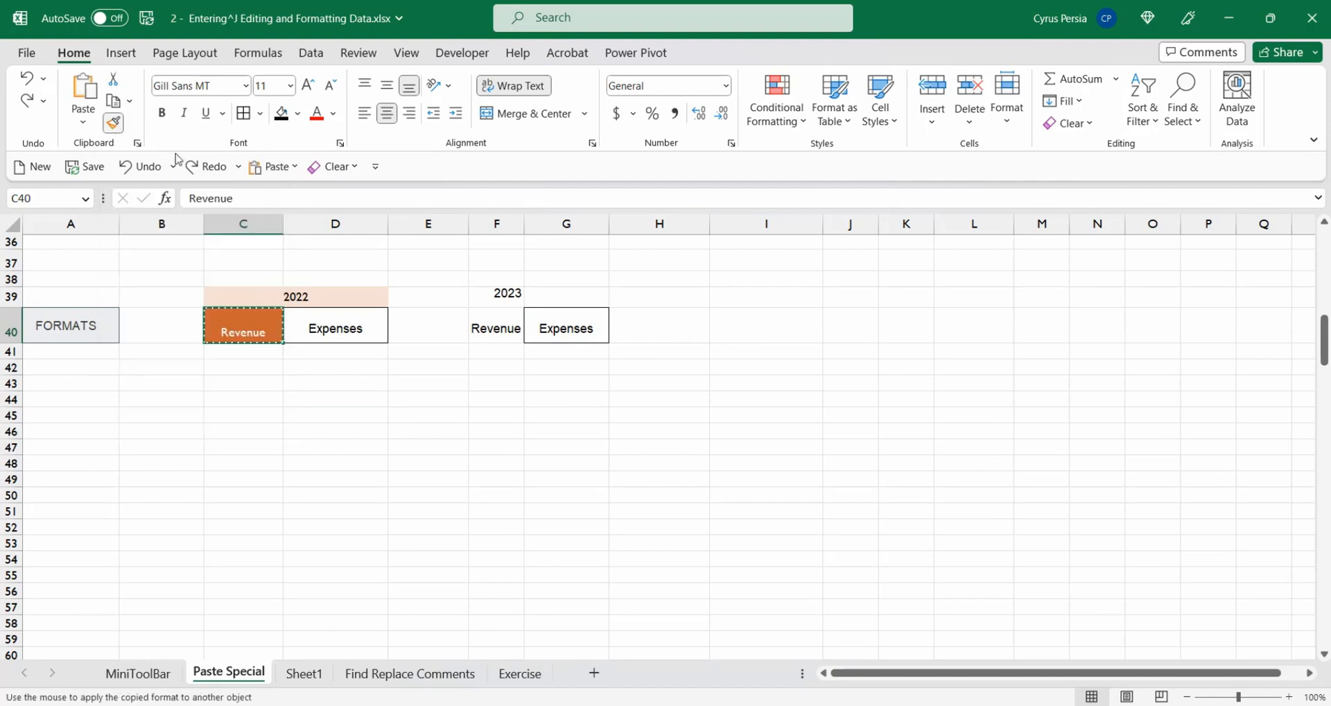
{"action": "left_click", "coordinate": [497, 333]}
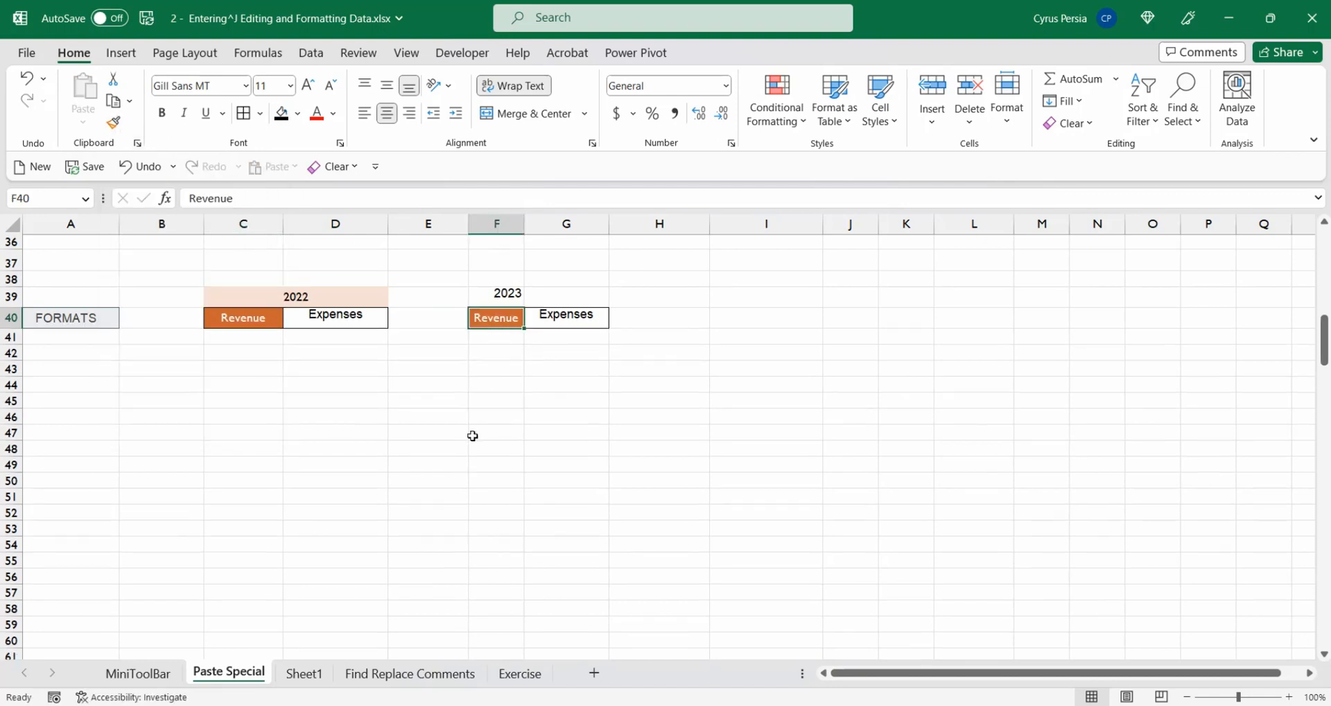
{"action": "key", "text": "Up"}
Examine the COMMENTS section's sales table and the note attached to the January sales cell D64
{"action": "scroll", "coordinate": [472, 435], "scroll_direction": "down", "scroll_amount": 7}
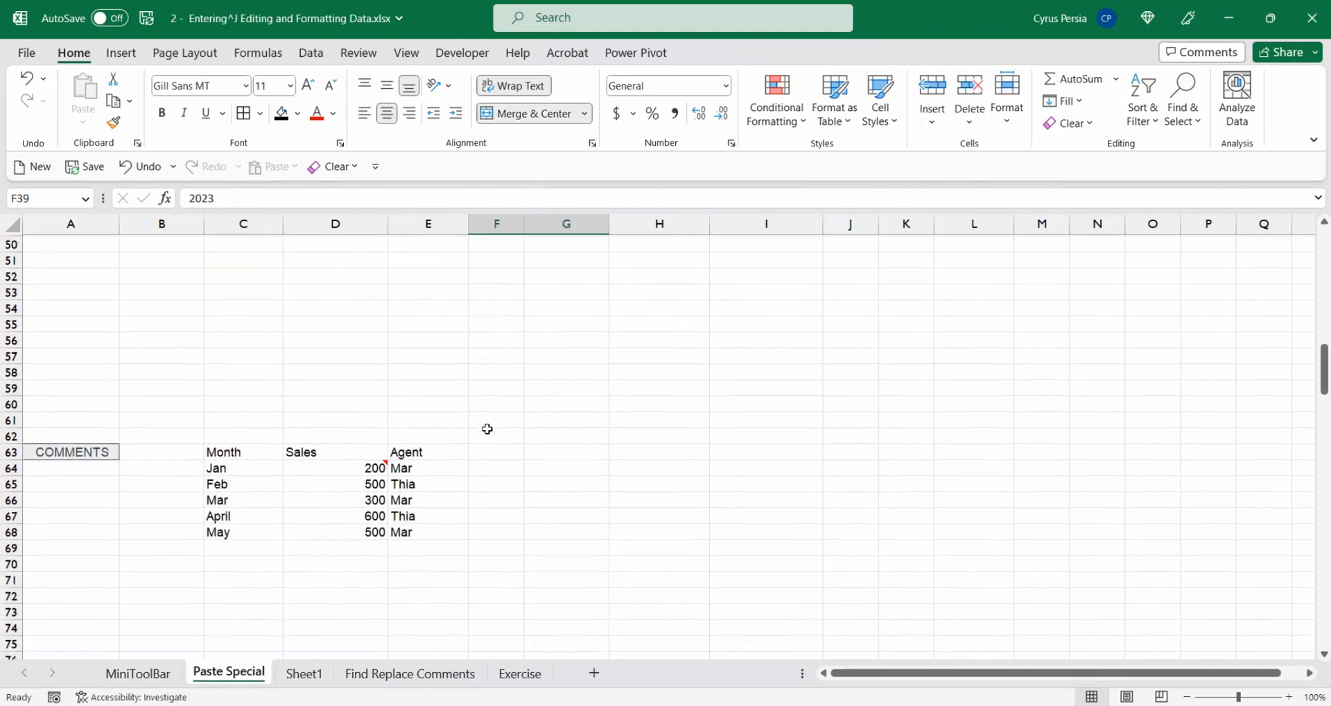
{"action": "scroll", "coordinate": [487, 429], "scroll_direction": "down", "scroll_amount": 1}
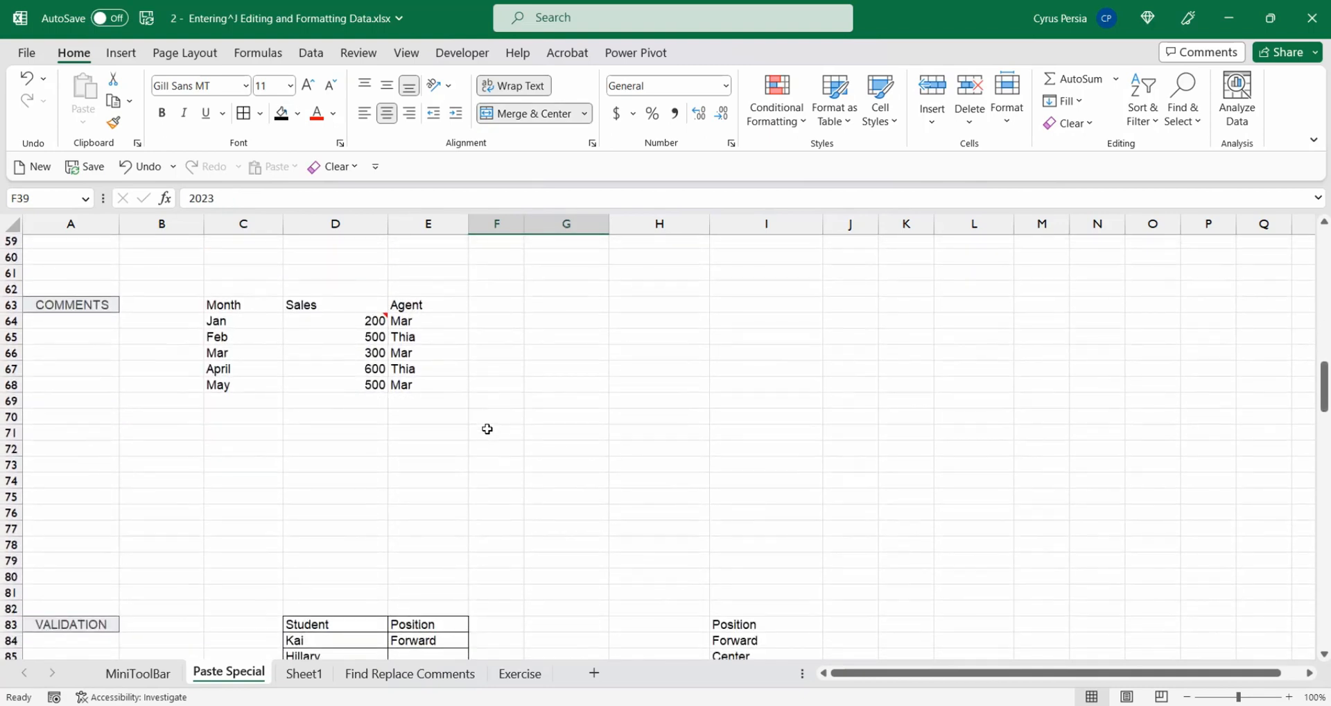
{"action": "scroll", "coordinate": [487, 429], "scroll_direction": "up", "scroll_amount": 1}
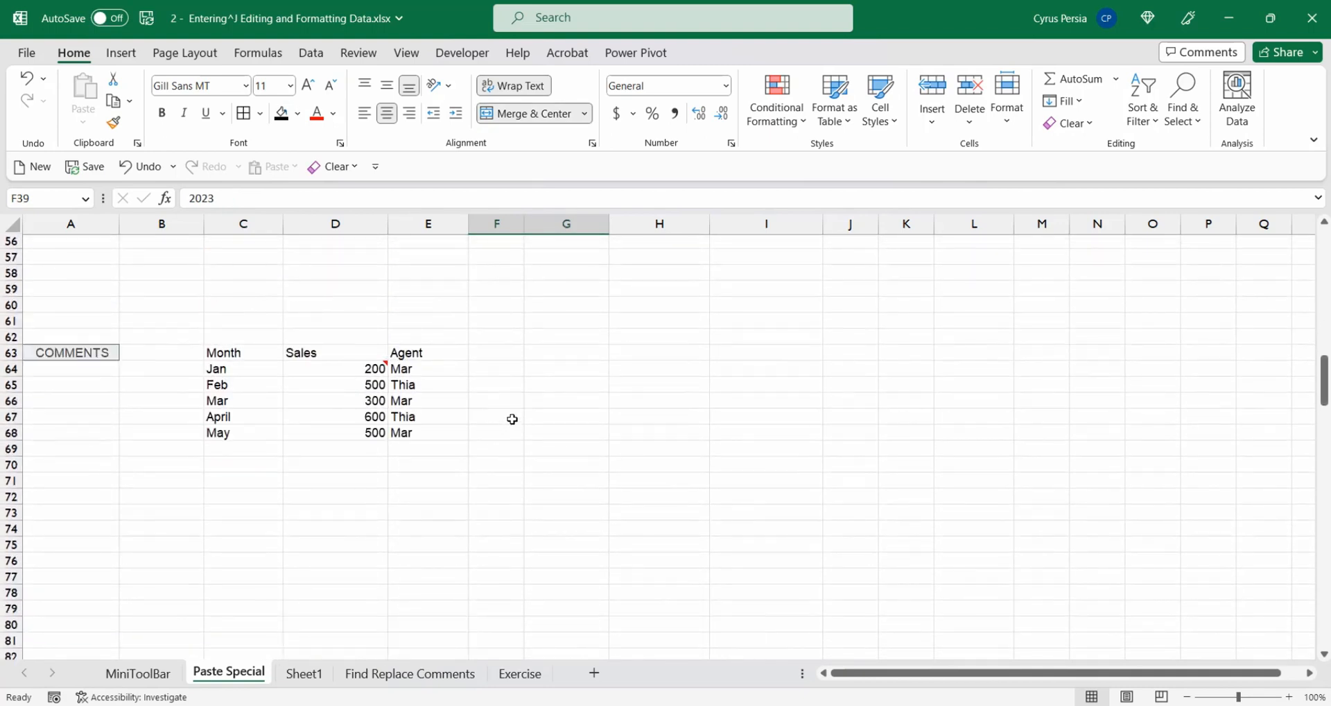
{"action": "left_click_drag", "start_coordinate": [566, 368], "coordinate": [567, 384]}
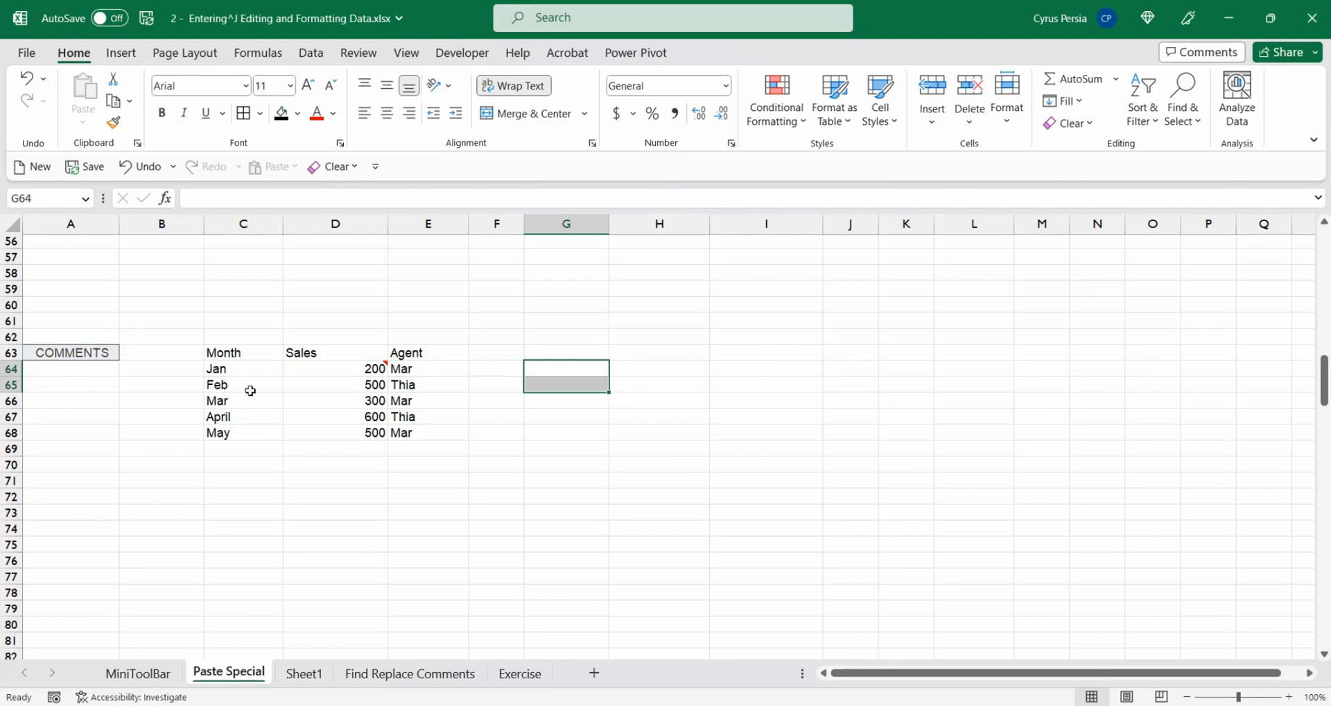
{"action": "left_click", "coordinate": [336, 370]}
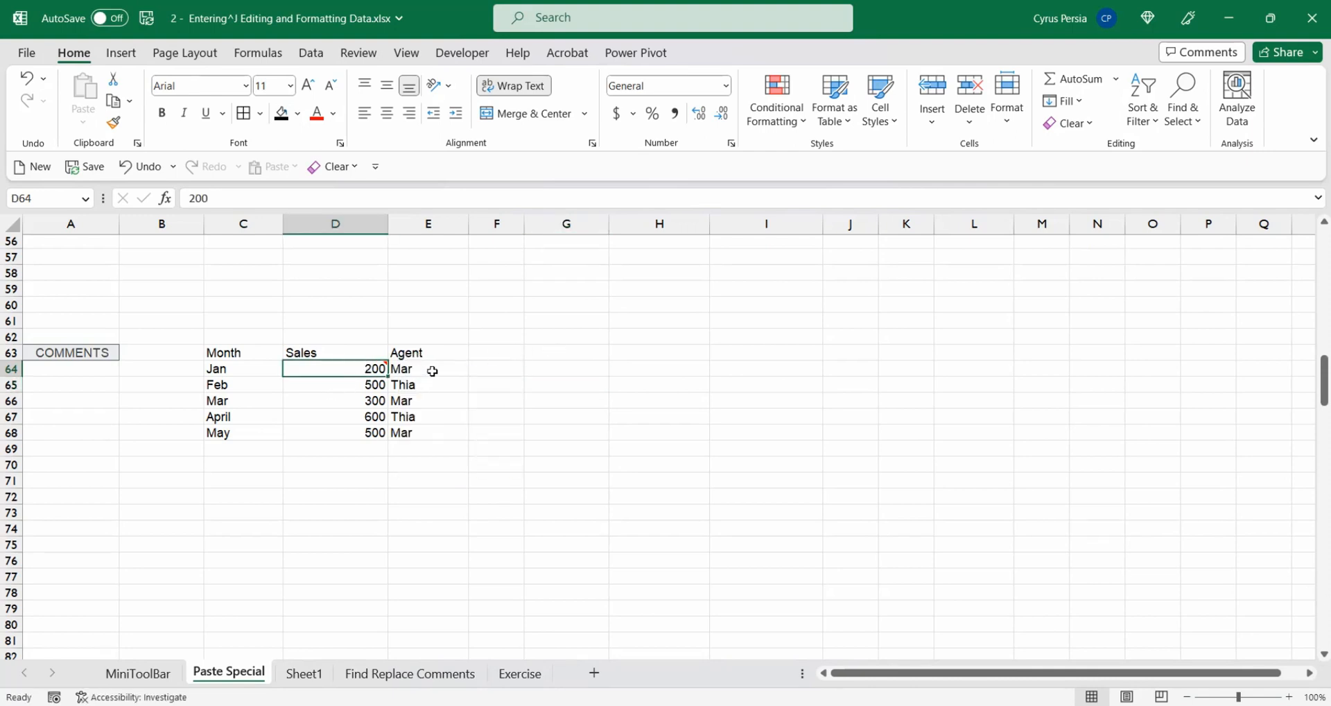
{"action": "mouse_move", "coordinate": [327, 370]}
{"action": "mouse_move", "coordinate": [374, 369]}
{"action": "mouse_move", "coordinate": [358, 371]}
{"action": "left_click", "coordinate": [348, 401]}
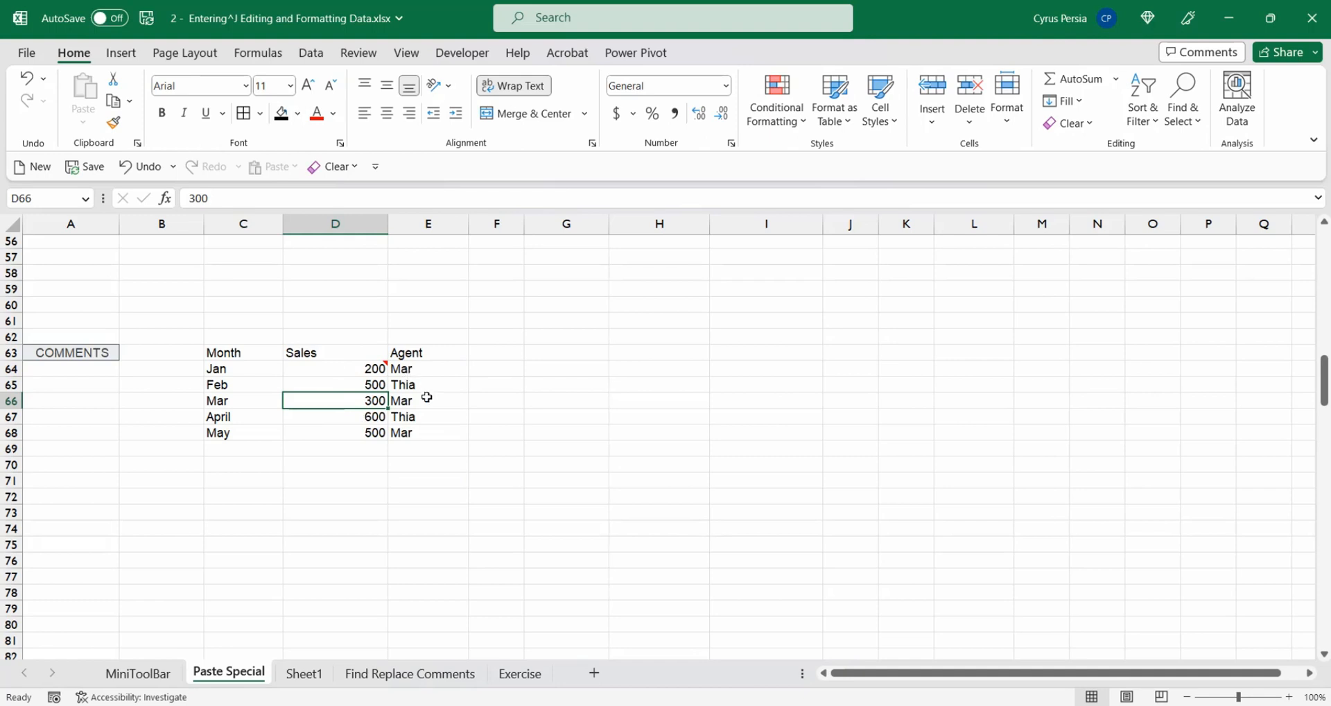
Copy D64 and paste only its comments and notes into the March and May sales cells D66 and D68
{"action": "left_click", "coordinate": [363, 369]}
{"action": "key", "text": "ctrl+c"}
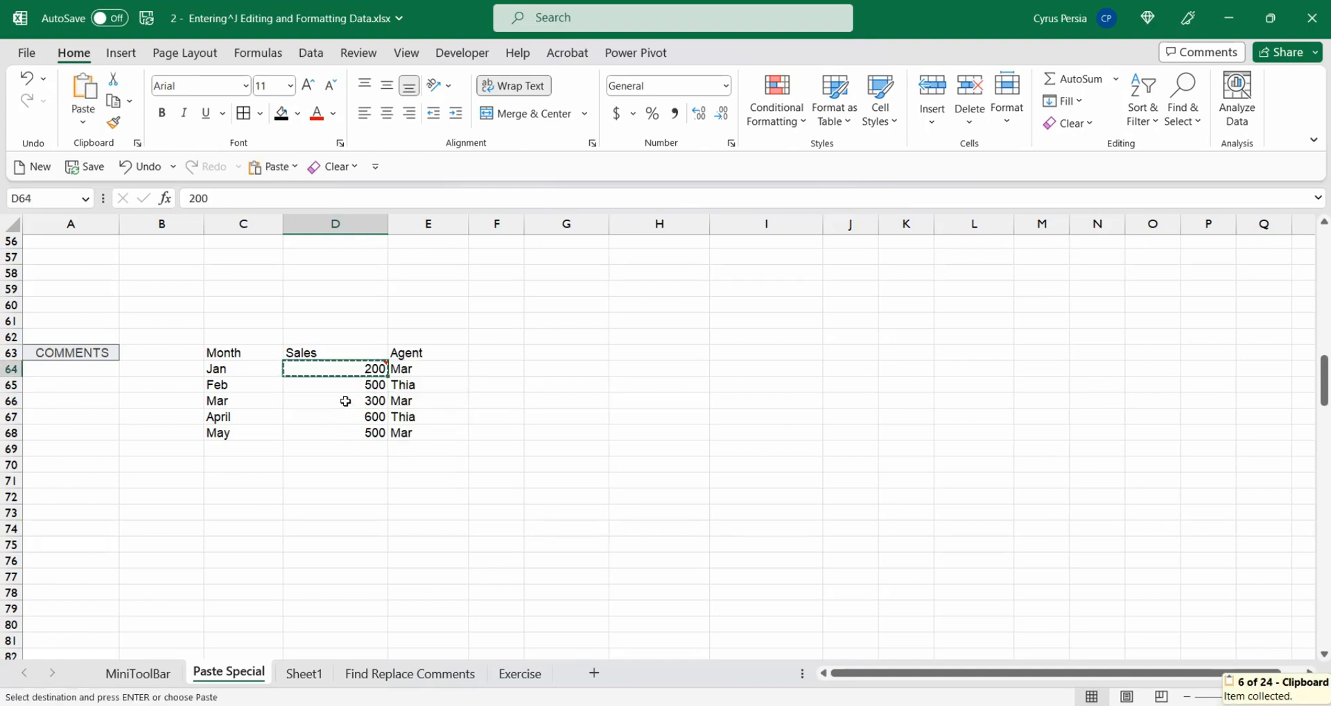
{"action": "left_click", "coordinate": [345, 400]}
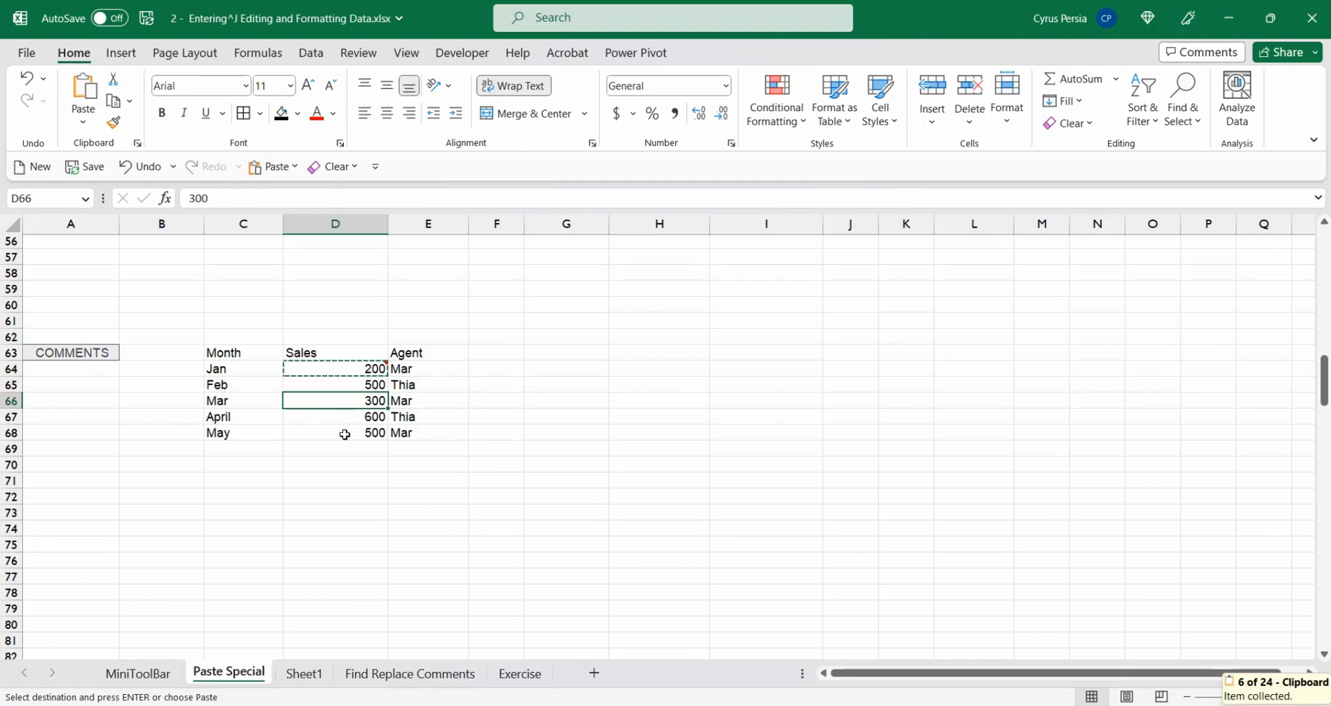
{"action": "left_click", "coordinate": [345, 434], "text": "ctrl"}
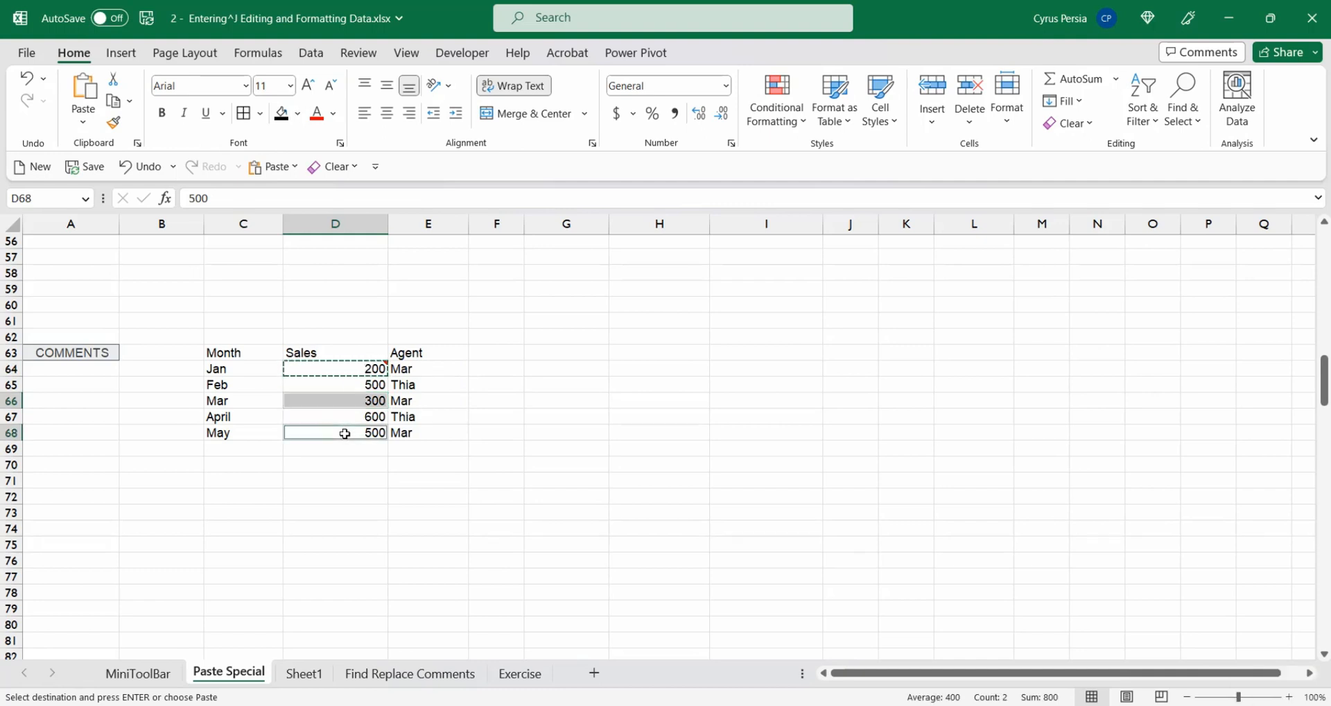
{"action": "key", "text": "ctrl+alt+v"}
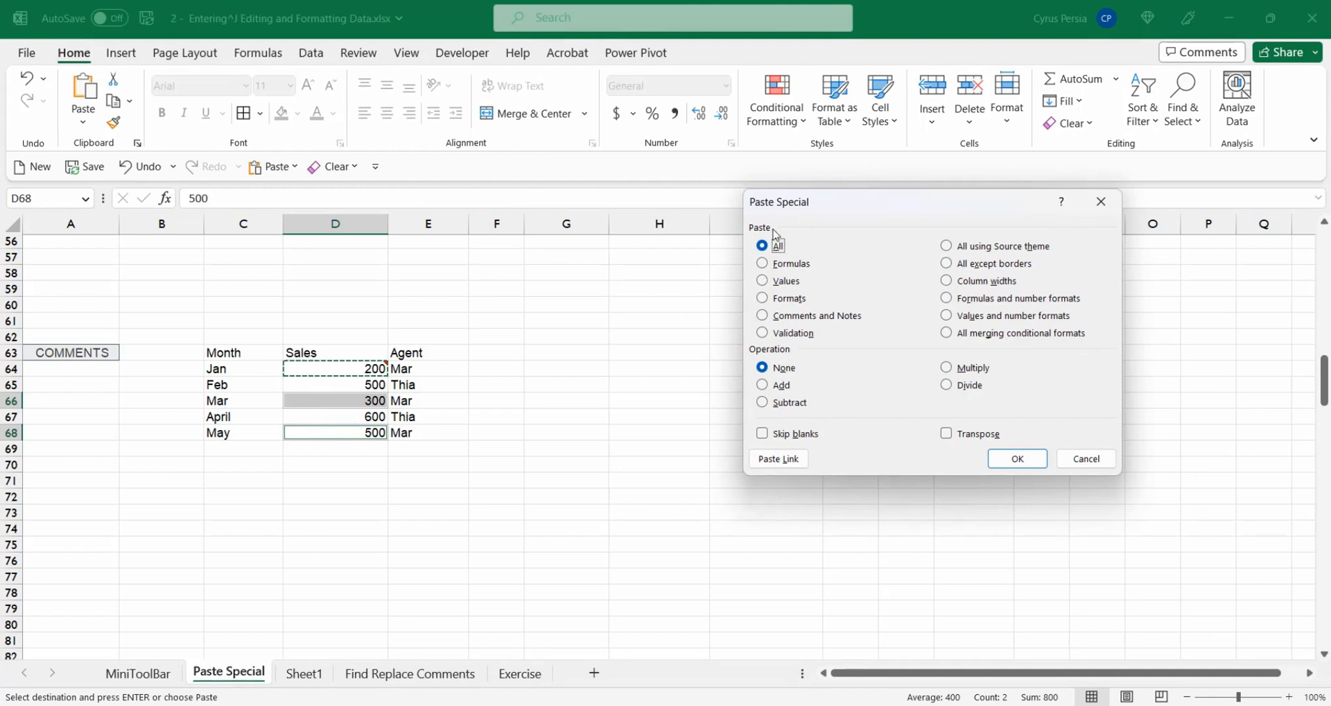
{"action": "double_click", "coordinate": [762, 316]}
{"action": "left_click", "coordinate": [499, 431]}
{"action": "mouse_move", "coordinate": [358, 400]}
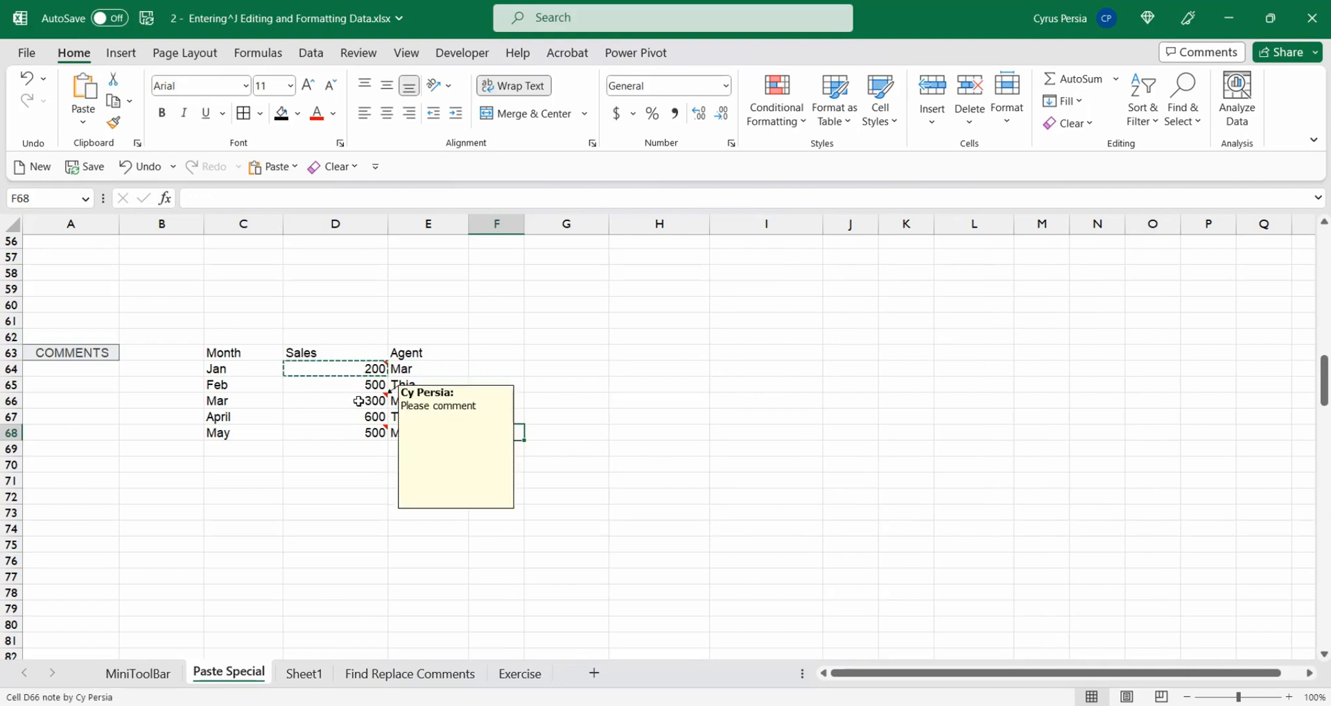
{"action": "left_click", "coordinate": [349, 433]}
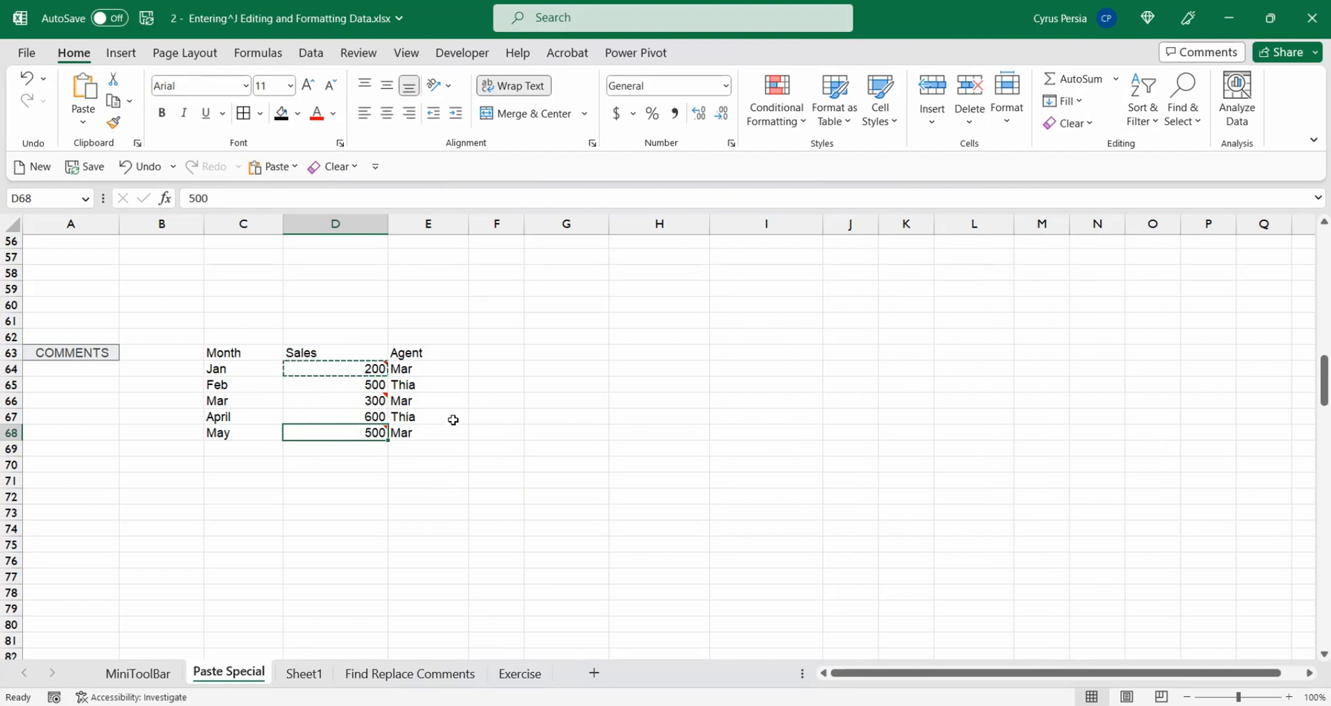
Examine the VALIDATION section: the Student and Position table, the dropdown in E84 and the position list in column I
{"action": "scroll", "coordinate": [452, 426], "scroll_direction": "down", "scroll_amount": 6}
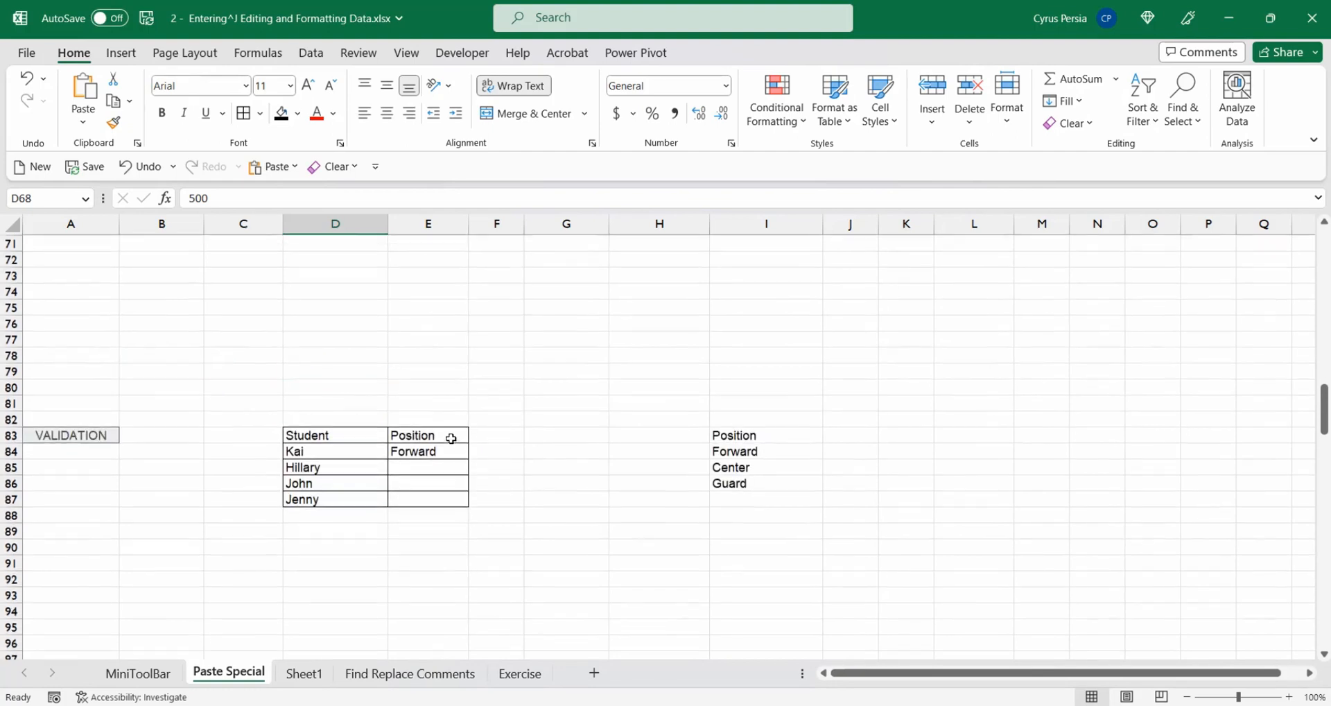
{"action": "scroll", "coordinate": [451, 438], "scroll_direction": "up", "scroll_amount": 1}
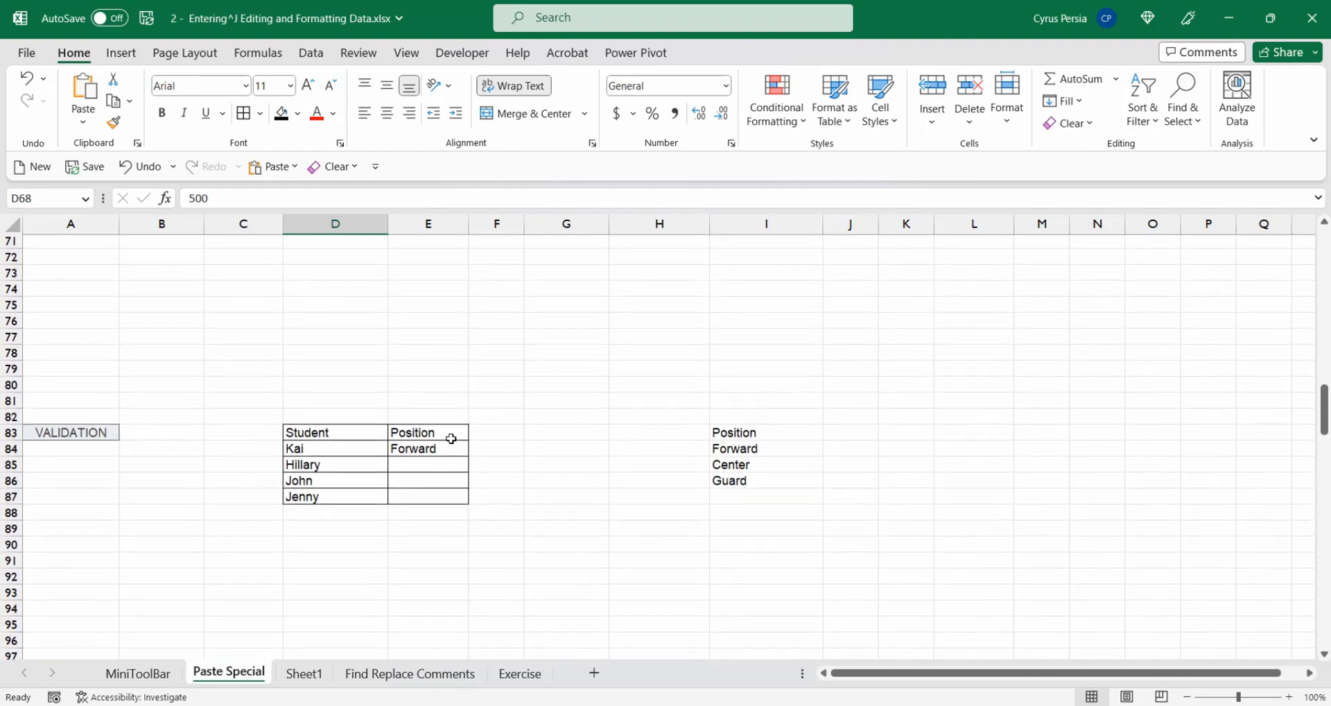
{"action": "left_click", "coordinate": [566, 511]}
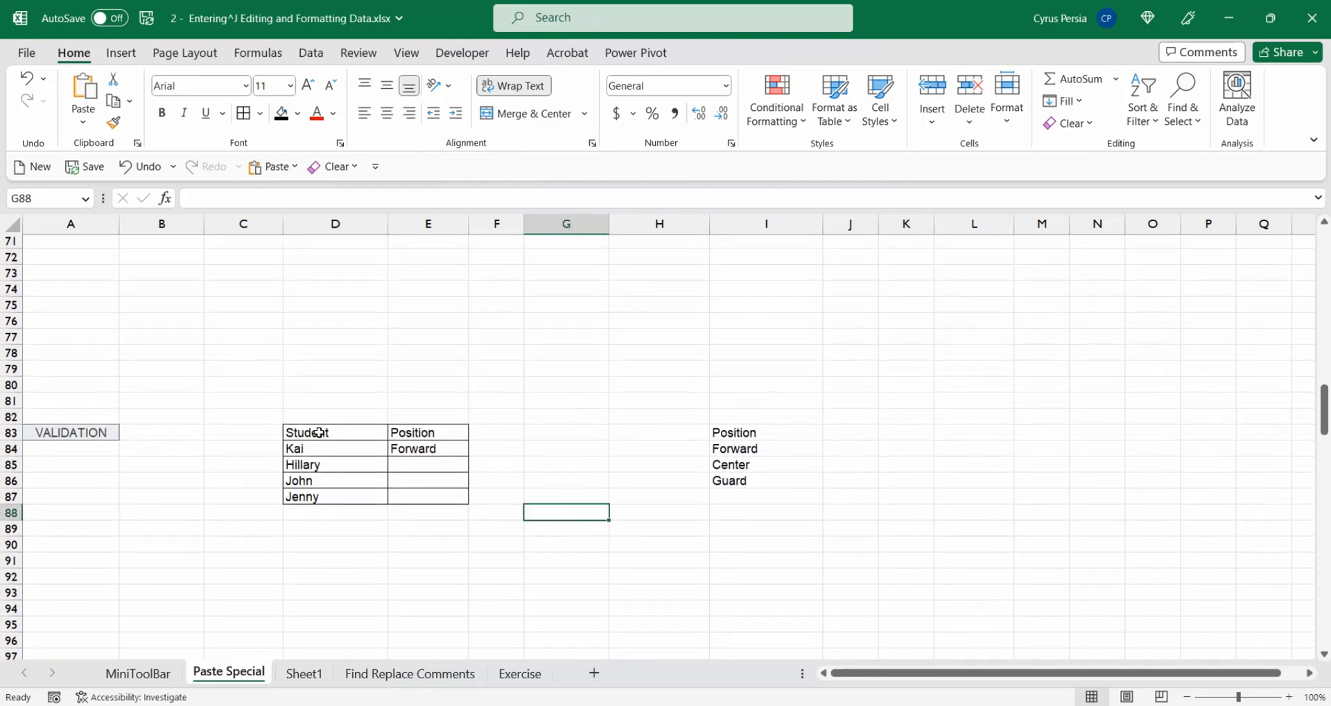
{"action": "left_click", "coordinate": [320, 433]}
{"action": "left_click", "coordinate": [430, 432]}
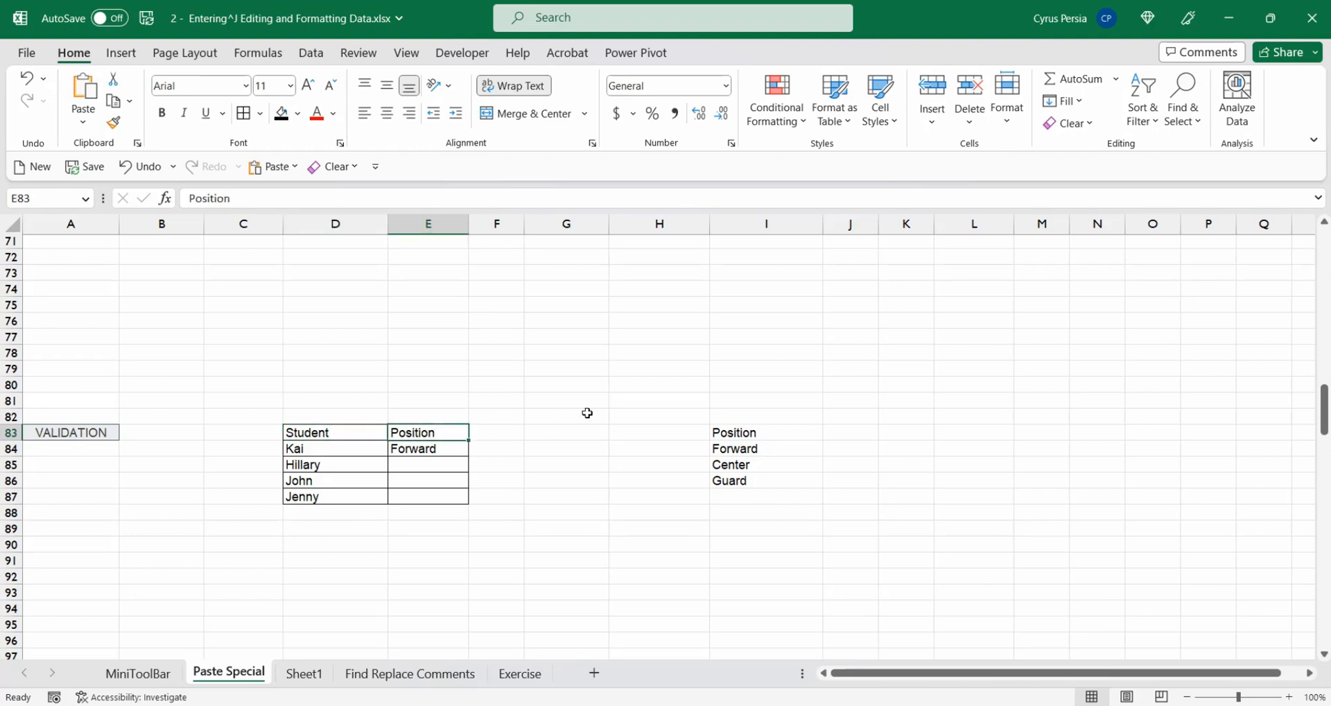
{"action": "left_click", "coordinate": [444, 448]}
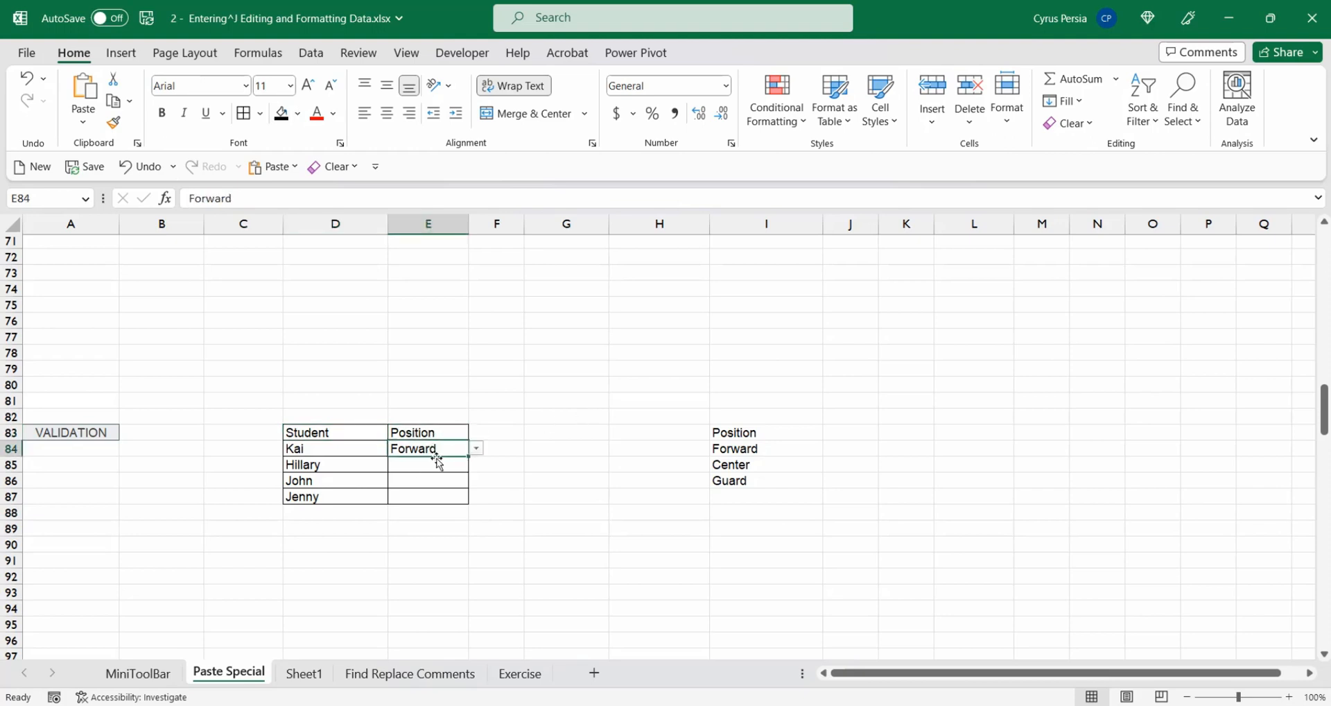
{"action": "left_click", "coordinate": [477, 448]}
{"action": "key", "text": "Escape"}
{"action": "left_click_drag", "start_coordinate": [780, 434], "coordinate": [788, 463]}
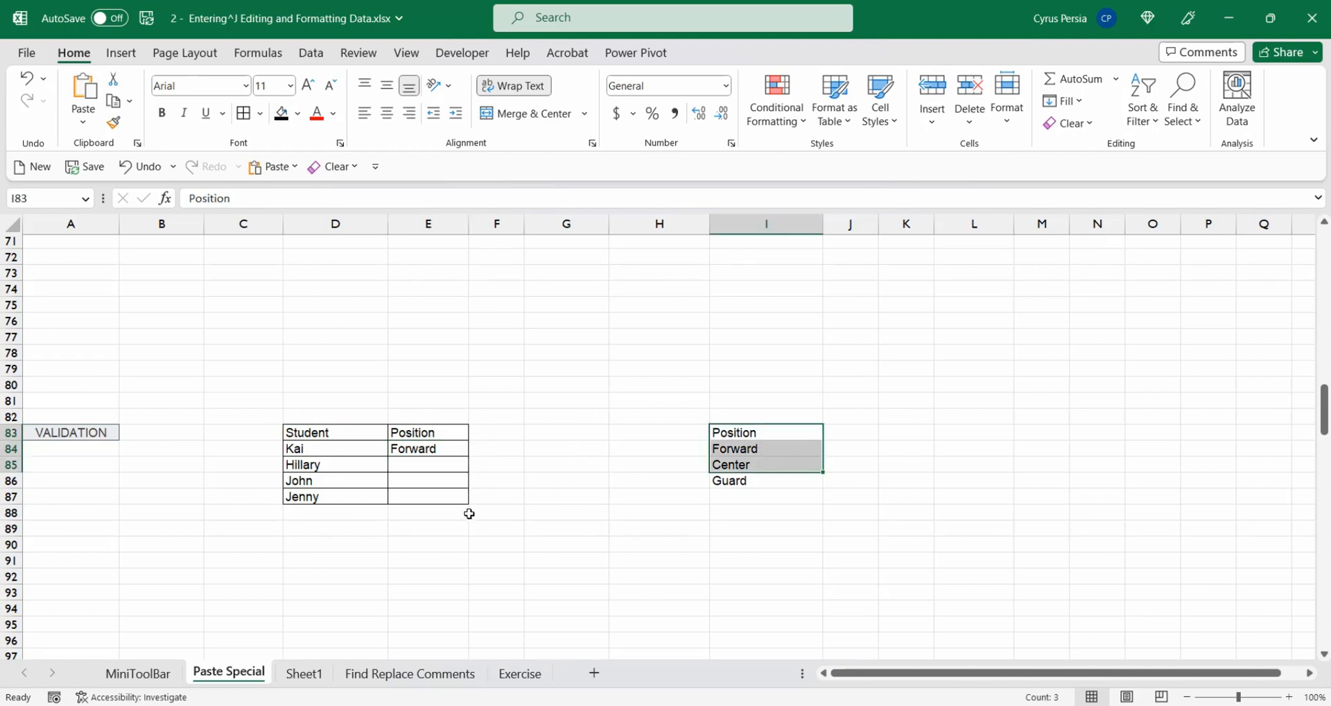
{"action": "left_click", "coordinate": [548, 498]}
Copy the Position cell E84 and paste it in full into E85:E87, and undo that paste
{"action": "key", "text": "ctrl+z"}
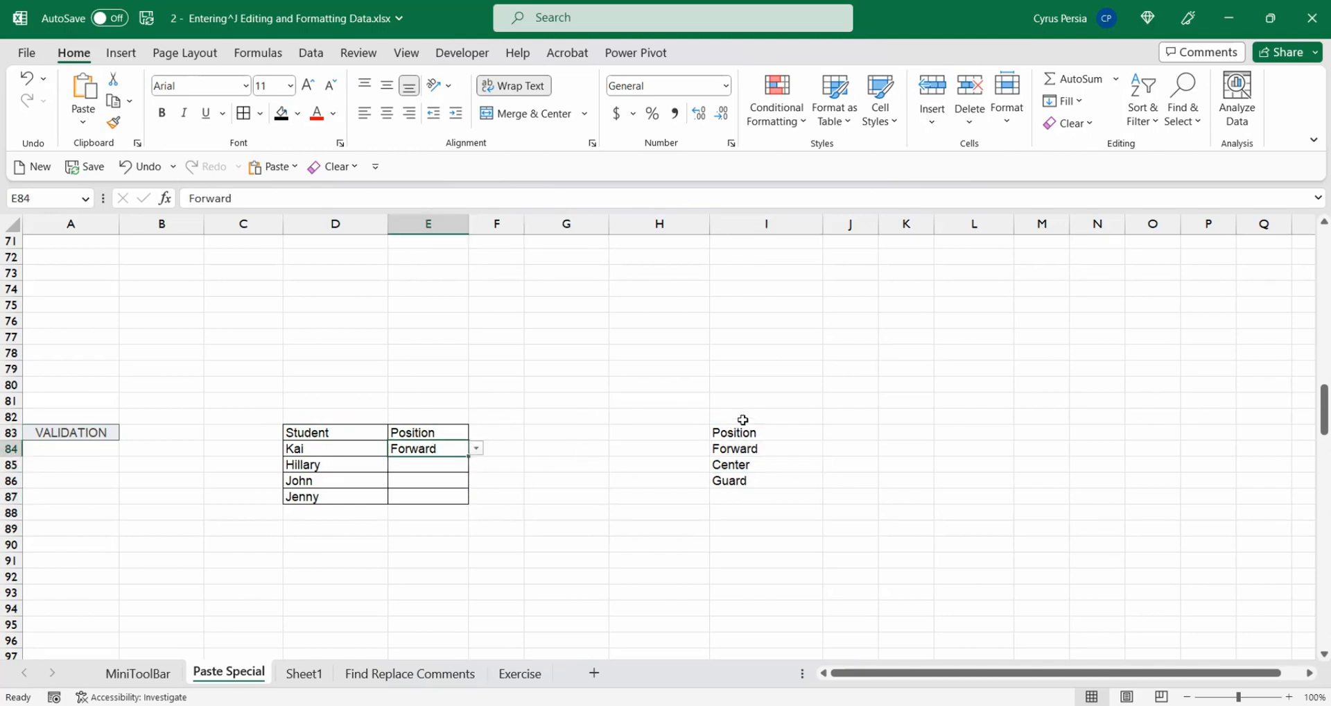
{"action": "key", "text": "ctrl+c"}
{"action": "key", "text": "Down"}
{"action": "key", "text": "shift+Down"}
{"action": "key", "text": "shift+Down"}
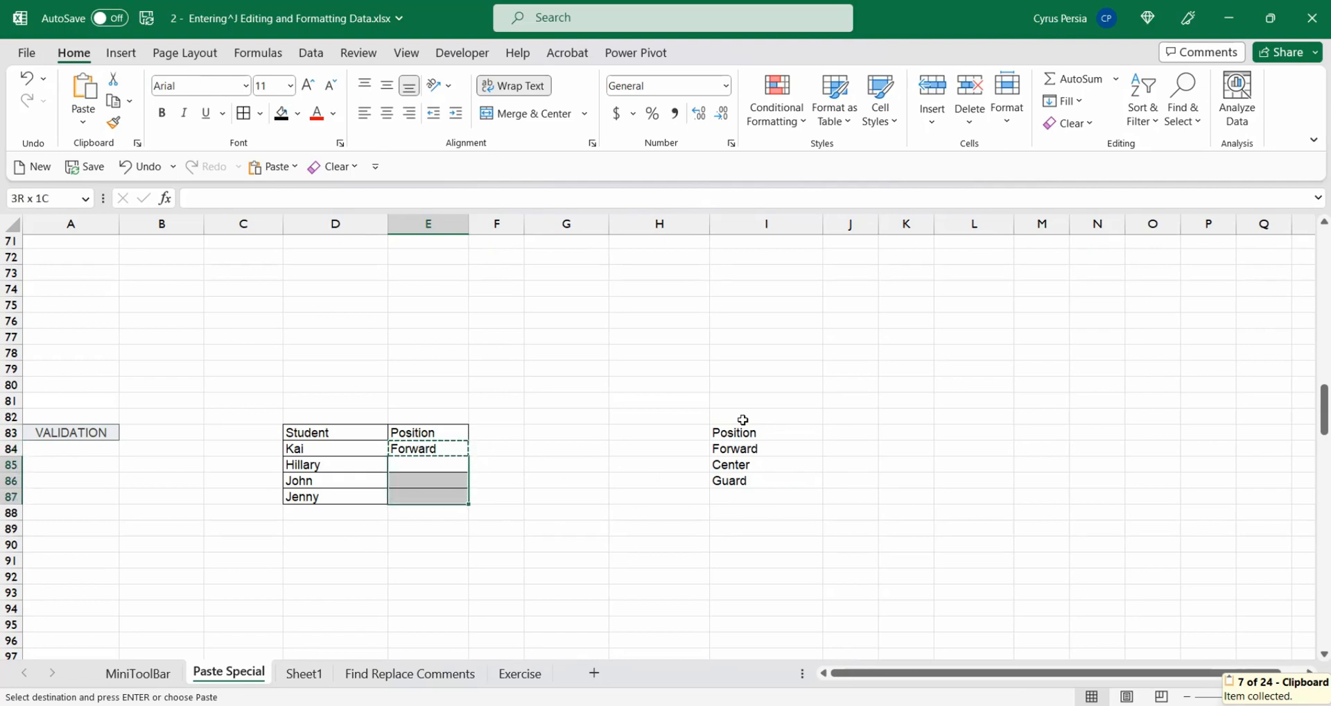
{"action": "key", "text": "ctrl+v"}
{"action": "left_click", "coordinate": [449, 459]}
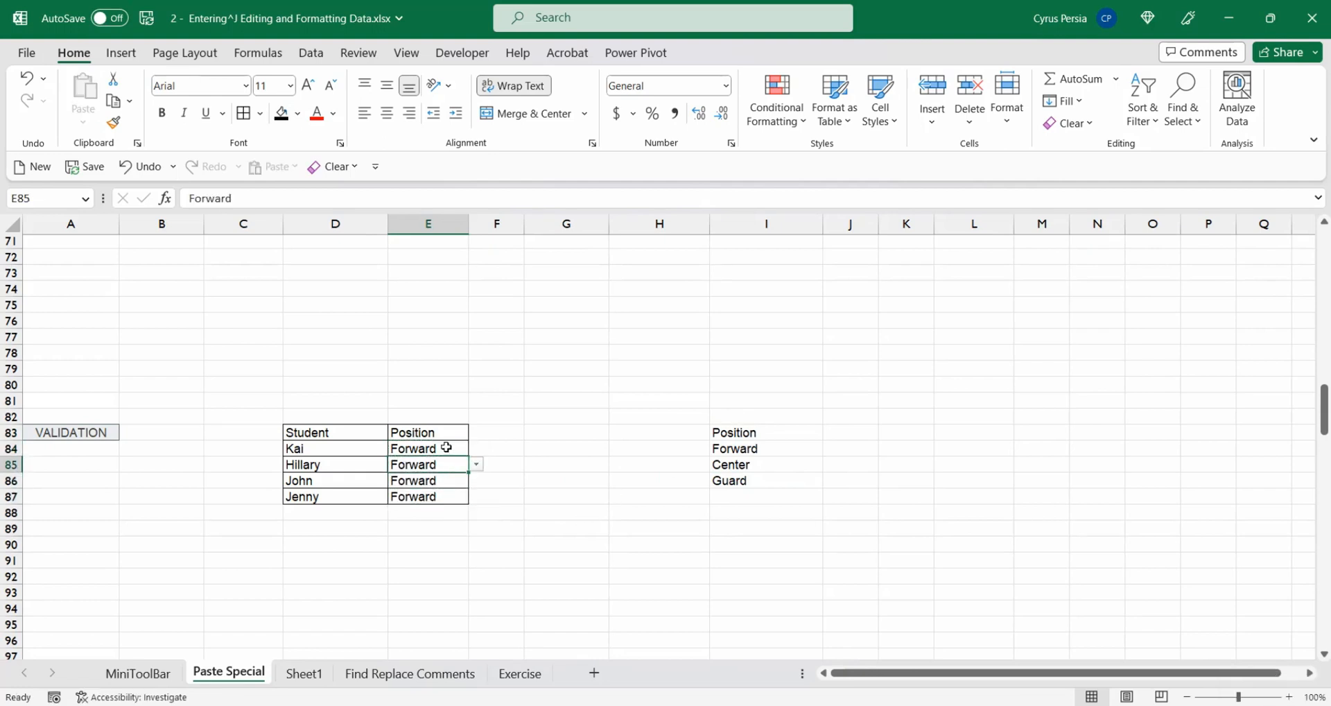
{"action": "left_click", "coordinate": [447, 447]}
{"action": "left_click_drag", "start_coordinate": [446, 463], "coordinate": [444, 495]}
{"action": "key", "text": "ctrl+z"}
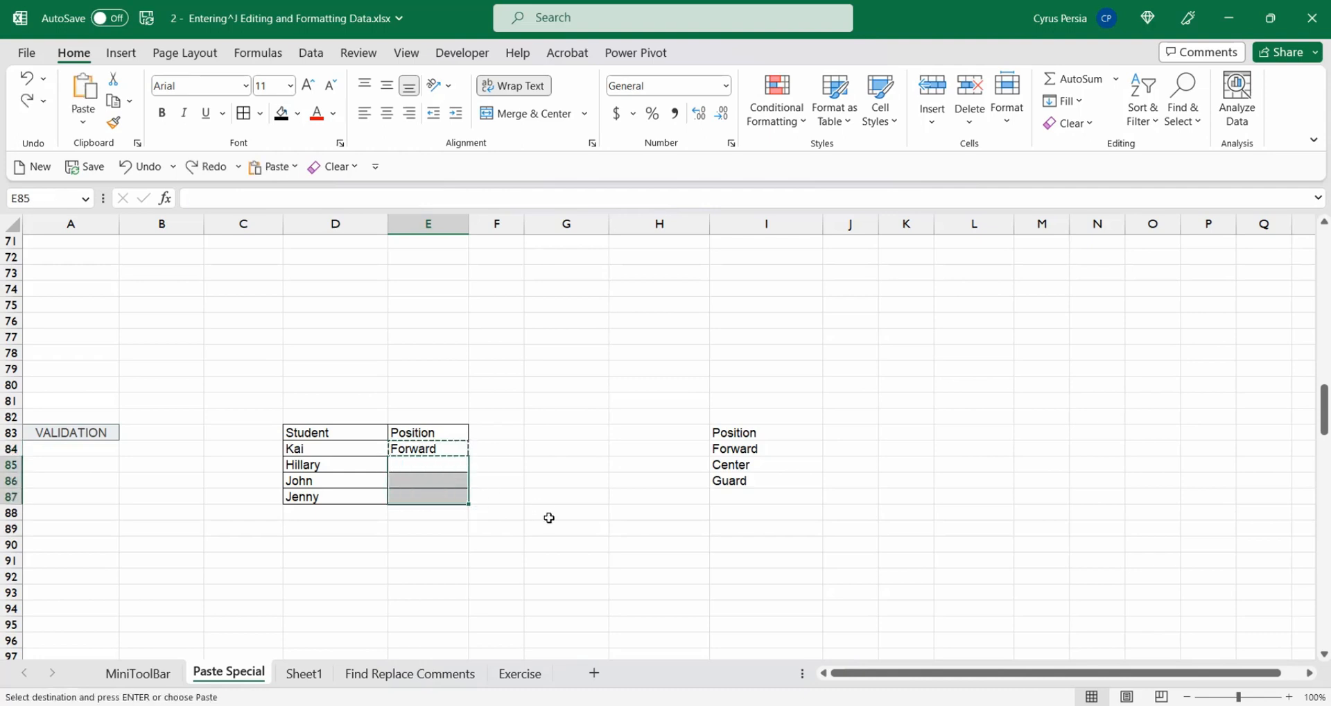
{"action": "key", "text": "Escape"}
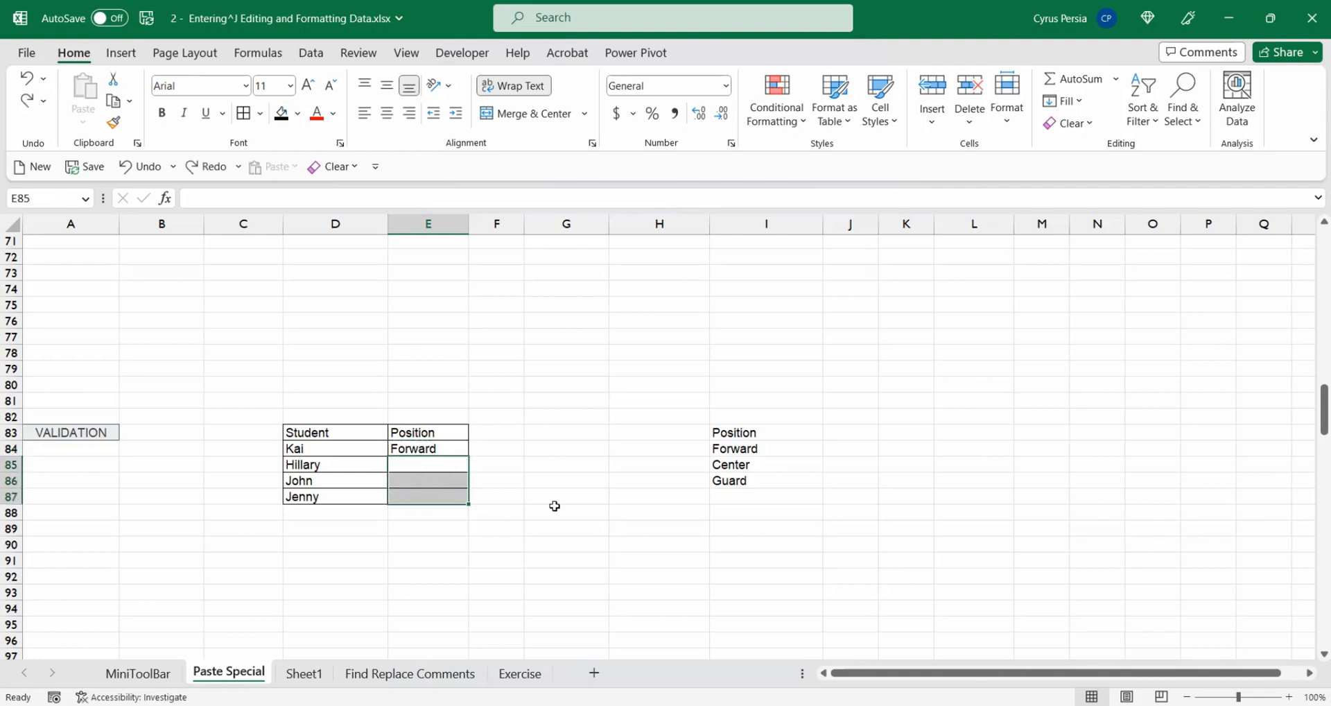
Copy the Position cell E84 and paste only its validation into E85:E87
{"action": "left_click", "coordinate": [447, 450]}
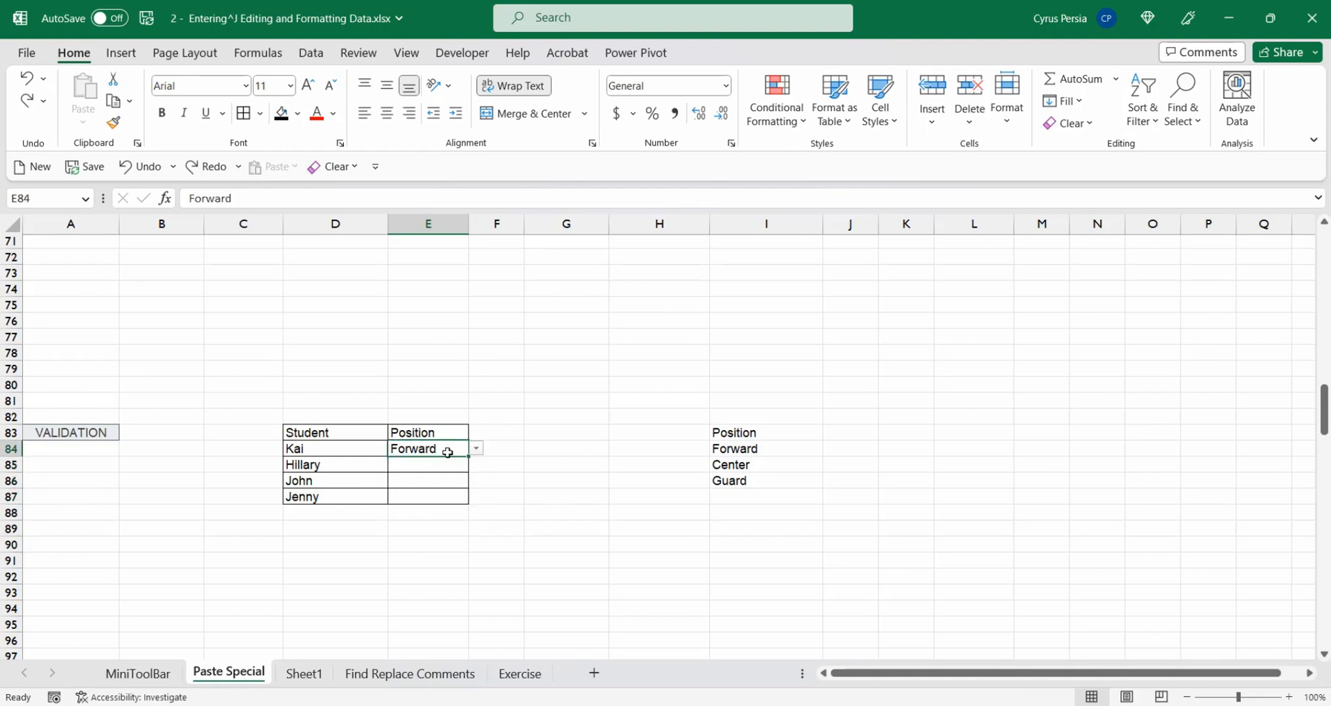
{"action": "key", "text": "ctrl+c"}
{"action": "left_click_drag", "start_coordinate": [434, 469], "coordinate": [440, 492]}
{"action": "key", "text": "ctrl+alt+v"}
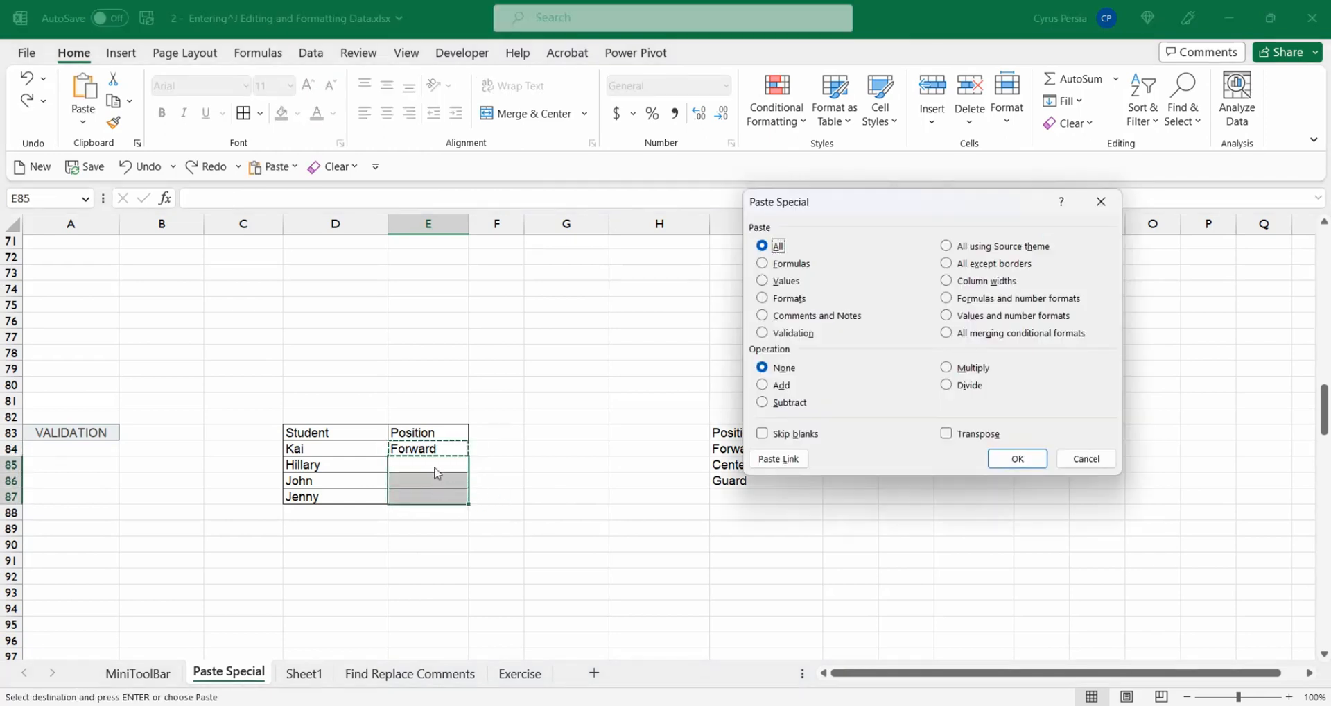
{"action": "left_click", "coordinate": [763, 333]}
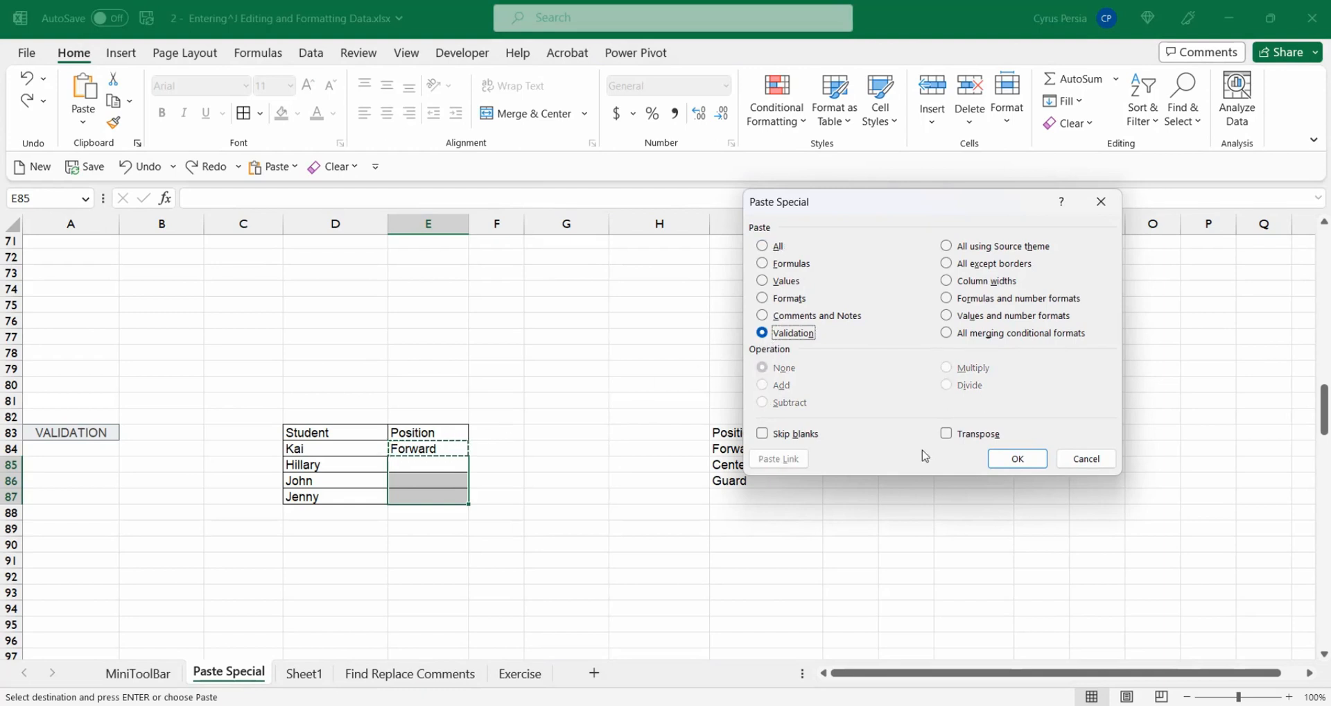
{"action": "left_click", "coordinate": [1018, 459]}
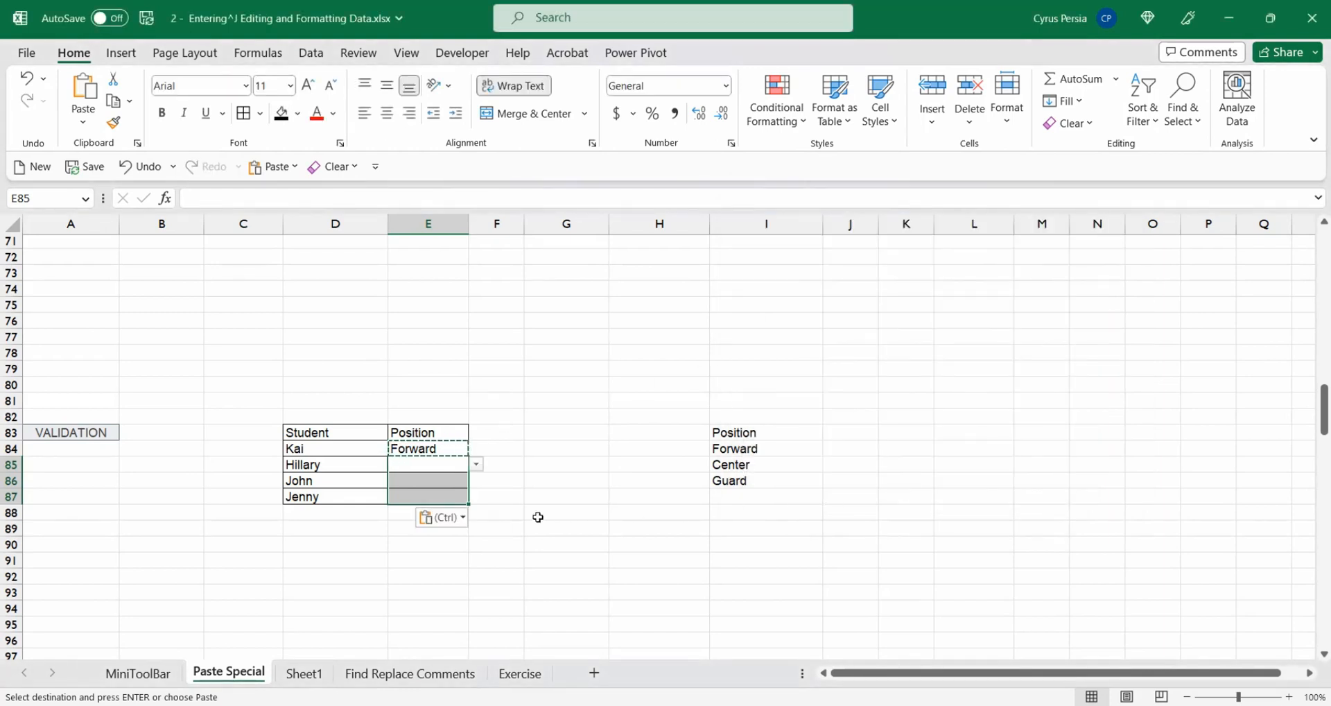
Choose Center as the position in E85 and Guard in E86 from their dropdown lists
{"action": "left_click", "coordinate": [478, 465]}
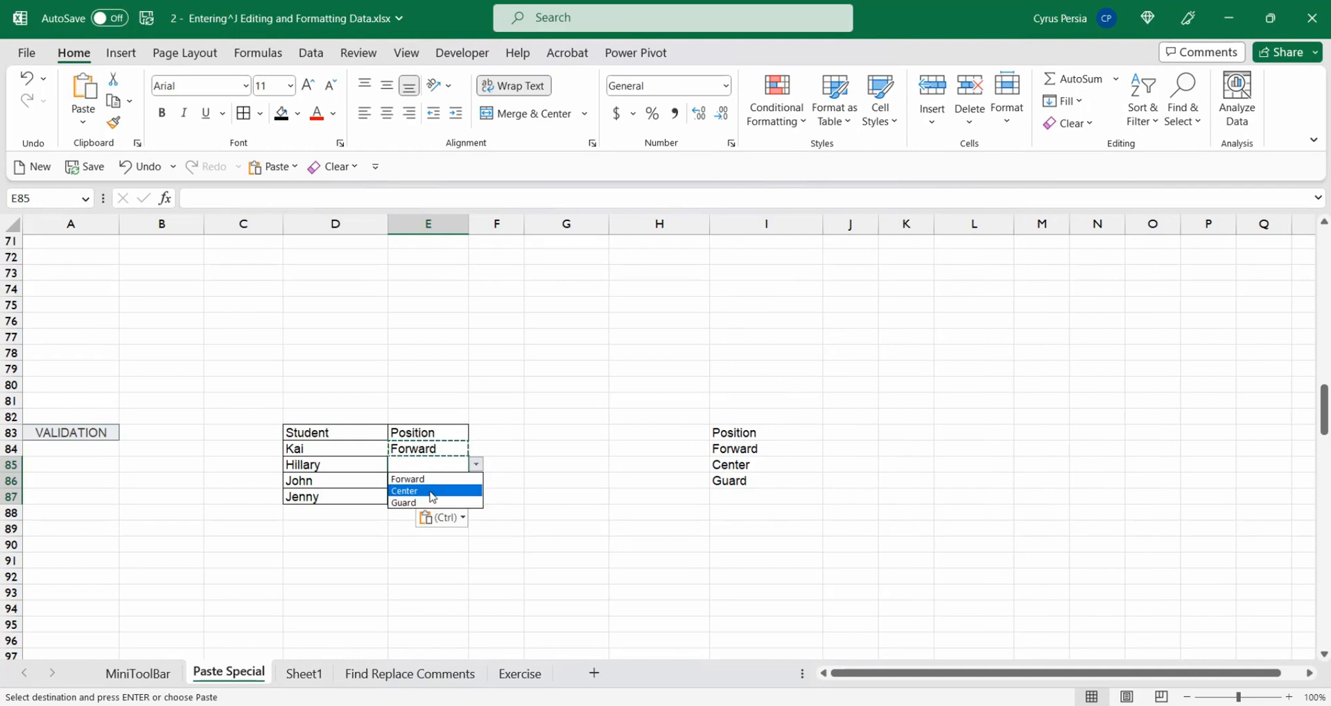
{"action": "left_click", "coordinate": [429, 486]}
{"action": "left_click", "coordinate": [444, 485]}
{"action": "left_click", "coordinate": [478, 480]}
{"action": "left_click", "coordinate": [430, 520]}
{"action": "key", "text": "Return"}
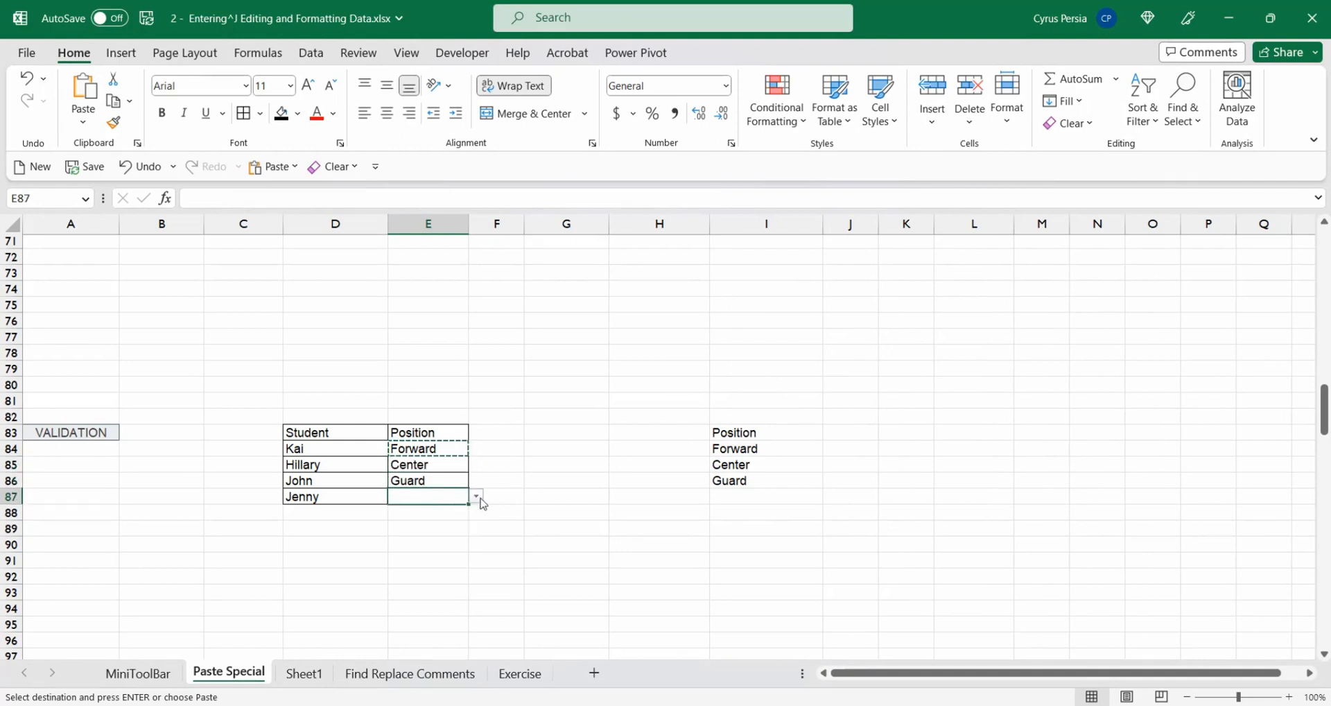
{"action": "left_click", "coordinate": [530, 552]}
Copy the status updates in H123:H128 and paste them over the Status column starting at D123 with Skip blanks
{"action": "scroll", "coordinate": [531, 552], "scroll_direction": "down", "scroll_amount": 8}
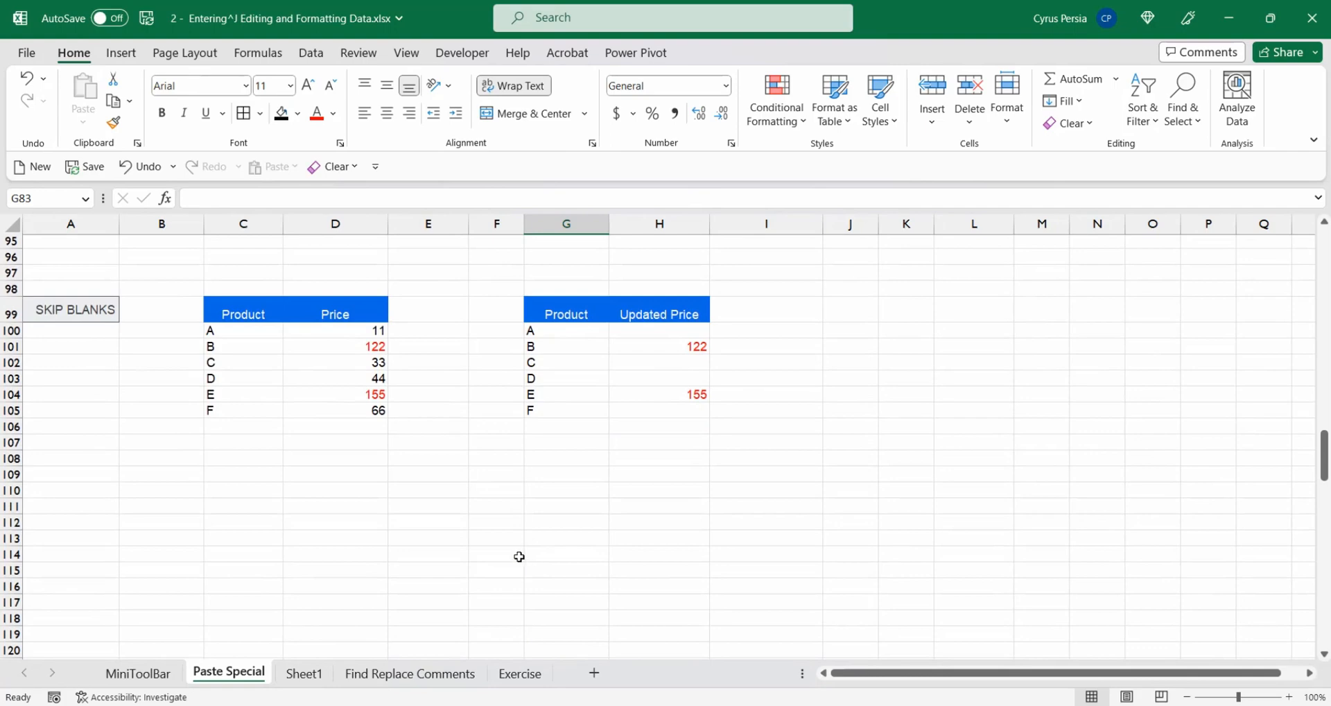
{"action": "scroll", "coordinate": [243, 353], "scroll_direction": "down", "scroll_amount": 6}
{"action": "key", "text": "ctrl+c"}
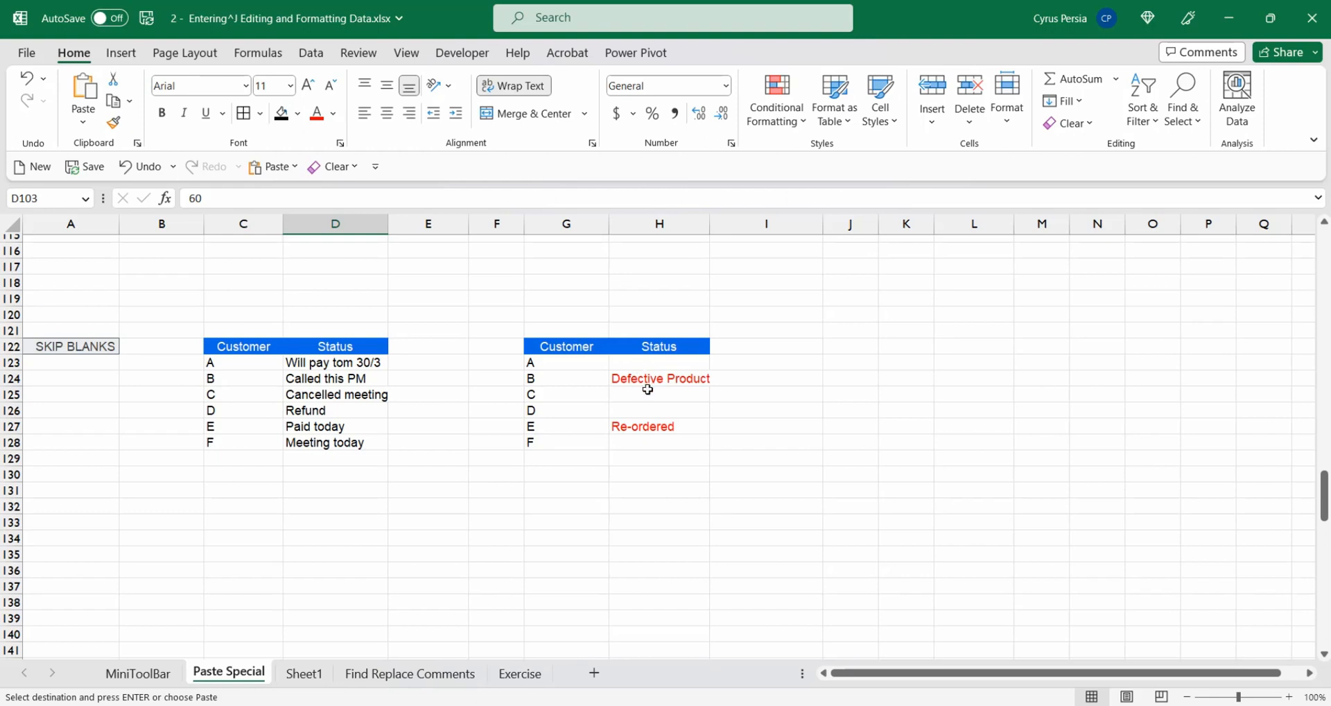
{"action": "left_click_drag", "start_coordinate": [656, 362], "coordinate": [654, 440]}
{"action": "key", "text": "ctrl+v"}
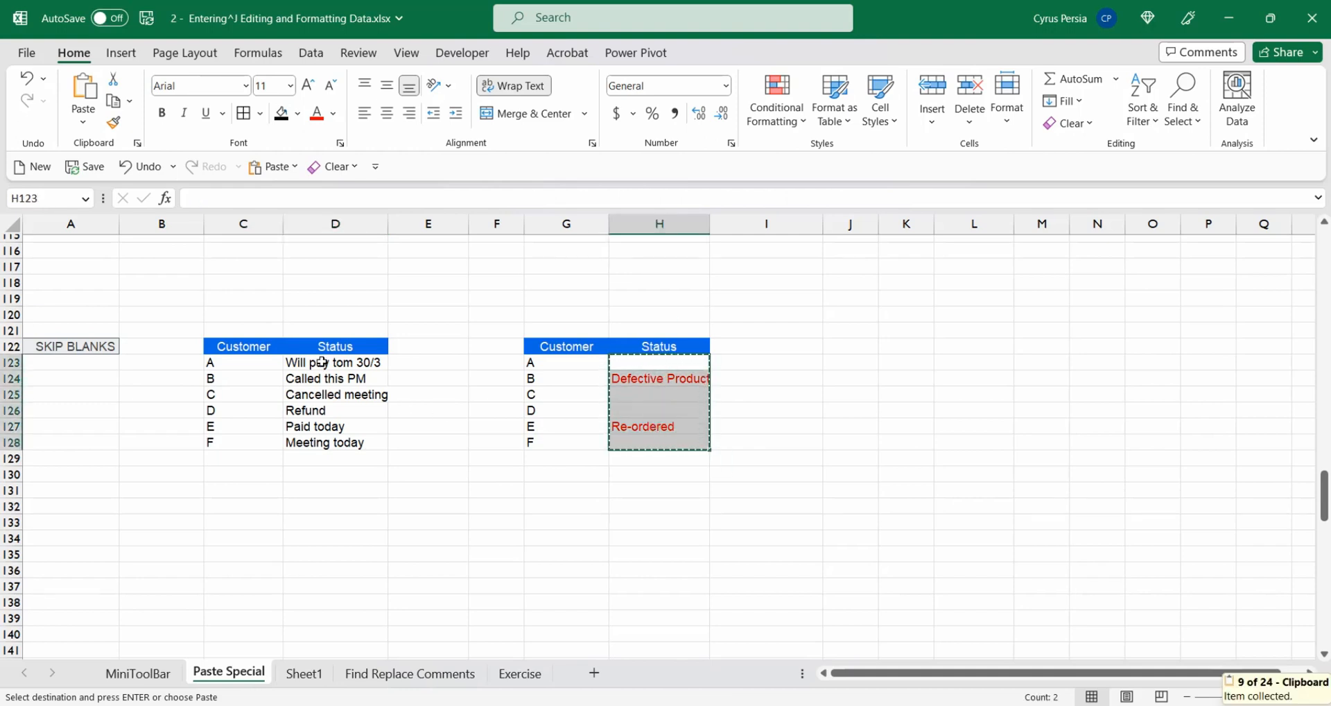
{"action": "left_click", "coordinate": [322, 362]}
{"action": "key", "text": "ctrl+alt+v"}
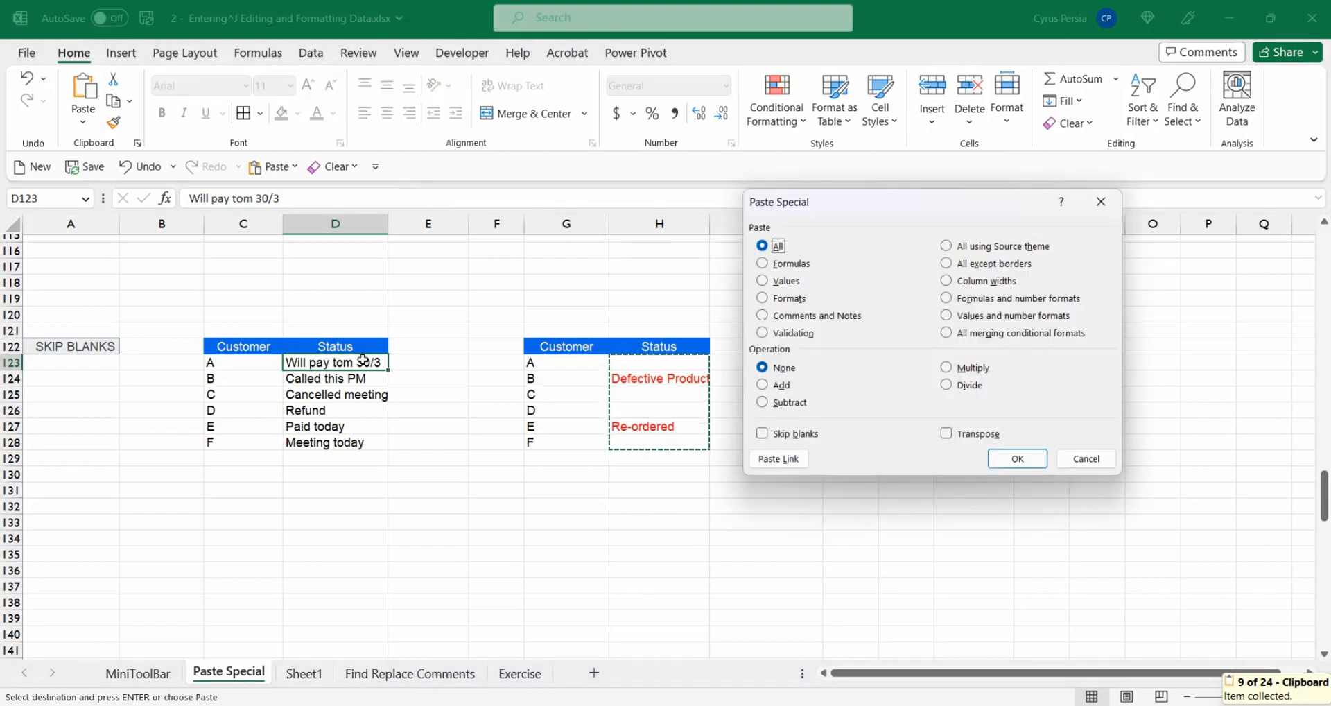
{"action": "left_click", "coordinate": [762, 435]}
{"action": "key", "text": "Return"}
{"action": "left_click", "coordinate": [350, 381]}
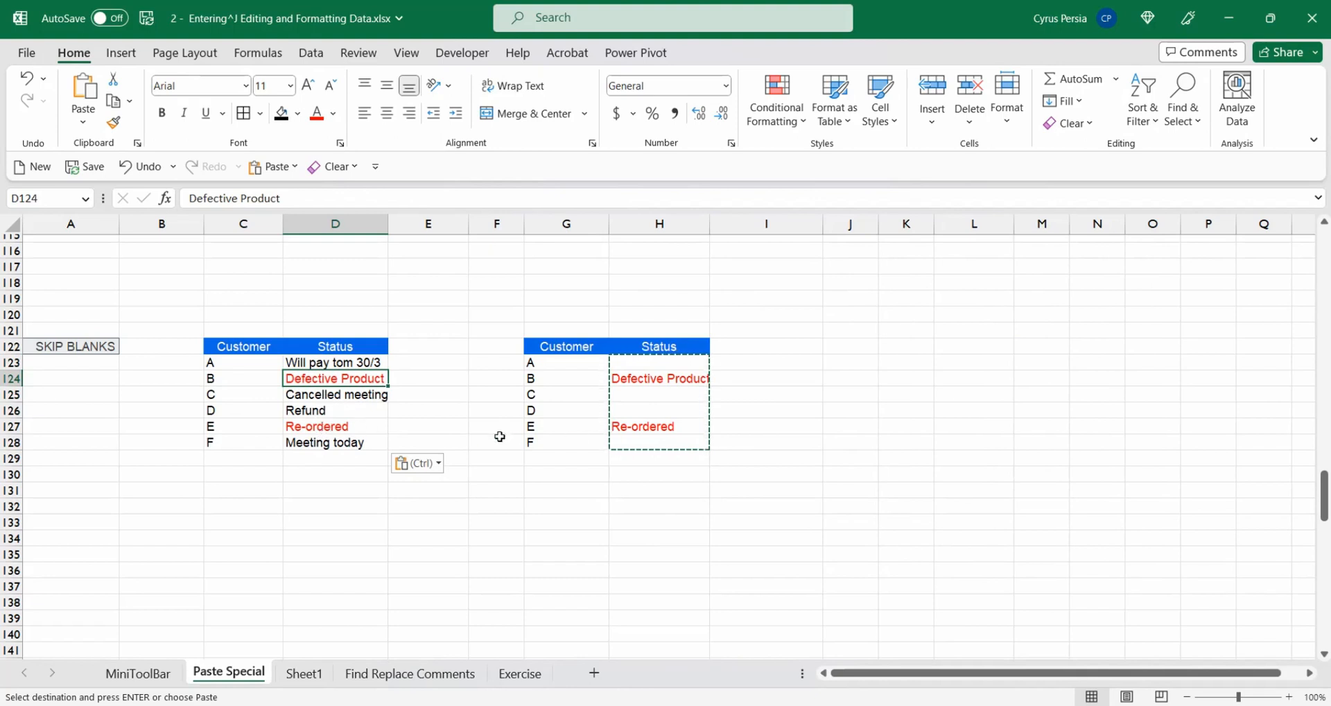
{"action": "left_click", "coordinate": [337, 428]}
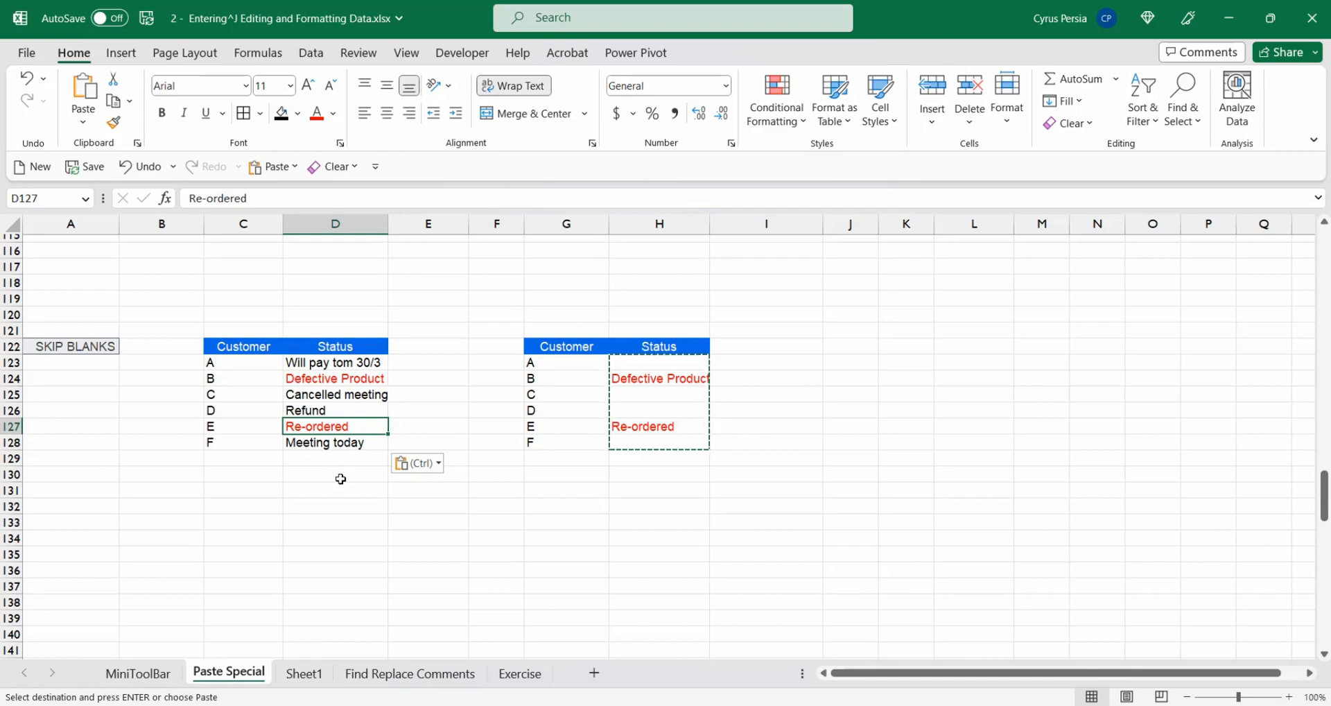
In the Paste Link section, enter the formula =D150 for Other Income in I149 and clear it again
{"action": "scroll", "coordinate": [340, 478], "scroll_direction": "down", "scroll_amount": 9}
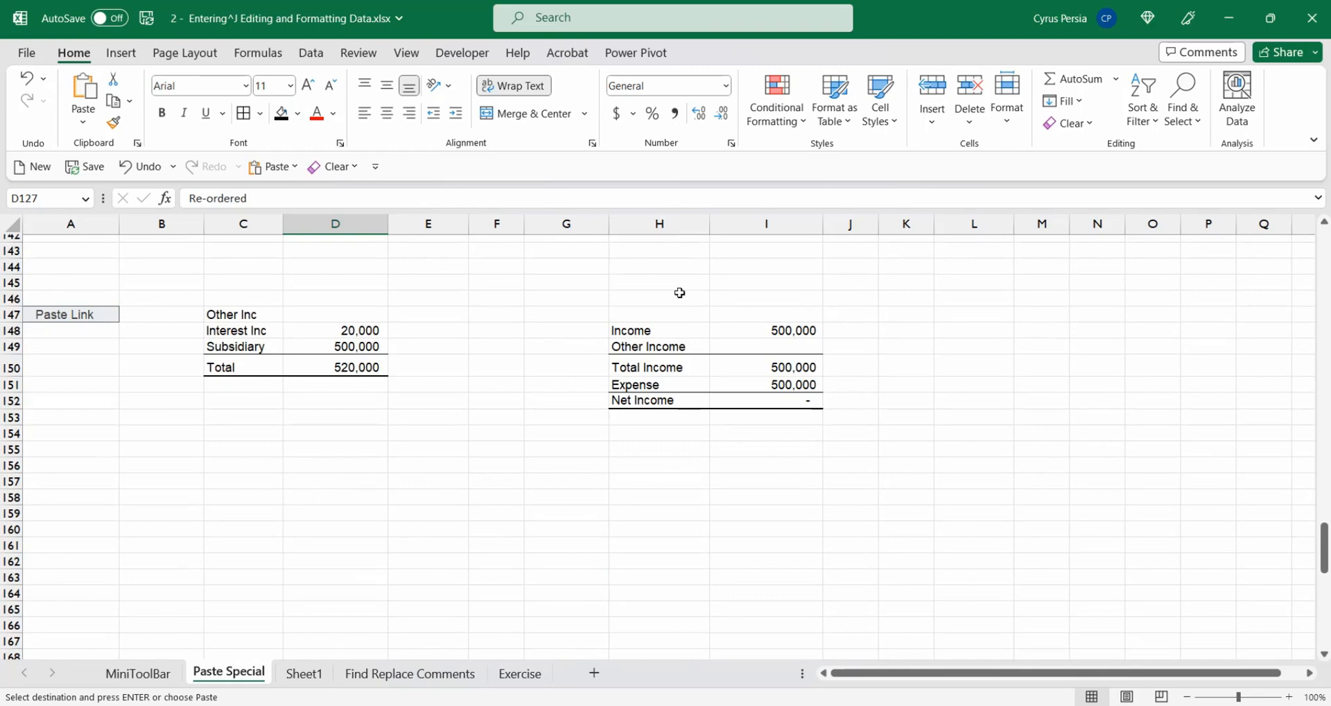
{"action": "left_click", "coordinate": [802, 331]}
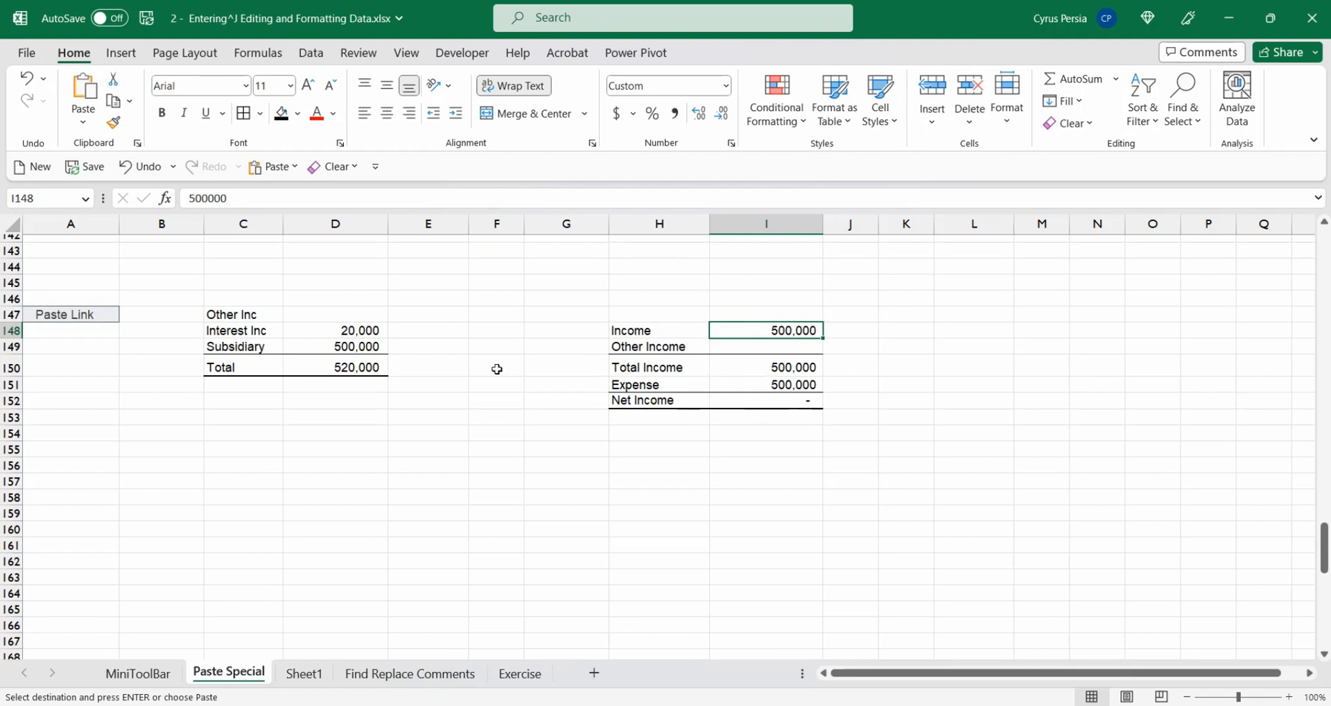
{"action": "left_click", "coordinate": [340, 368]}
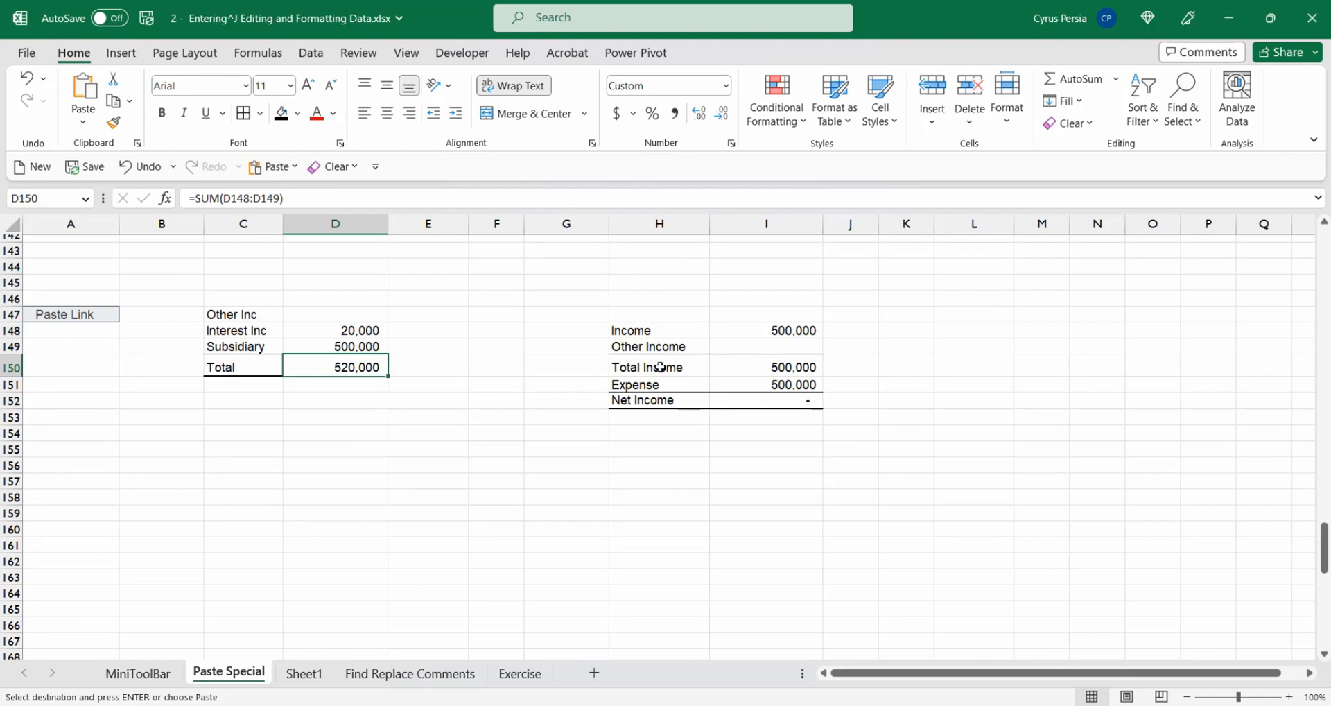
{"action": "left_click", "coordinate": [767, 346]}
{"action": "type", "text": "="}
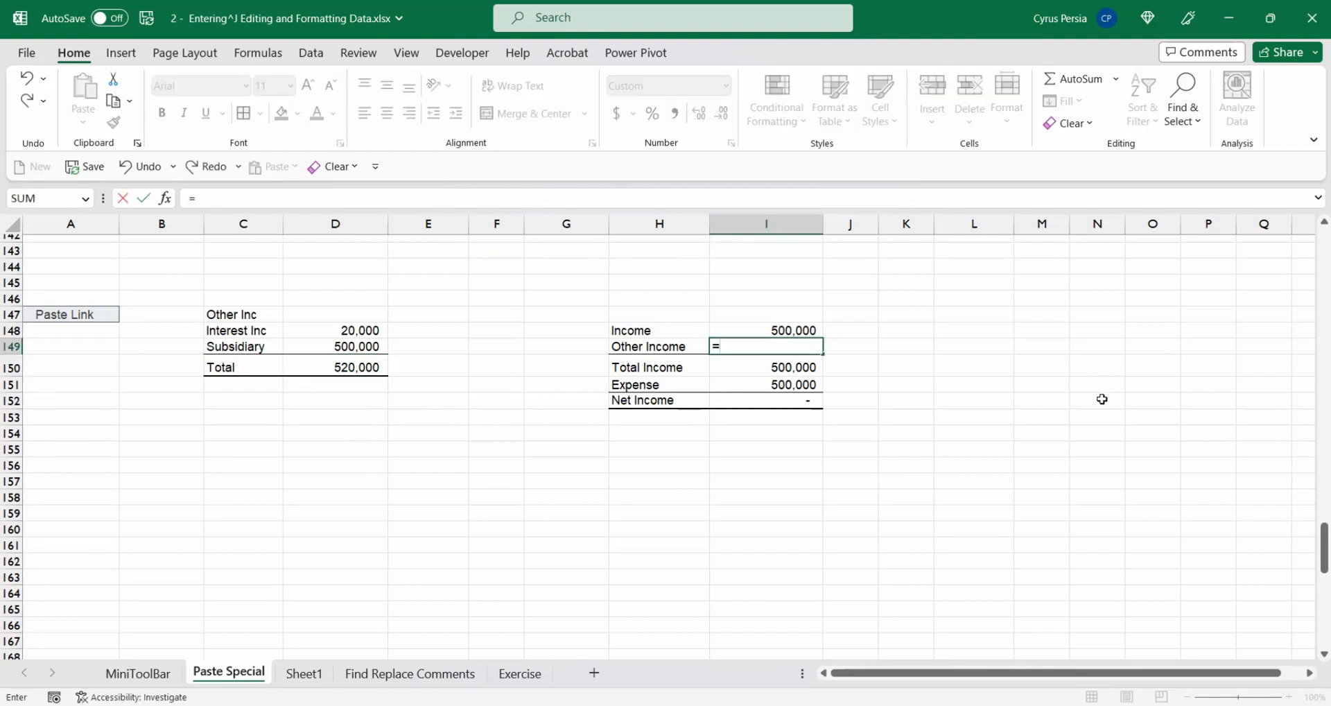
{"action": "left_click", "coordinate": [347, 367]}
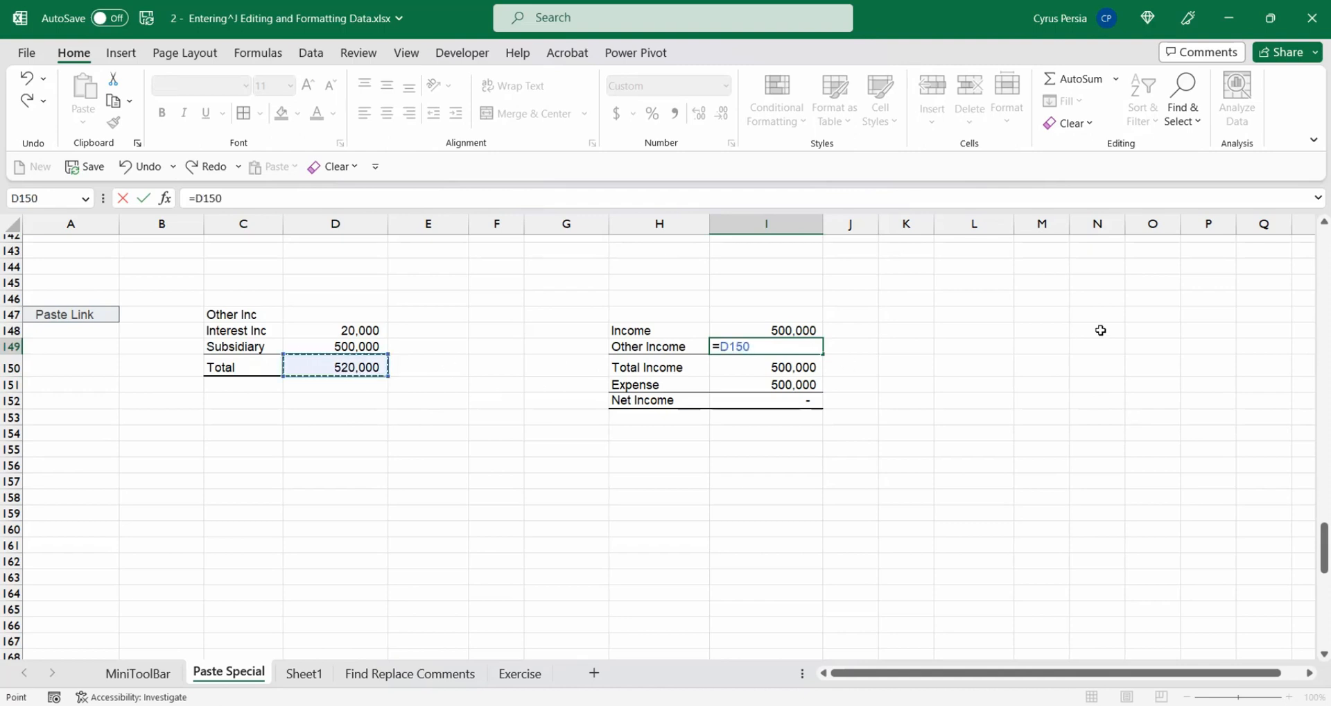
{"action": "key", "text": "Return"}
{"action": "key", "text": "Up"}
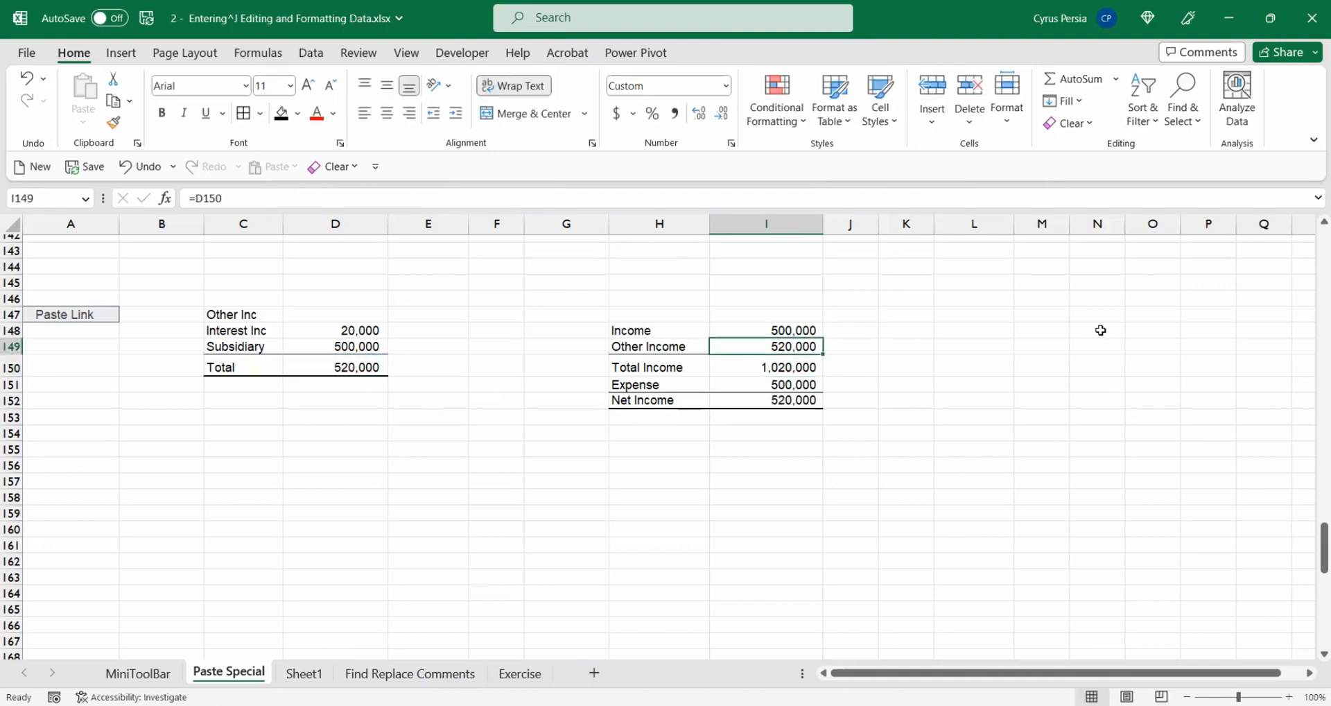
{"action": "key", "text": "Delete"}
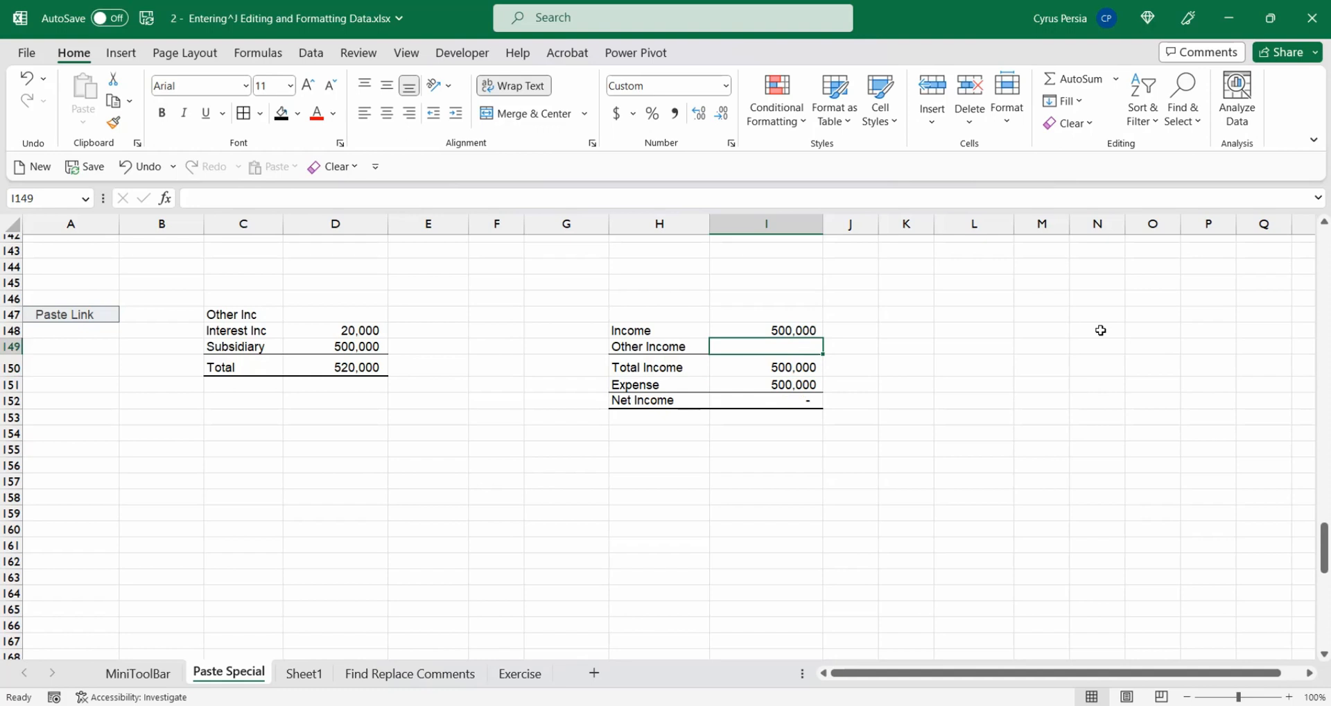
Enter the formula =D149 for Other Income in I149 and clear the cell again
{"action": "type", "text": "="}
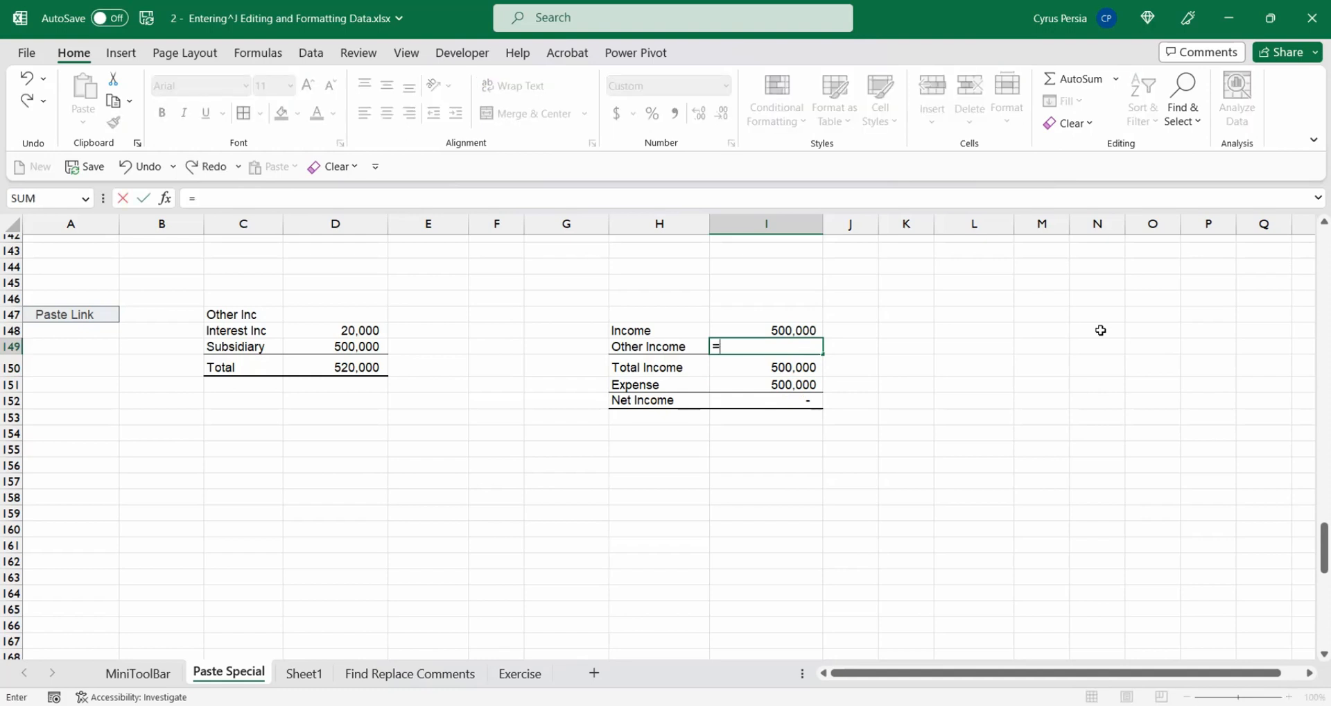
{"action": "key", "text": "Left"}
{"action": "key", "text": "Left"}
{"action": "key", "text": "Left"}
{"action": "key", "text": "Left"}
{"action": "key", "text": "Left"}
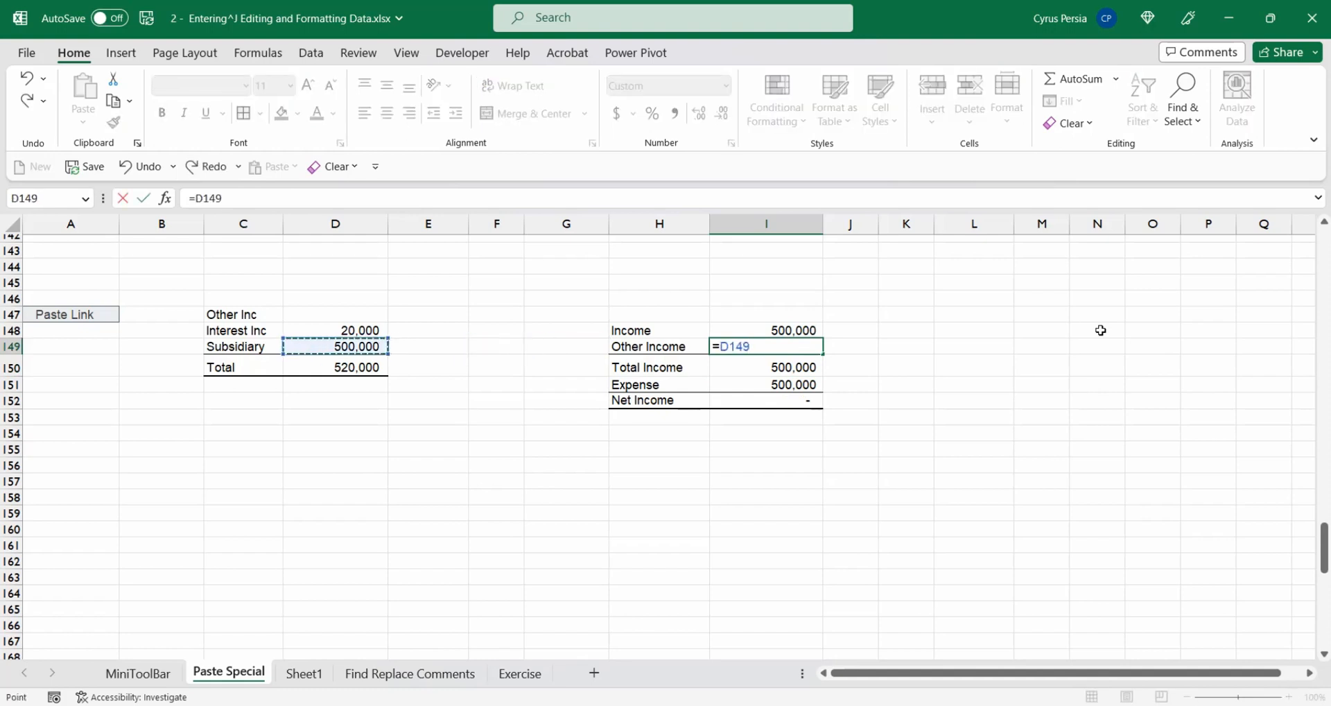
{"action": "key", "text": "Return"}
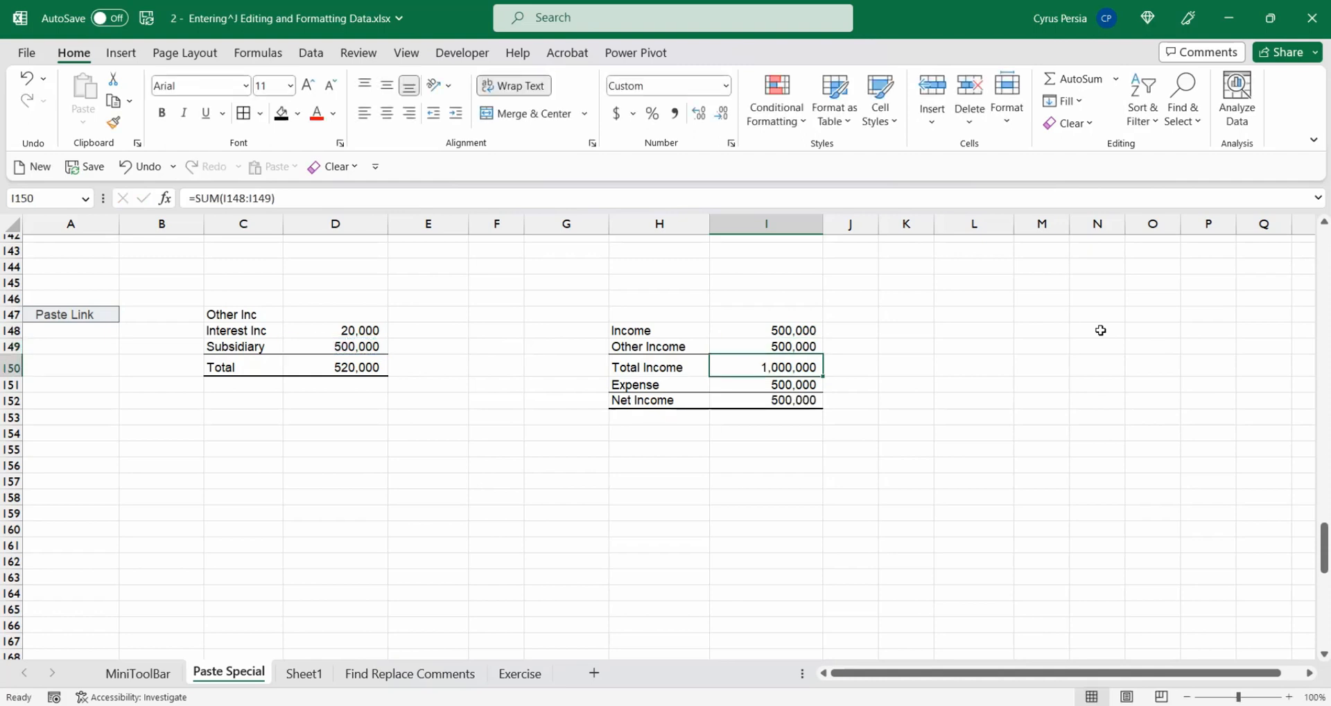
{"action": "key", "text": "Up"}
{"action": "key", "text": "Delete"}
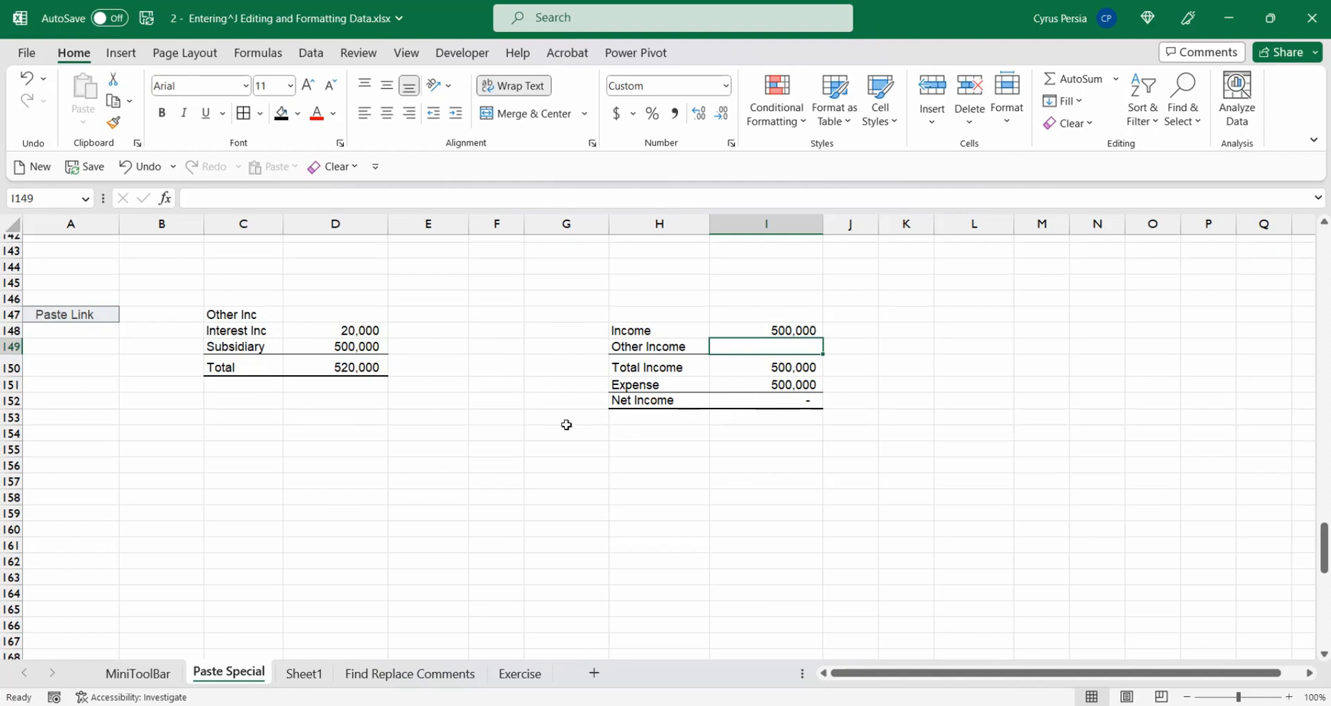
Copy the Other Inc total in D150 and paste it as a link into the Other Income cell I149
{"action": "left_click", "coordinate": [357, 366]}
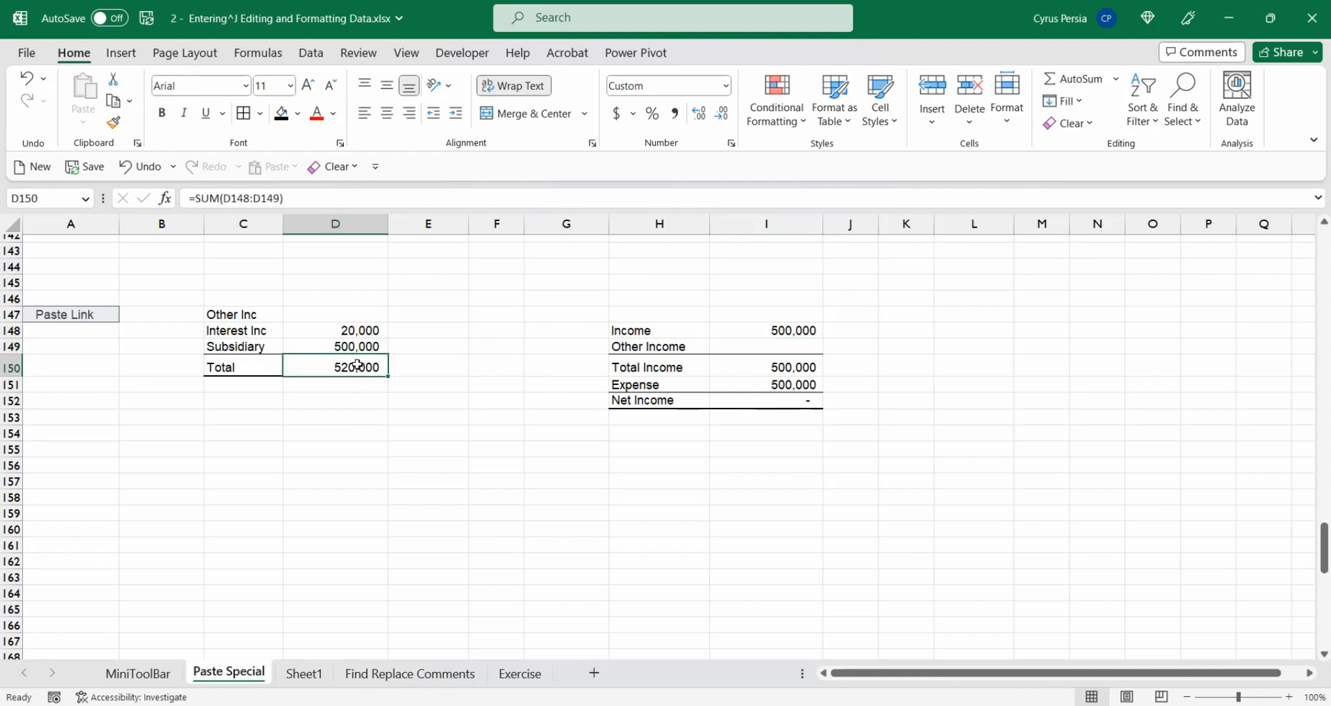
{"action": "key", "text": "ctrl+c"}
{"action": "left_click", "coordinate": [799, 350]}
{"action": "key", "text": "ctrl+alt+v"}
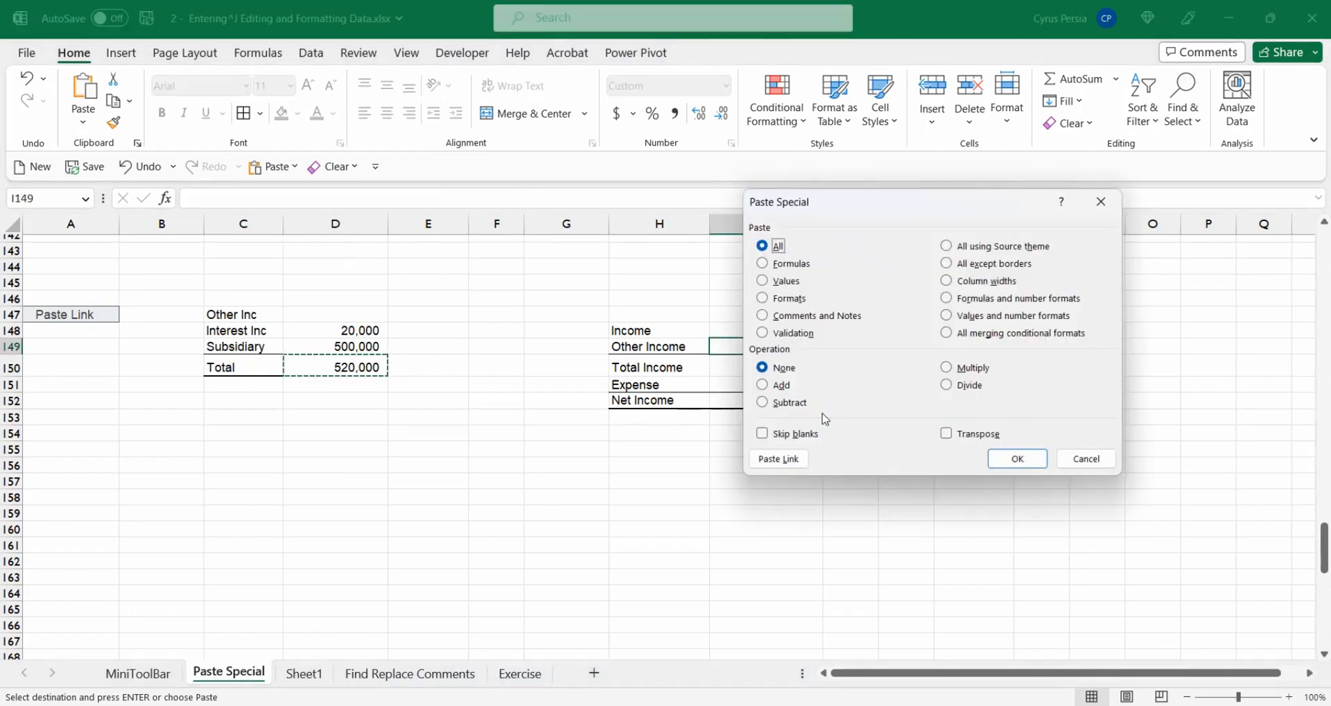
{"action": "left_click", "coordinate": [796, 463]}
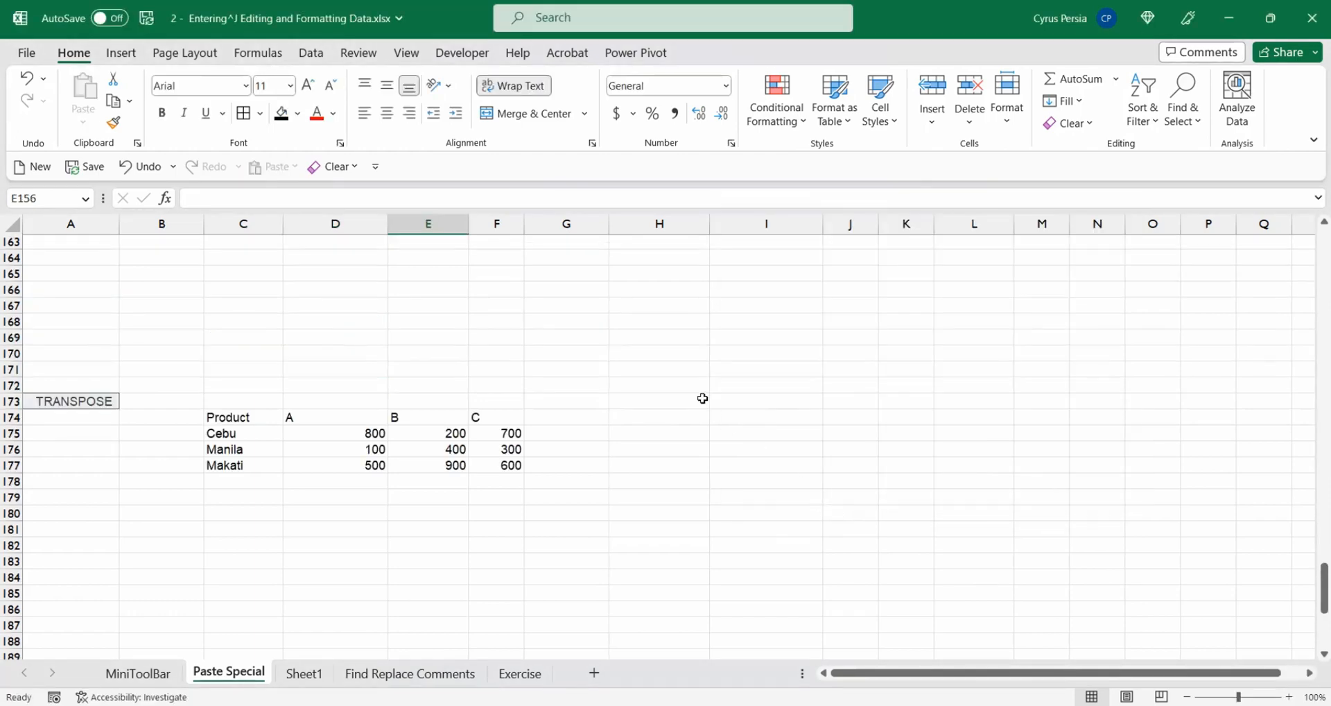
Examine the TRANSPOSE table's product headers, city names in C175:C177 and values in D175:F177
{"action": "scroll", "coordinate": [698, 392], "scroll_direction": "down", "scroll_amount": 1}
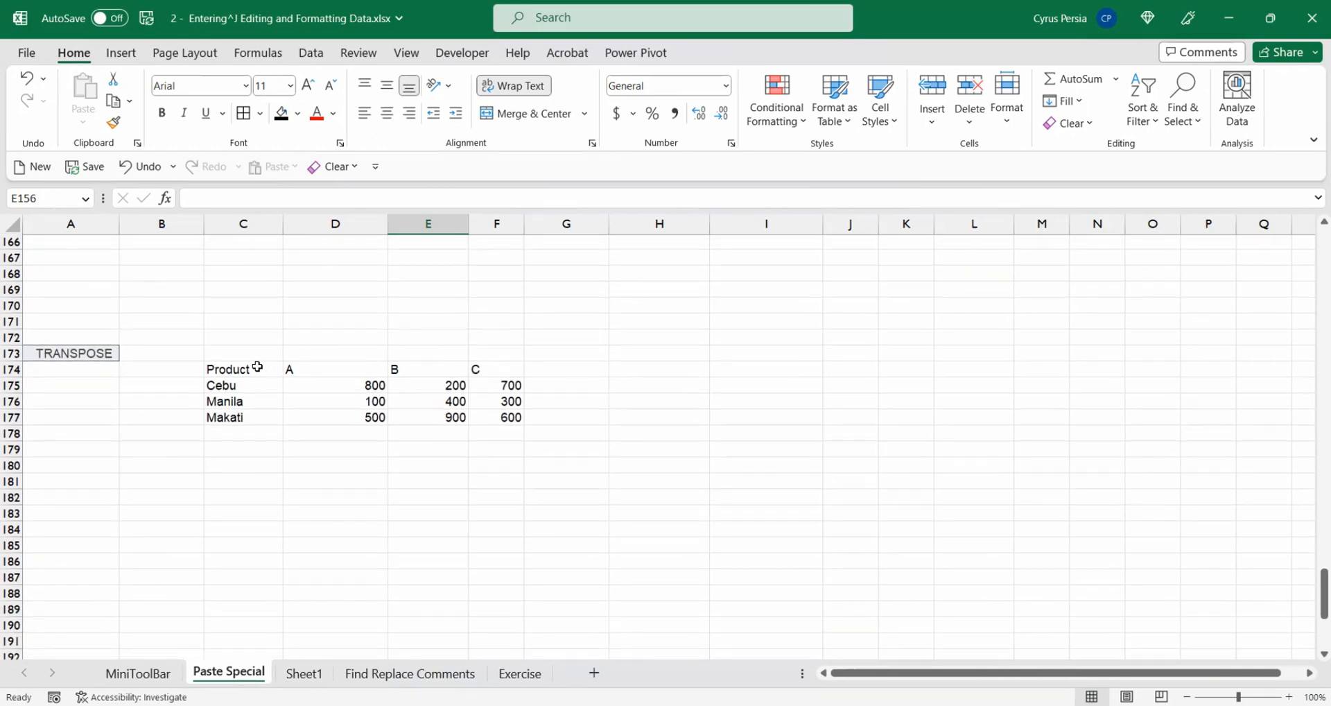
{"action": "left_click_drag", "start_coordinate": [257, 367], "coordinate": [480, 366]}
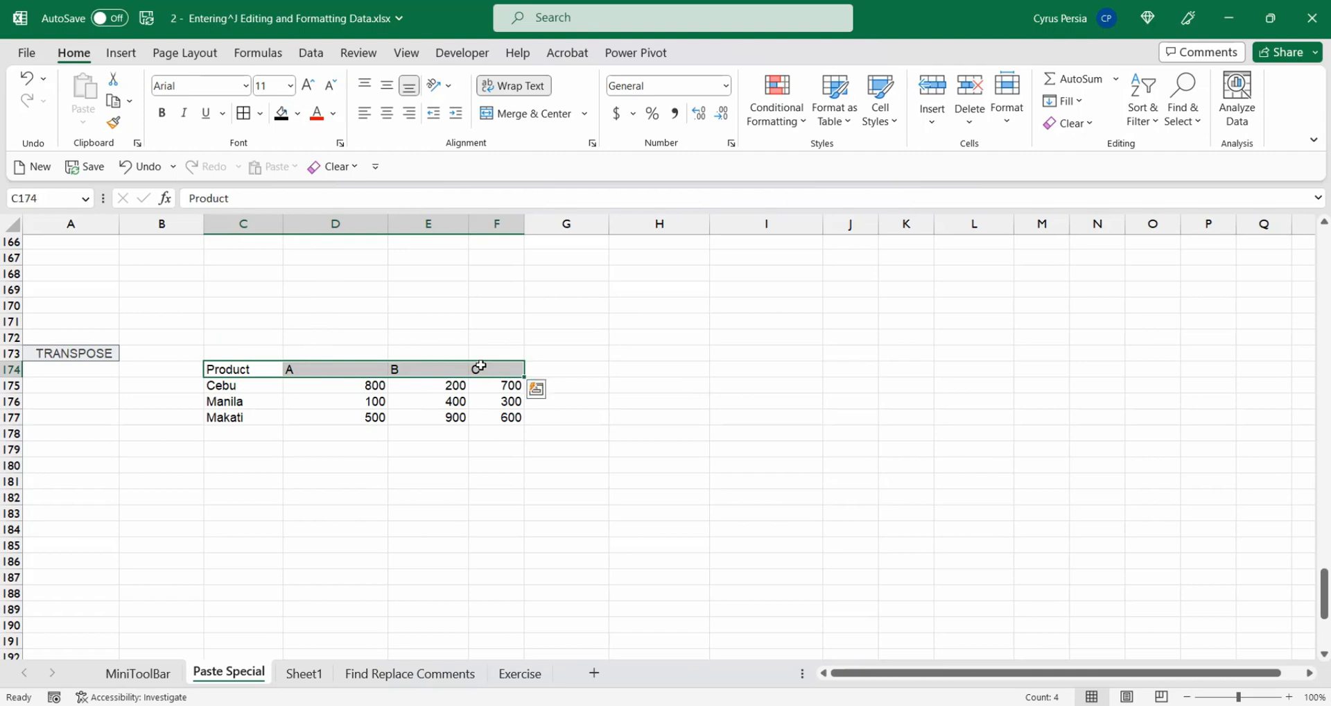
{"action": "left_click_drag", "start_coordinate": [252, 385], "coordinate": [252, 418]}
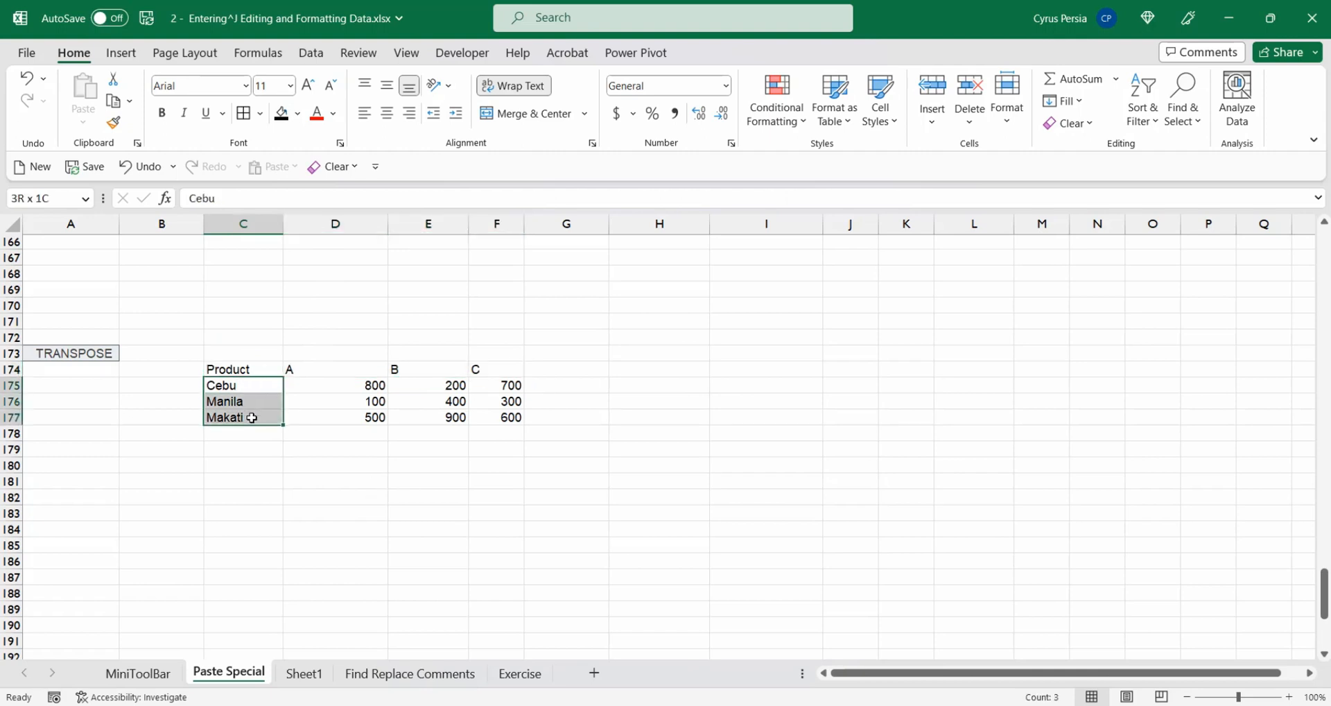
{"action": "left_click_drag", "start_coordinate": [338, 386], "coordinate": [496, 415]}
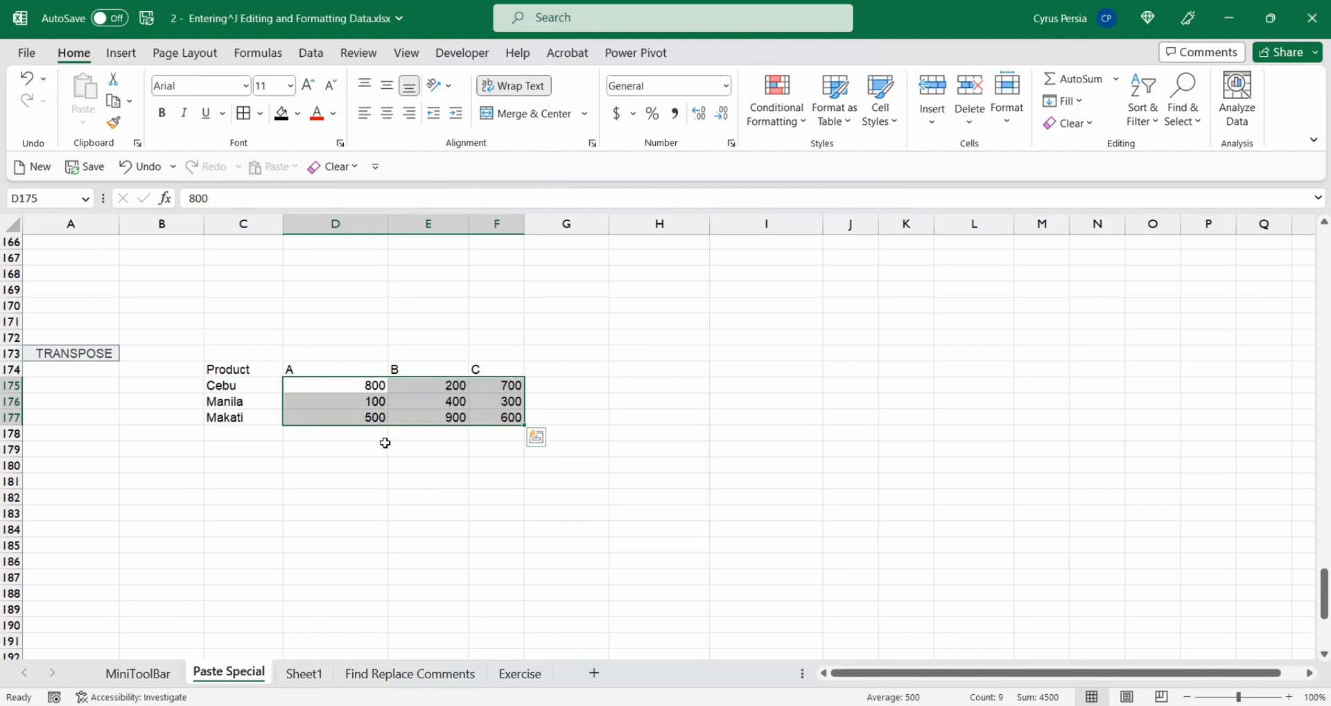
{"action": "left_click", "coordinate": [393, 496]}
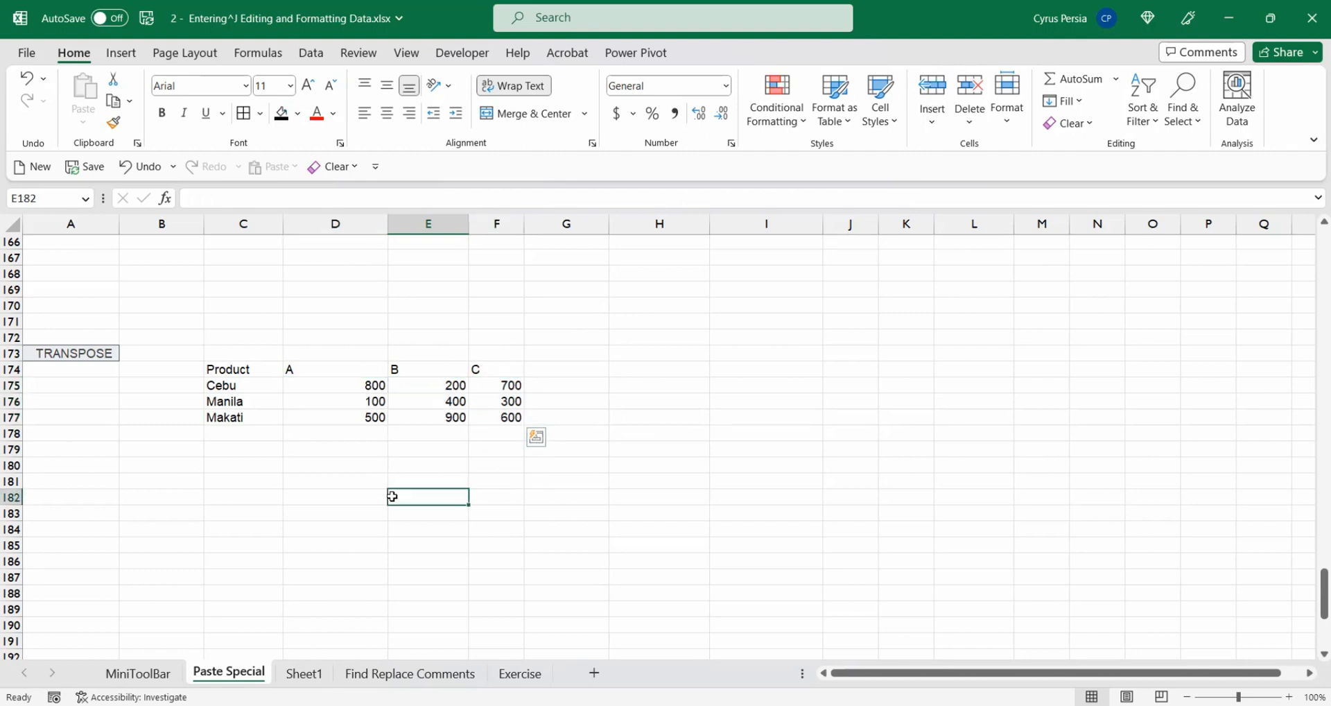
Copy the product table C174:F177 and paste it transposed at H174
{"action": "left_click", "coordinate": [276, 371]}
{"action": "left_click_drag", "start_coordinate": [277, 371], "coordinate": [509, 418]}
{"action": "key", "text": "ctrl+c"}
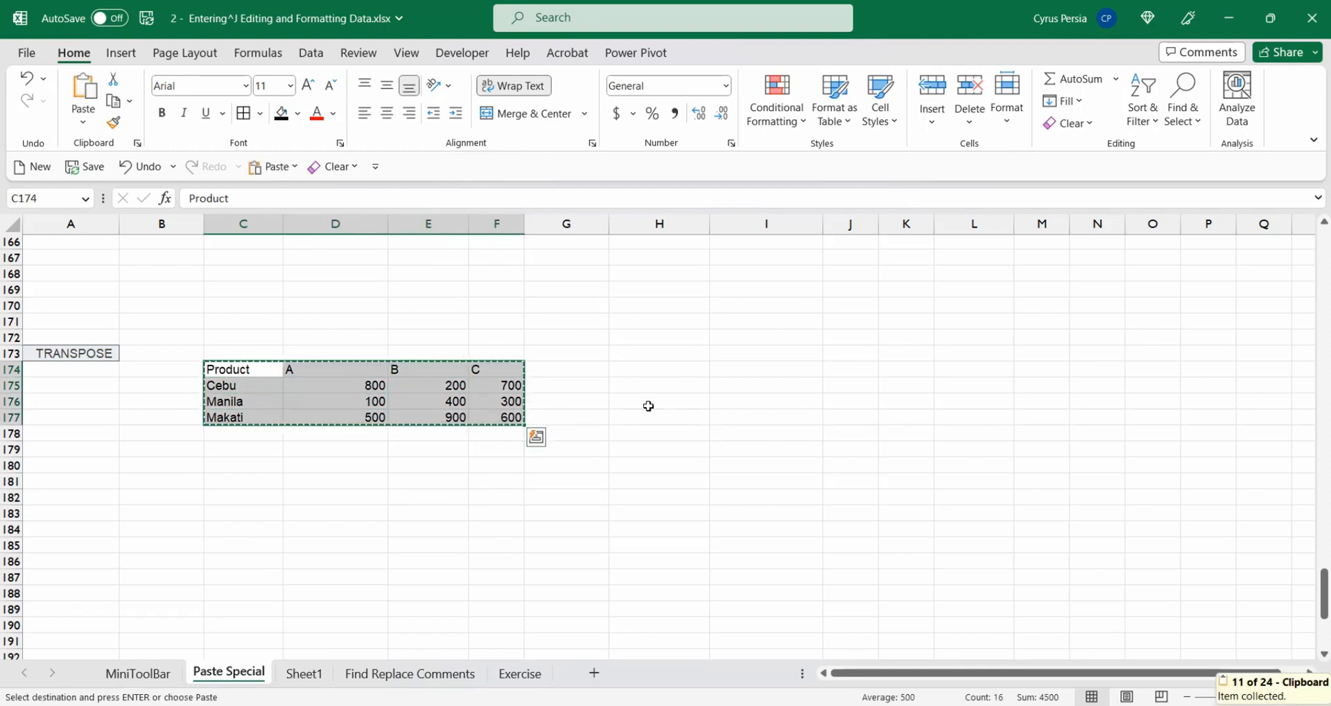
{"action": "left_click", "coordinate": [684, 371]}
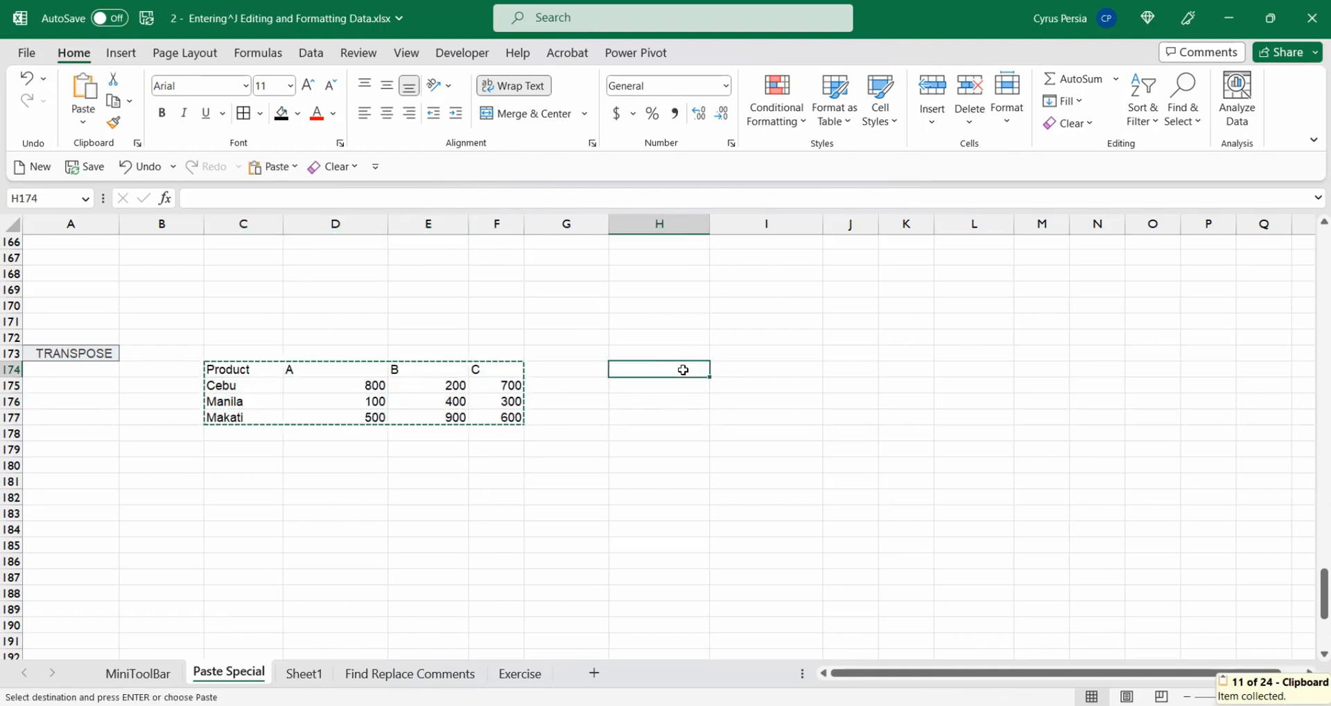
{"action": "key", "text": "ctrl+alt+v"}
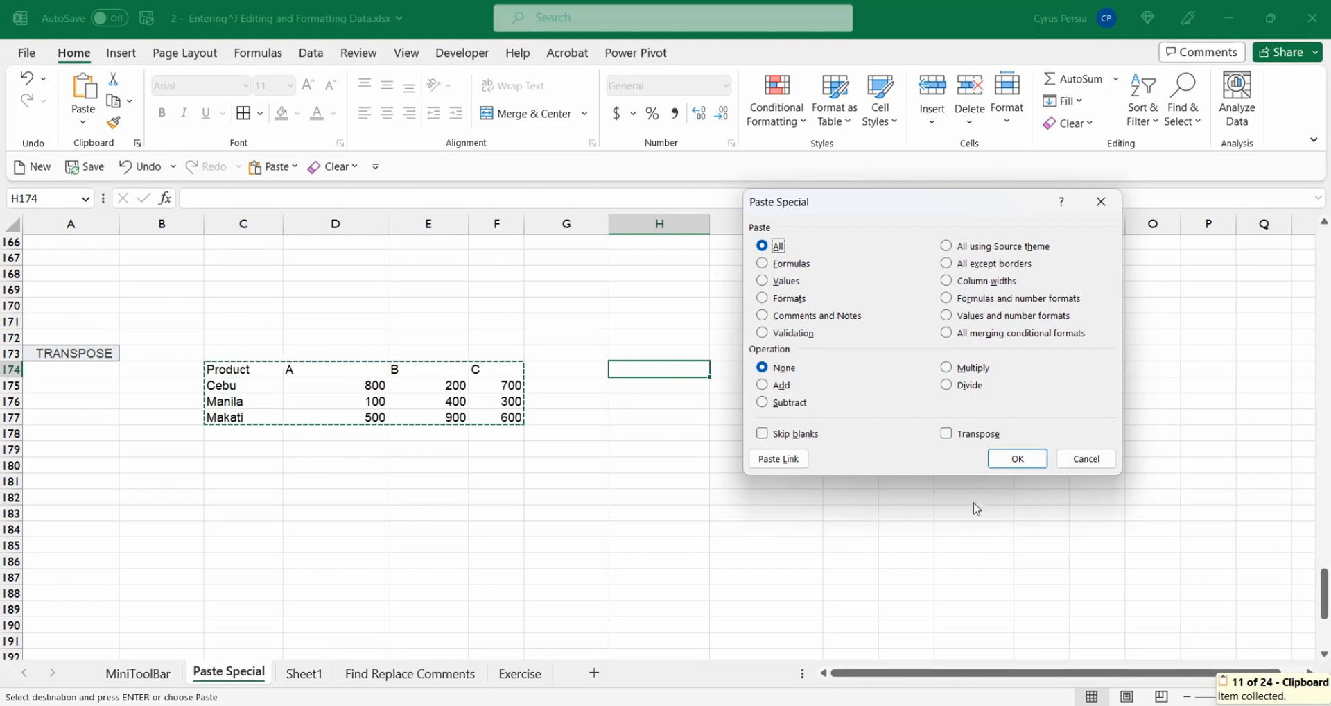
{"action": "left_click", "coordinate": [946, 434]}
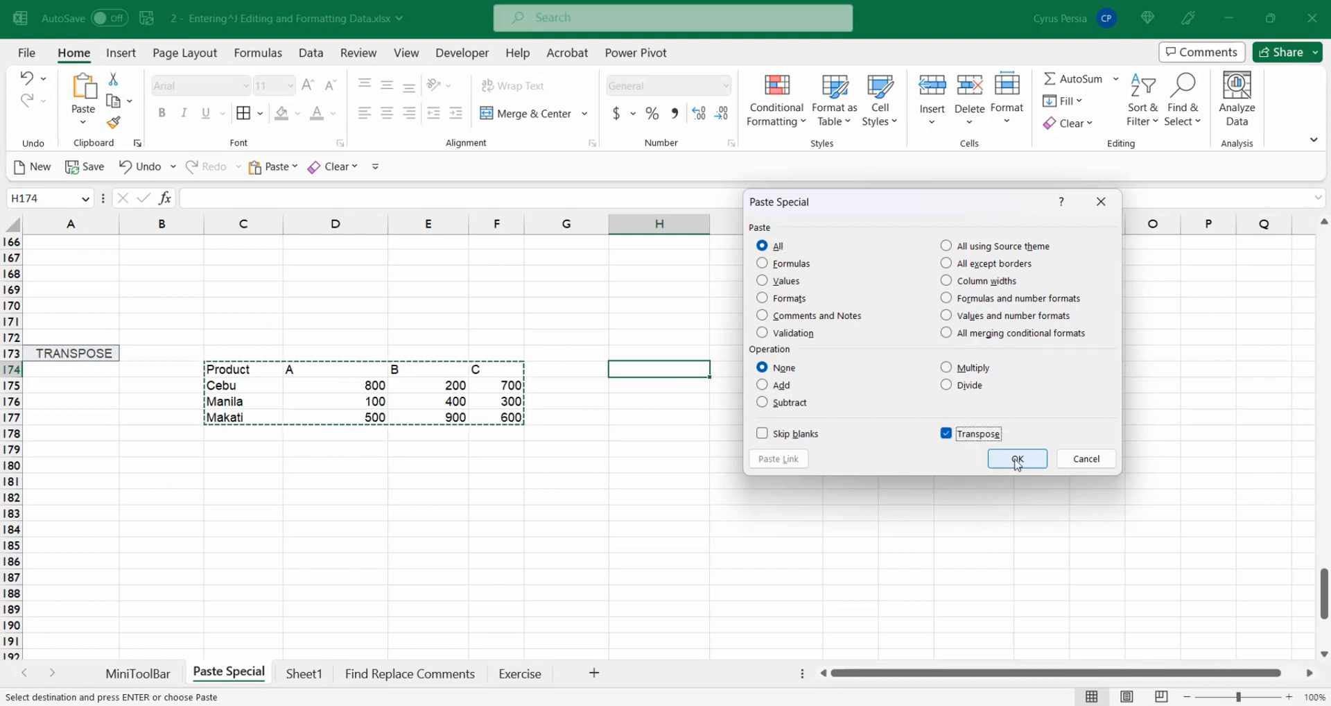
{"action": "left_click", "coordinate": [1012, 462]}
{"action": "left_click", "coordinate": [811, 513]}
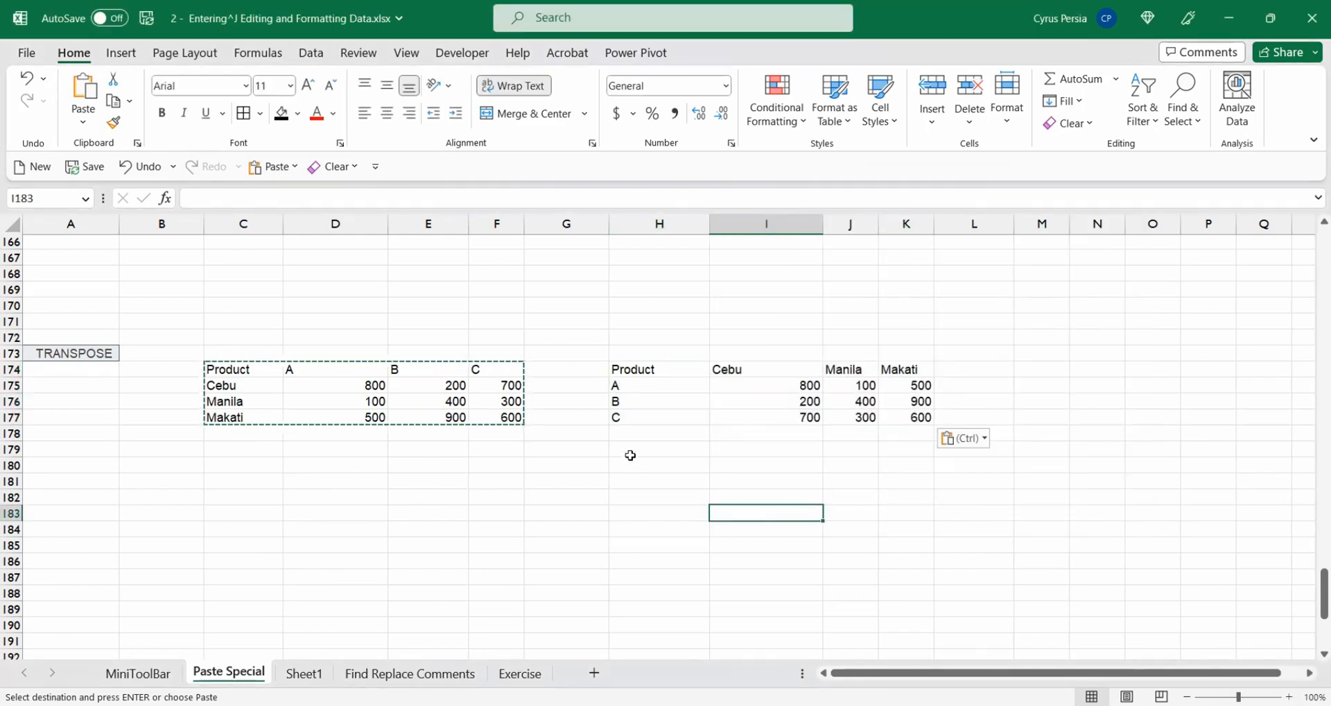
{"action": "key", "text": "Escape"}
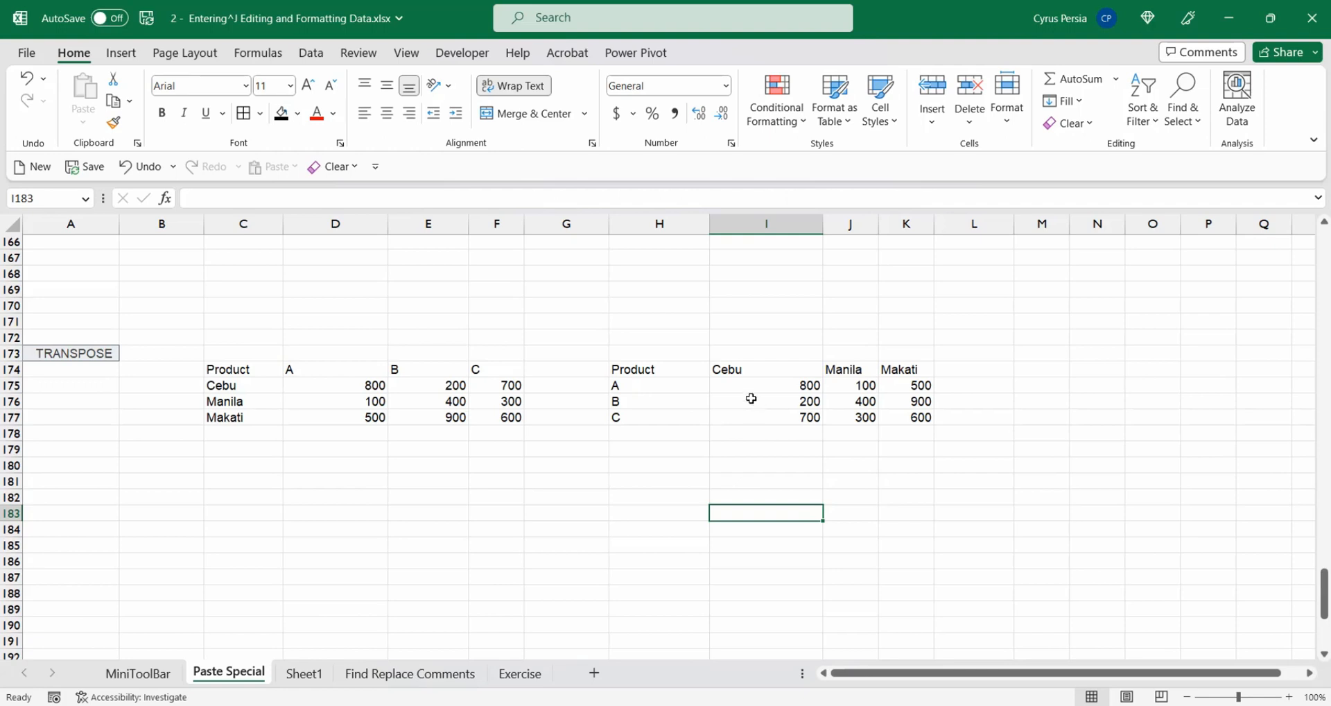
Check the transposed table's city headers, product labels and first value, and go to the OPERATION section
{"action": "left_click_drag", "start_coordinate": [745, 372], "coordinate": [898, 372]}
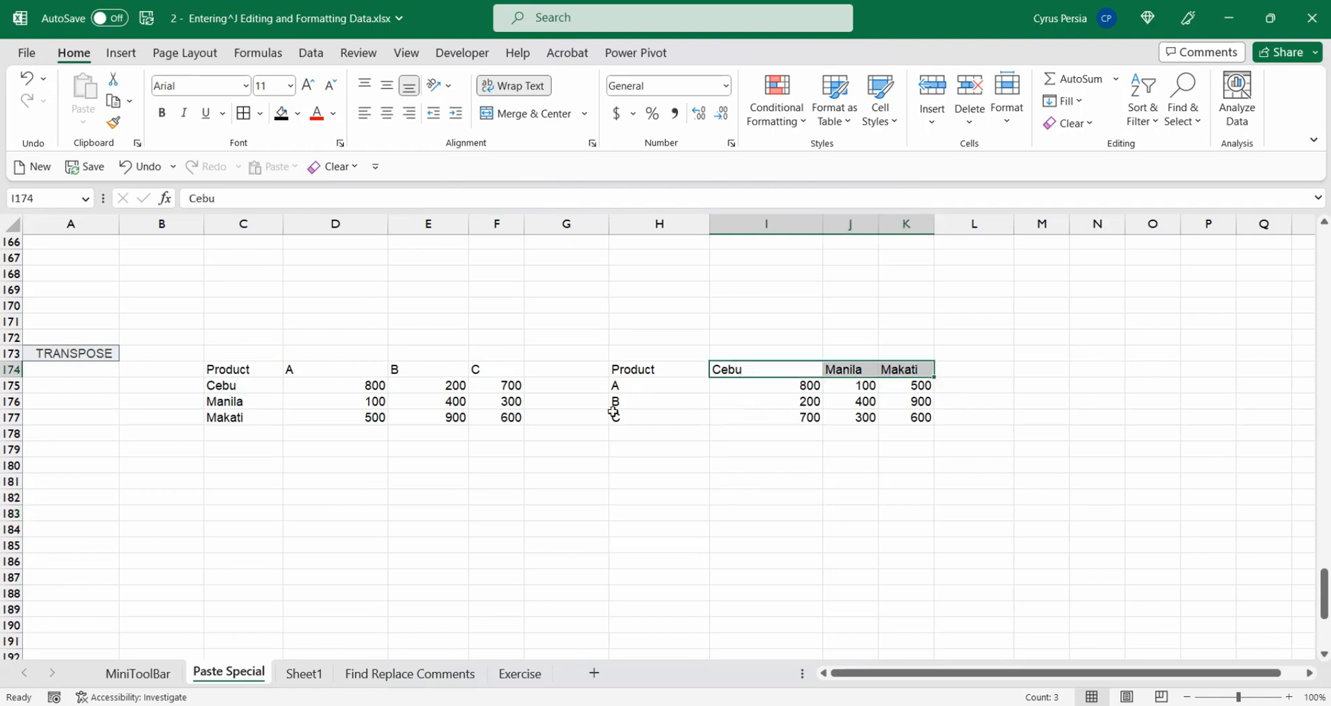
{"action": "left_click_drag", "start_coordinate": [667, 388], "coordinate": [667, 410]}
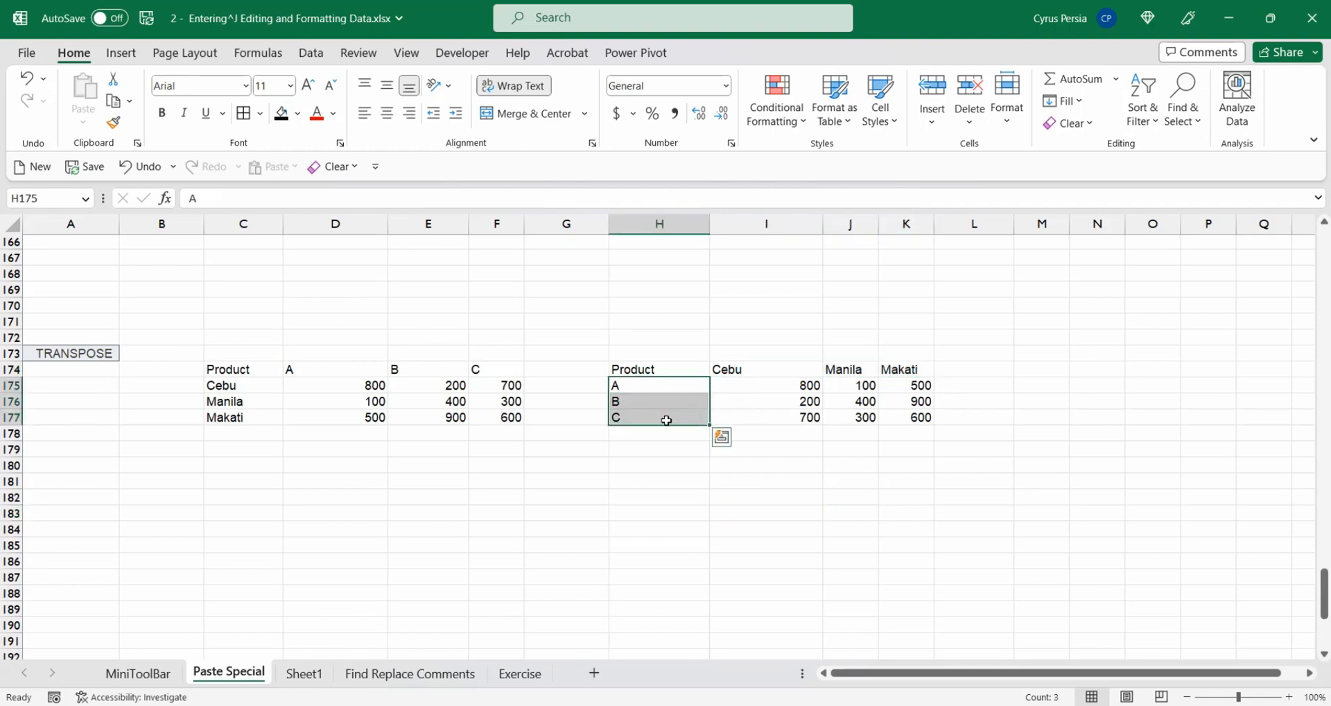
{"action": "left_click", "coordinate": [799, 392]}
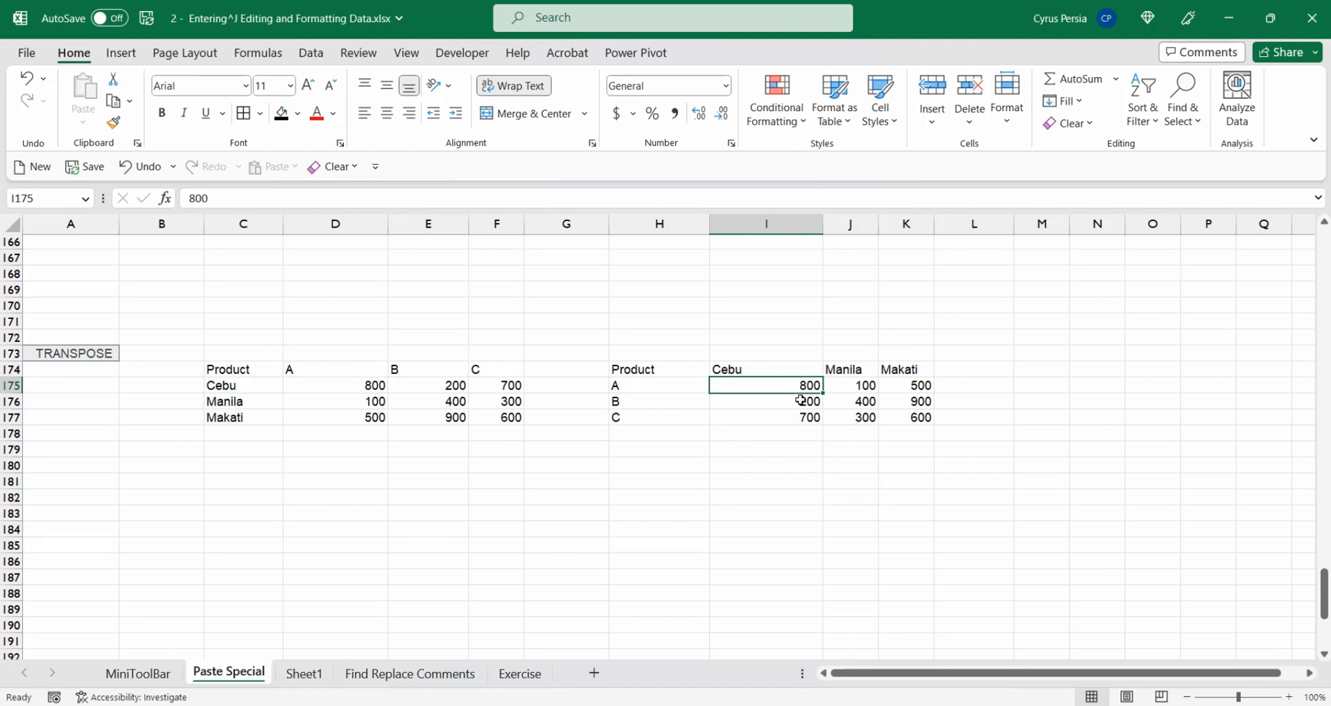
{"action": "scroll", "coordinate": [801, 400], "scroll_direction": "down", "scroll_amount": 7}
{"action": "scroll", "coordinate": [801, 400], "scroll_direction": "down", "scroll_amount": 3}
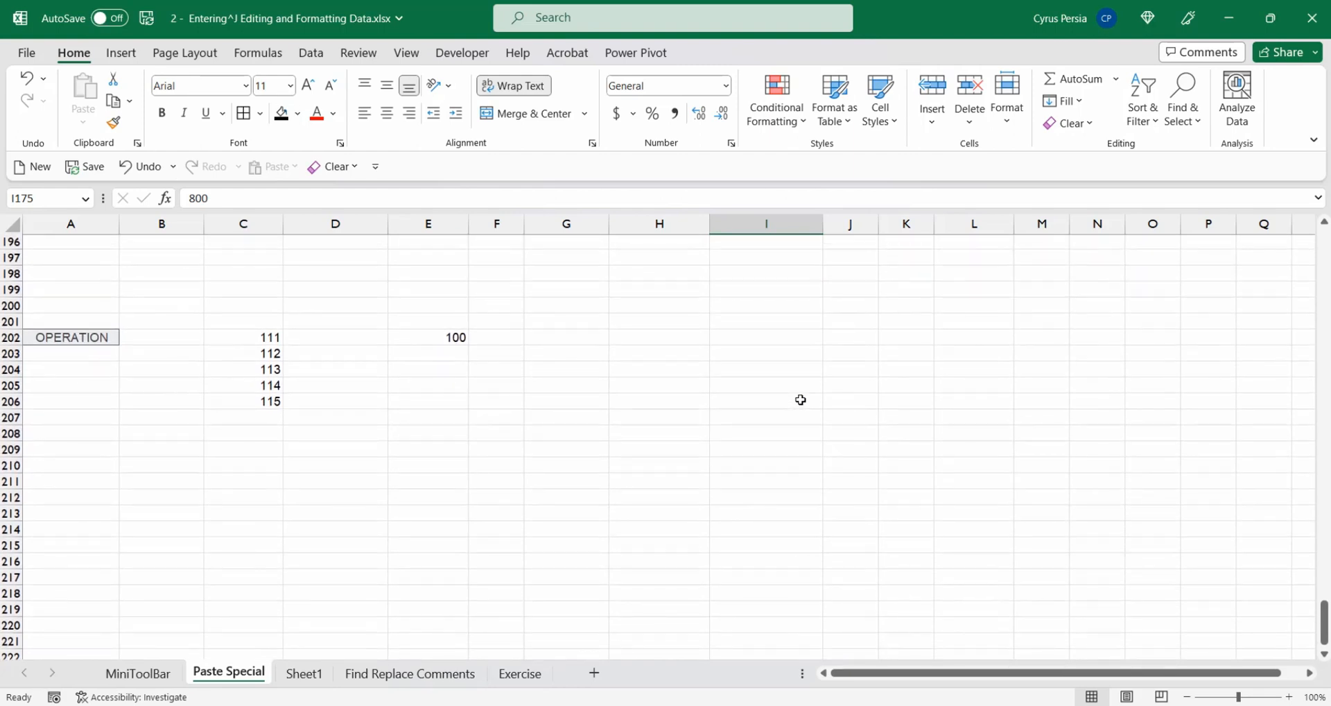
Enter the header Prod Price in C201, above the OPERATION section's column of numbers
{"action": "left_click", "coordinate": [243, 321]}
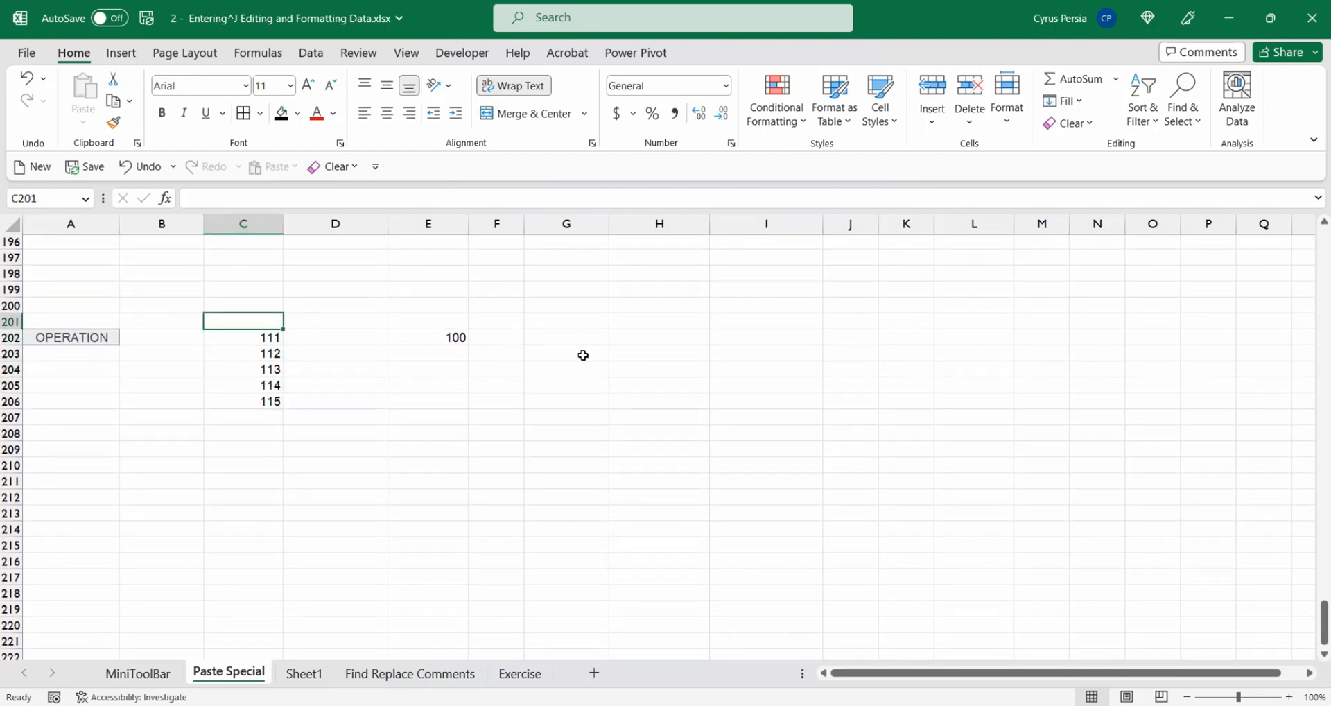
{"action": "type", "text": "Prod"}
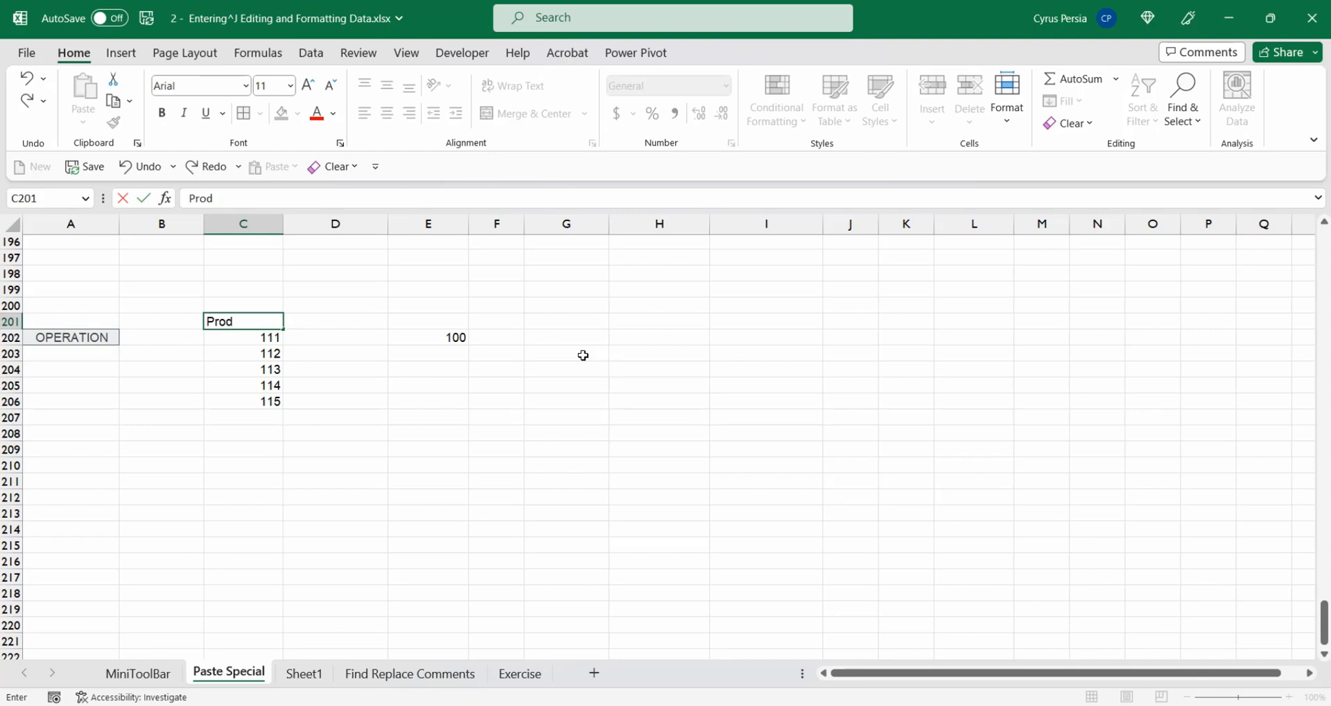
{"action": "type", "text": " Price"}
{"action": "key", "text": "Return"}
{"action": "left_click", "coordinate": [318, 375]}
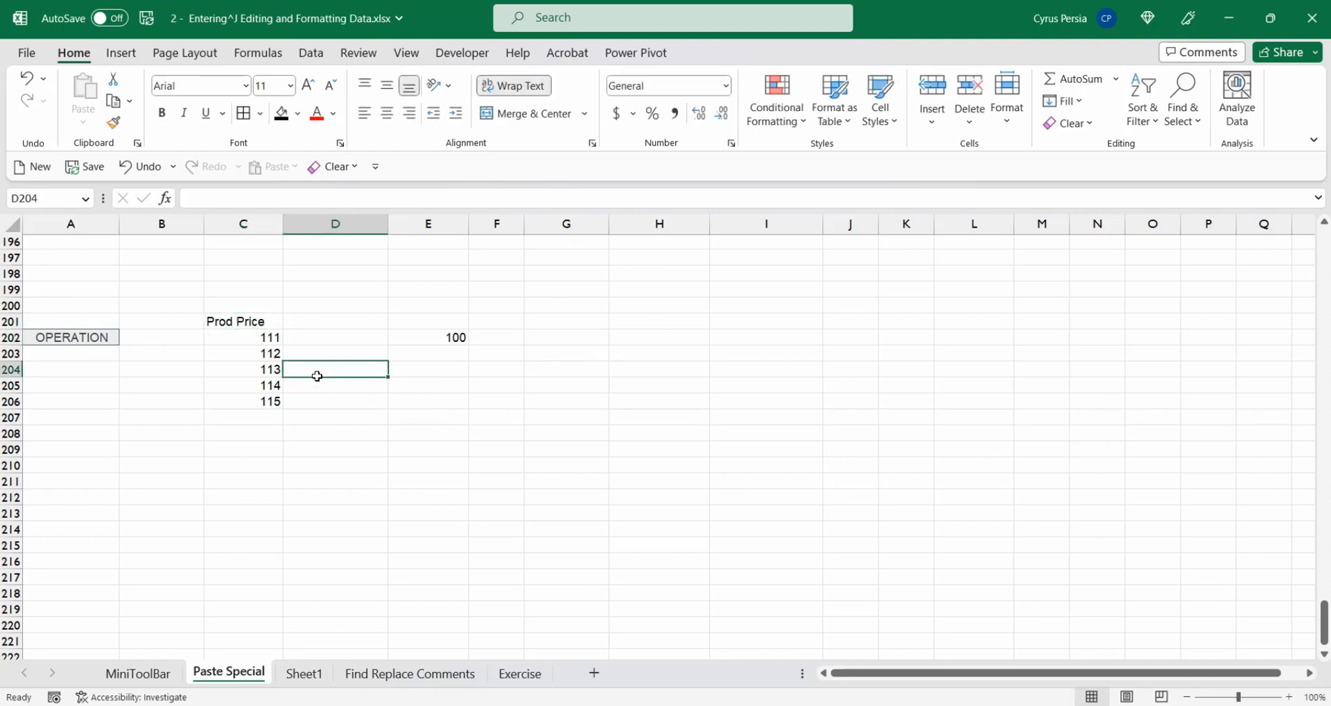
Set the operand value in E202 to 10
{"action": "left_click_drag", "start_coordinate": [265, 344], "coordinate": [261, 402]}
{"action": "left_click", "coordinate": [437, 337]}
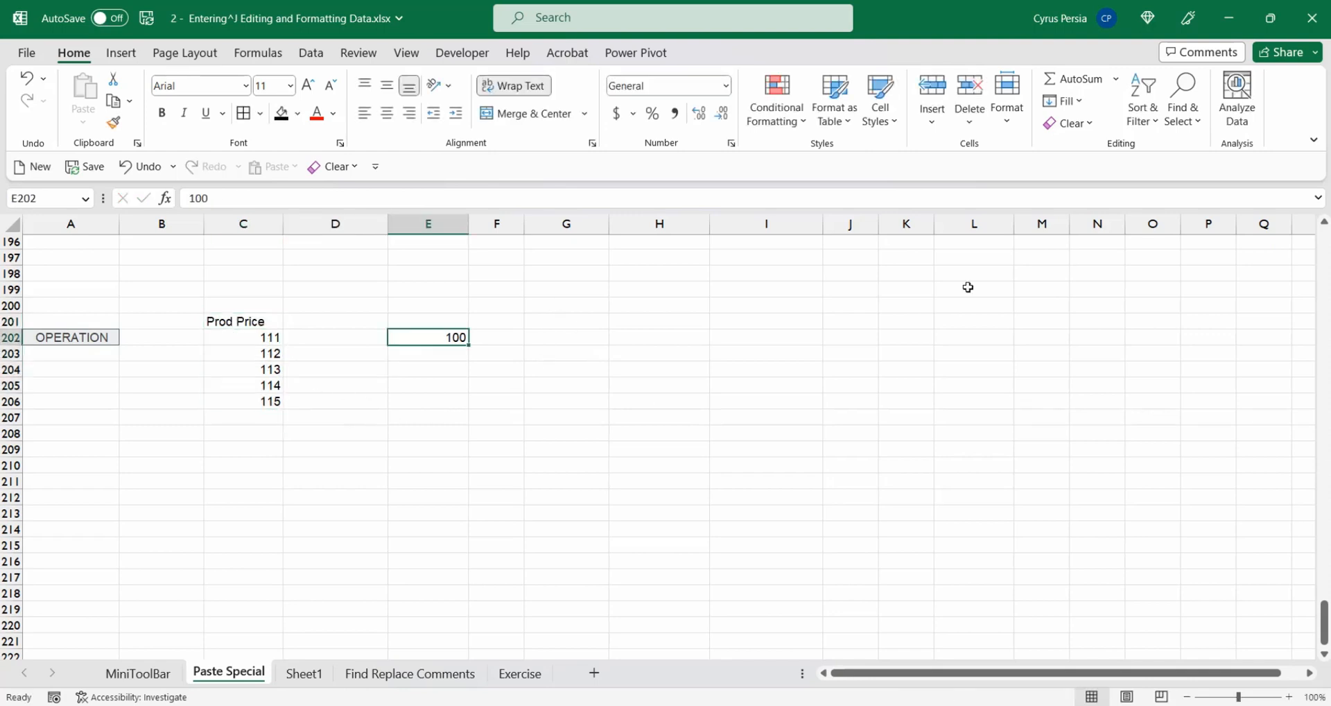
{"action": "type", "text": "10"}
{"action": "key", "text": "Return"}
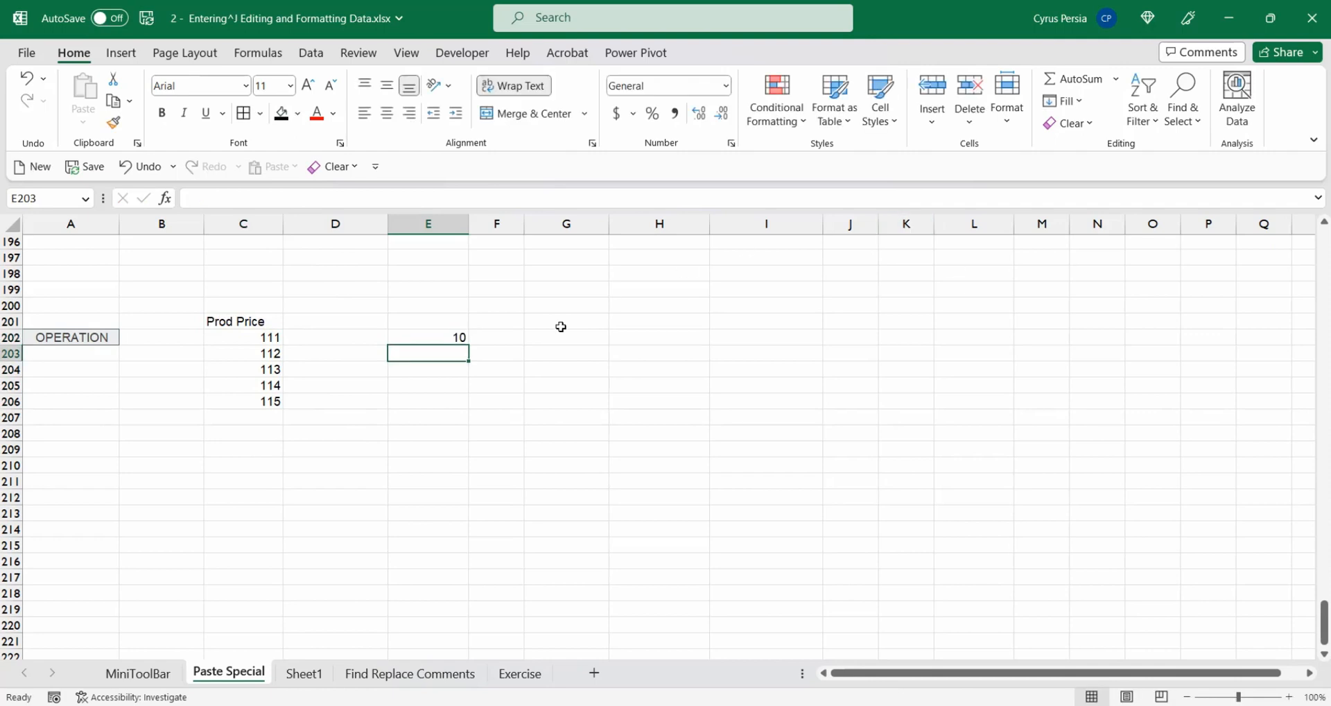
Copy E202 and paste it onto the product prices C202:C206 with the Paste Special Add operation
{"action": "left_click", "coordinate": [437, 333]}
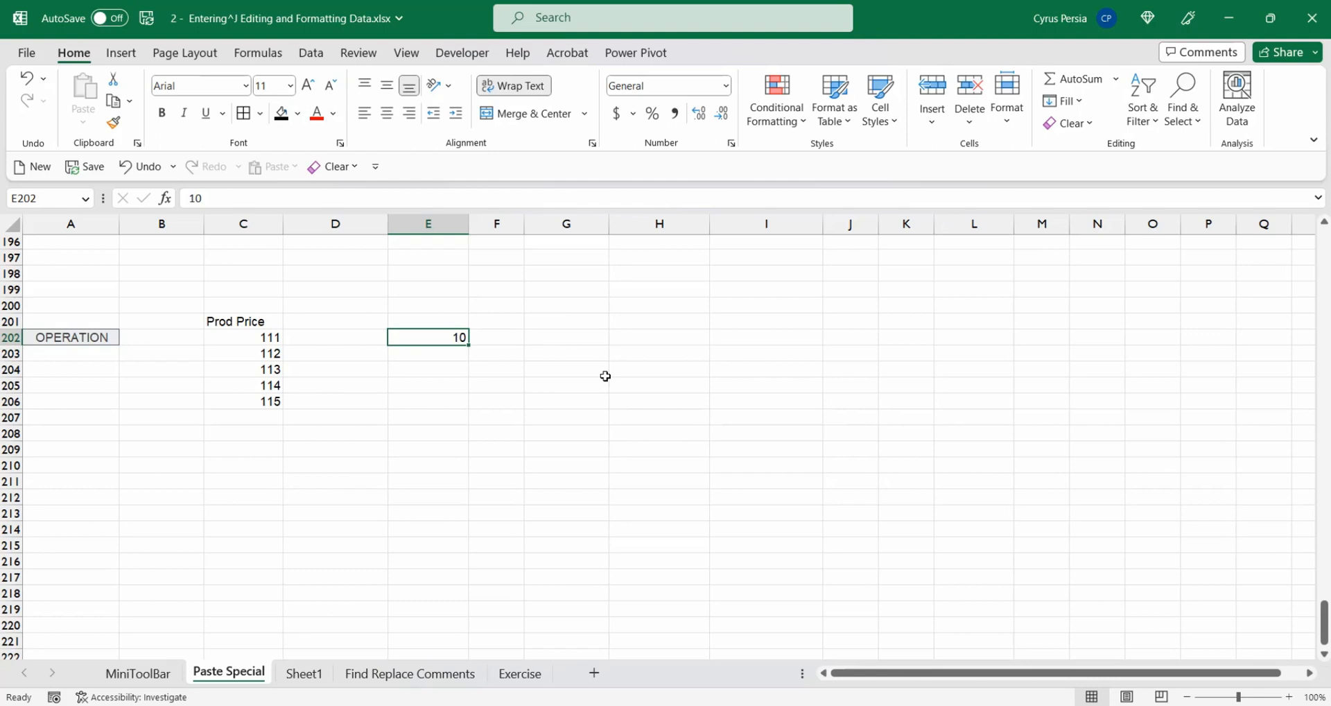
{"action": "key", "text": "ctrl+c"}
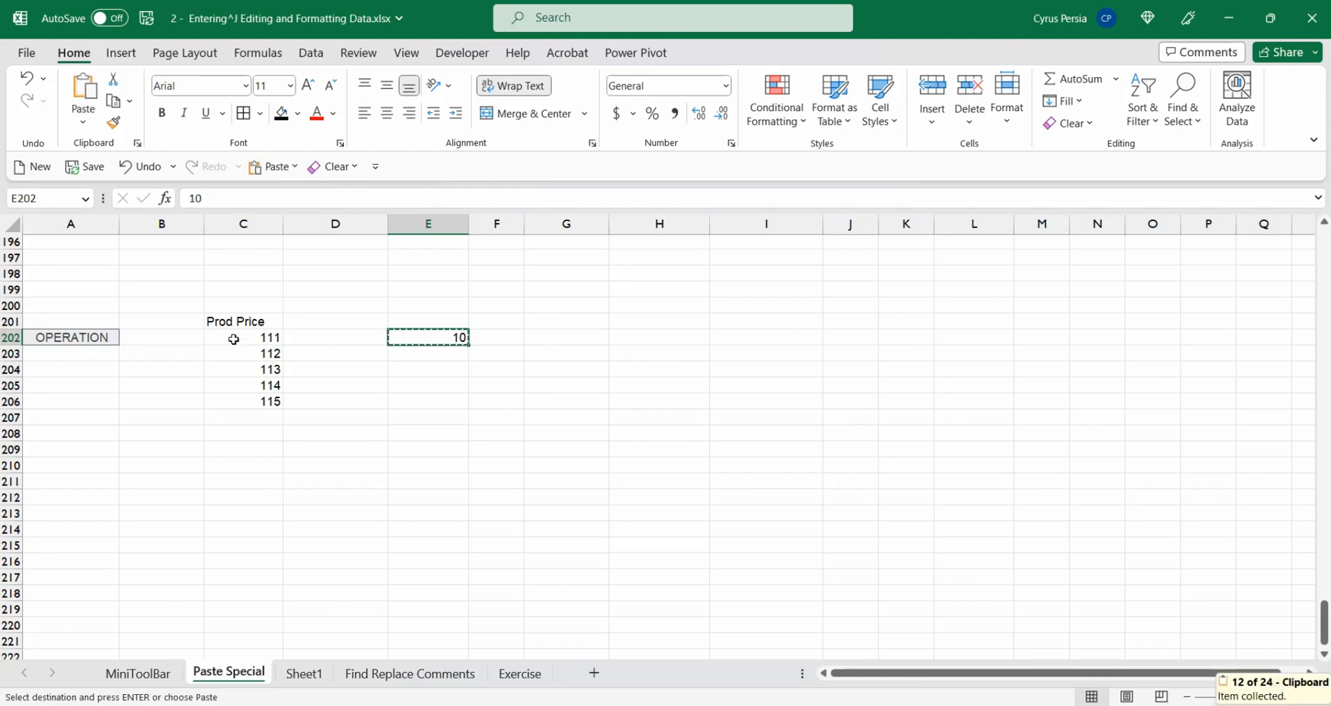
{"action": "left_click_drag", "start_coordinate": [234, 335], "coordinate": [239, 401]}
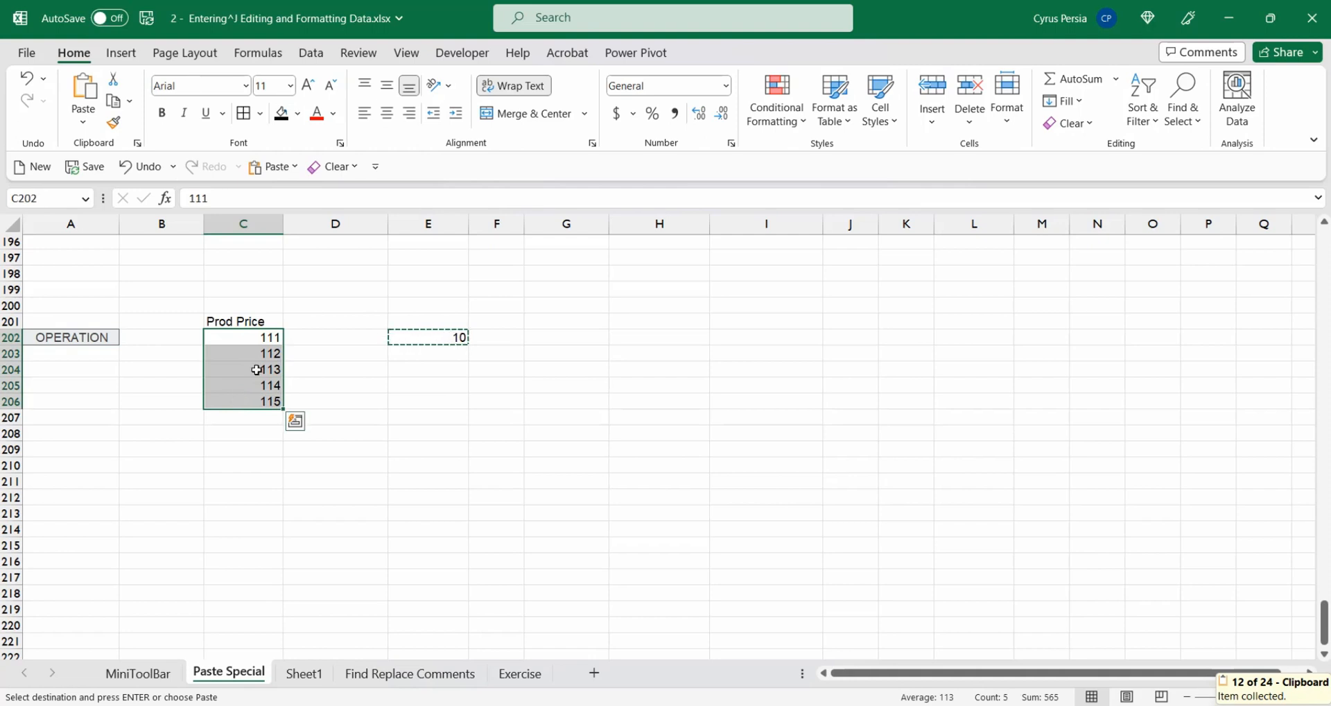
{"action": "key", "text": "ctrl+alt+v"}
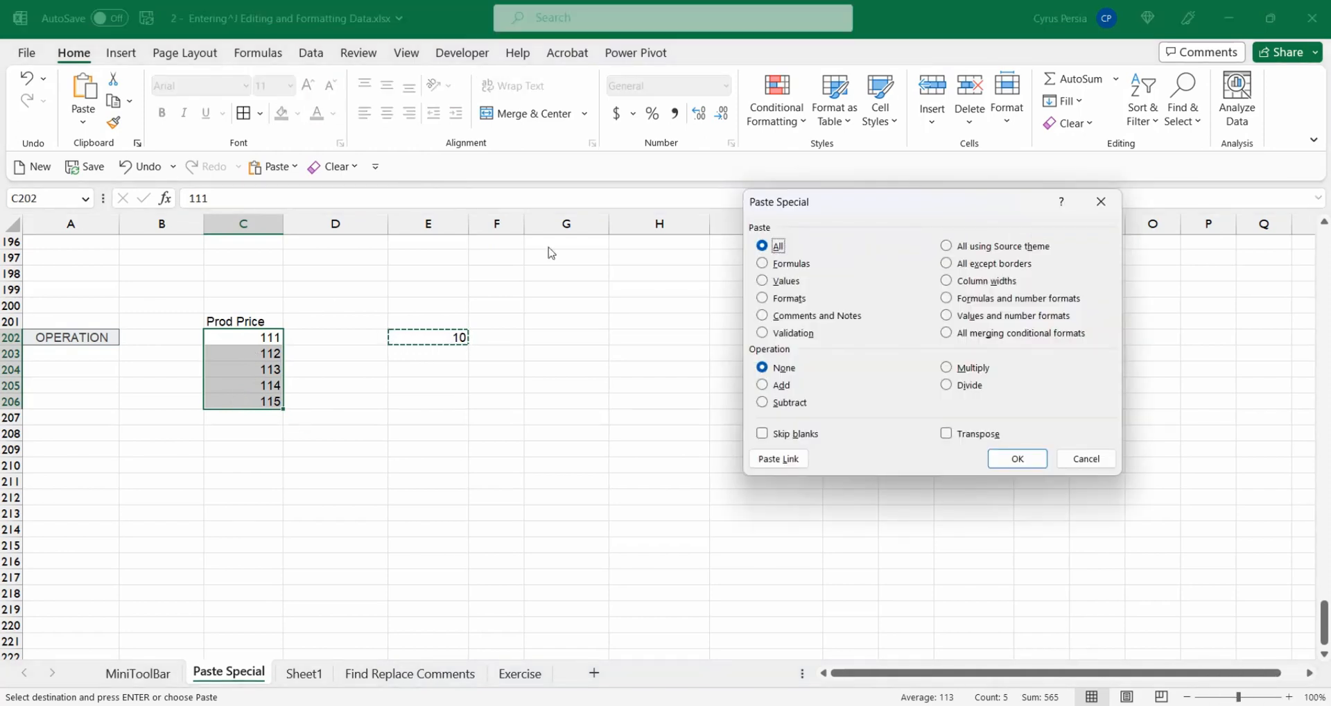
{"action": "left_click", "coordinate": [777, 385]}
{"action": "left_click", "coordinate": [1016, 459]}
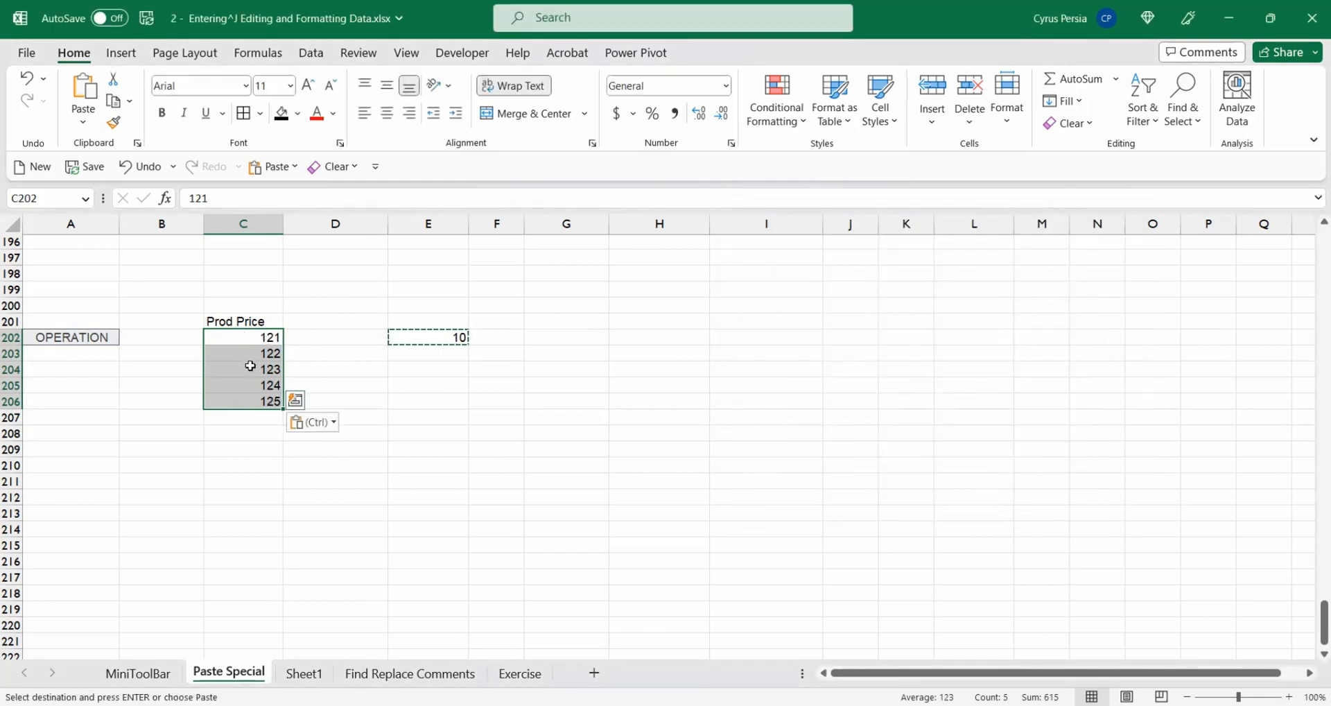
Multiply the product prices in C202:C206 by the copied E202 value using Paste Special
{"action": "left_click", "coordinate": [335, 423]}
{"action": "key", "text": "ctrl+alt+v"}
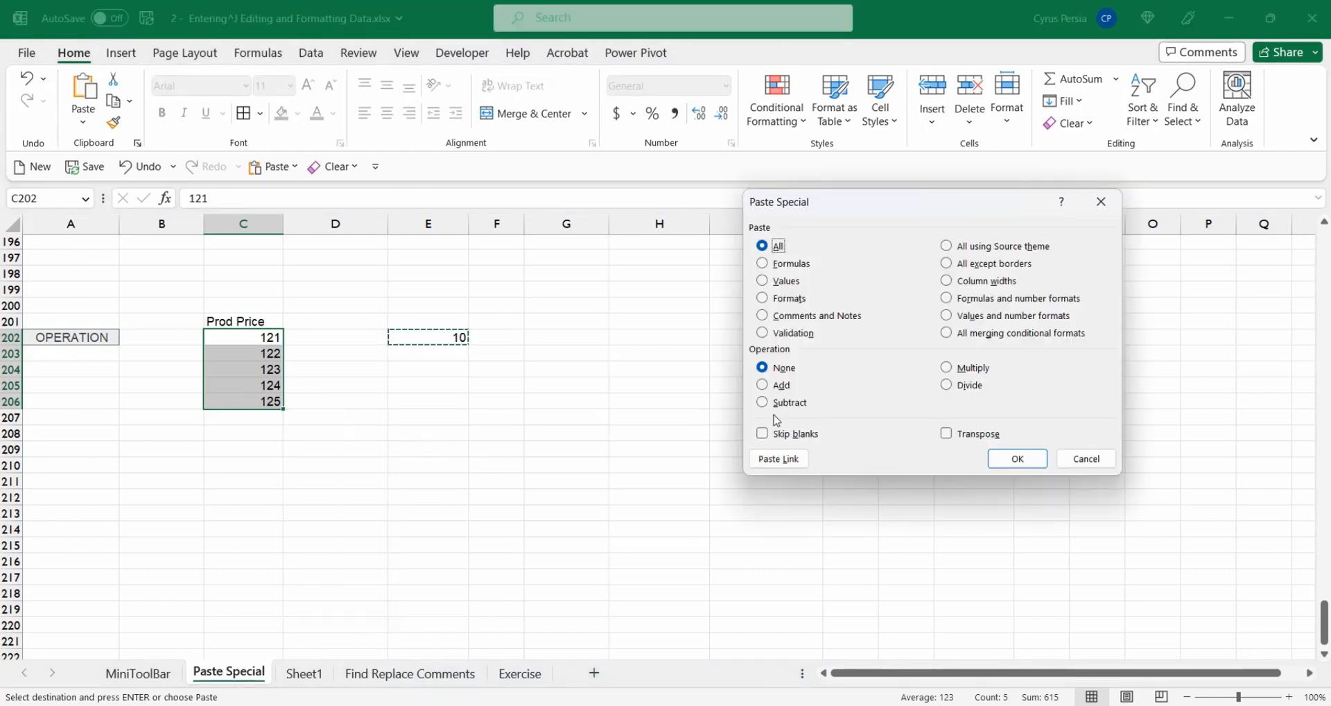
{"action": "left_click", "coordinate": [948, 368]}
{"action": "left_click", "coordinate": [1018, 460]}
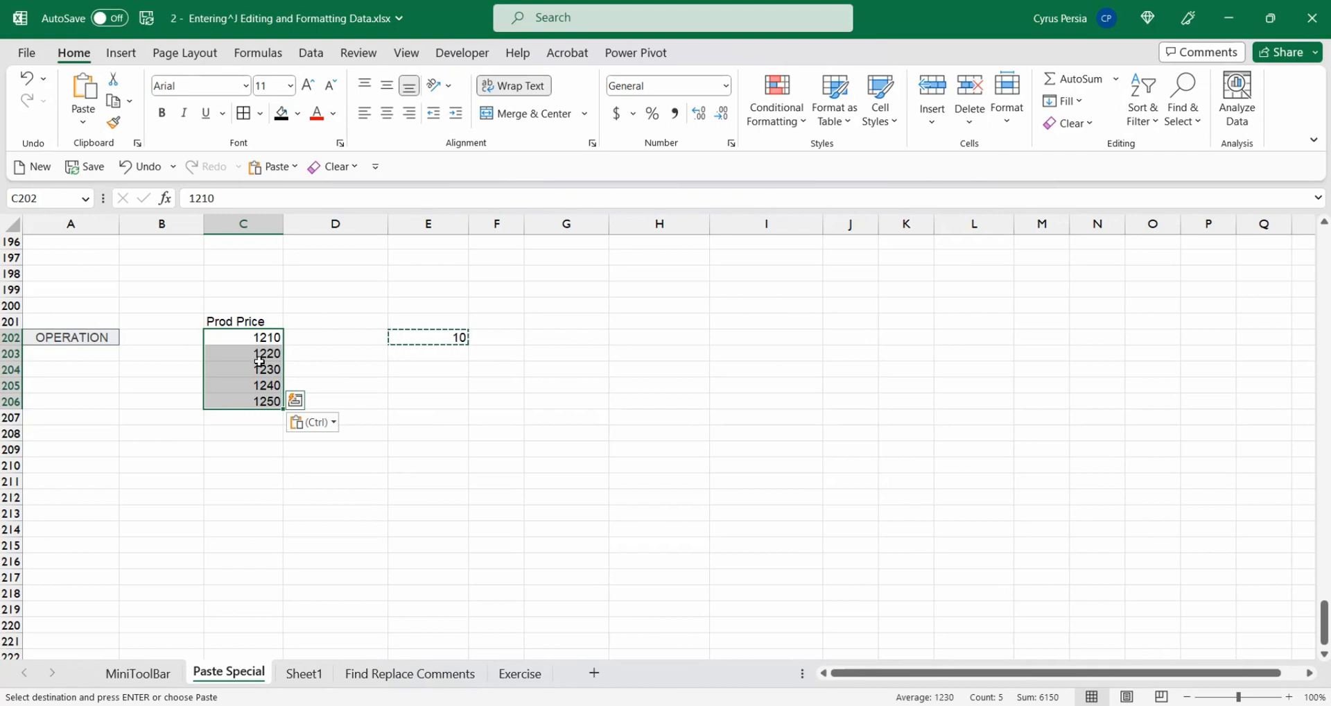
Divide the product prices in C202:C206 by the copied E202 value using Paste Special
{"action": "key", "text": "ctrl+alt+v"}
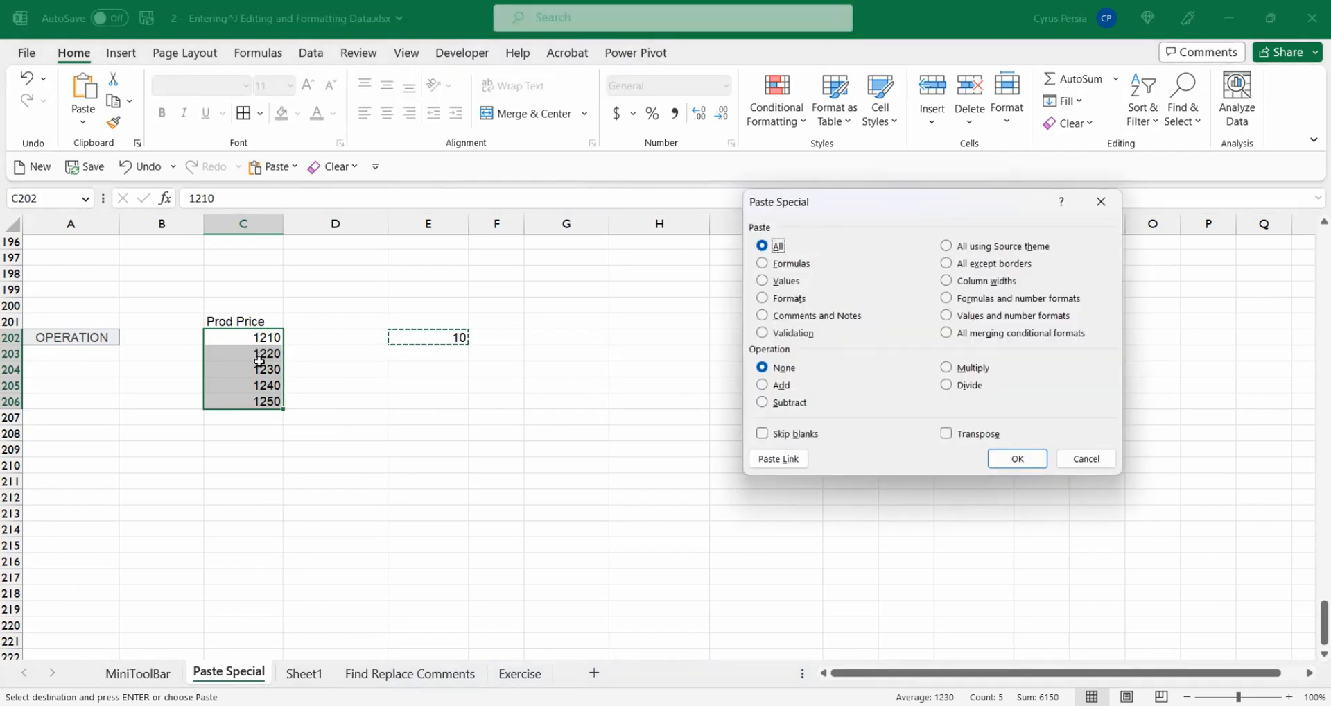
{"action": "left_click", "coordinate": [948, 385]}
{"action": "left_click", "coordinate": [1018, 459]}
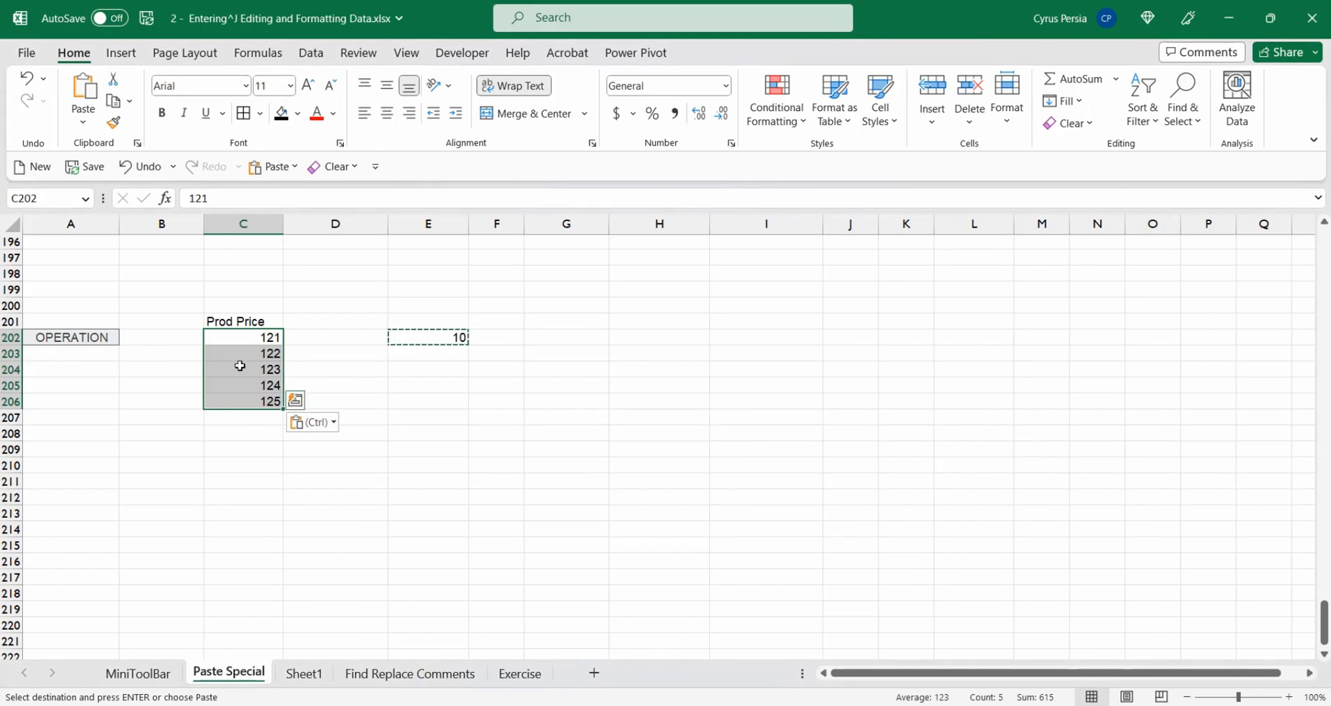
Subtract the copied E202 value from the product prices in C202:C206 using Paste Special, and end copy mode
{"action": "key", "text": "ctrl+alt+v"}
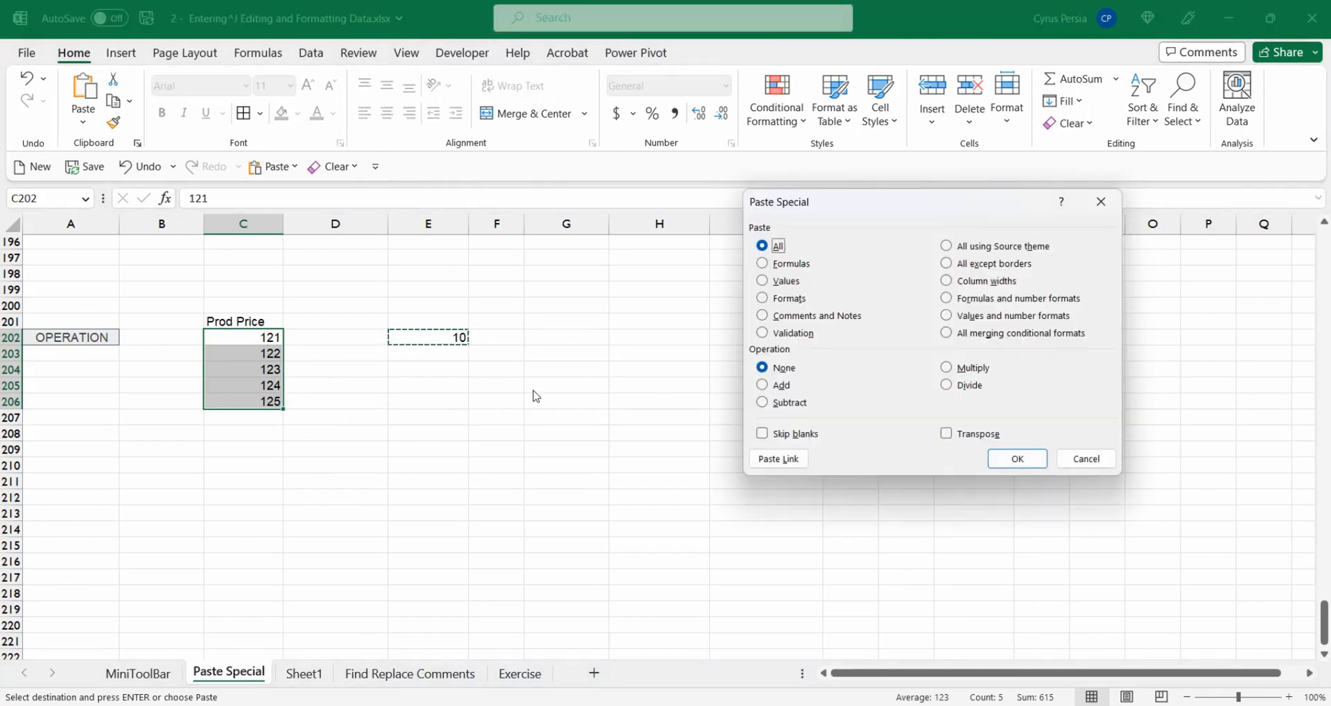
{"action": "left_click", "coordinate": [762, 402]}
{"action": "left_click", "coordinate": [1018, 458]}
{"action": "key", "text": "Escape"}
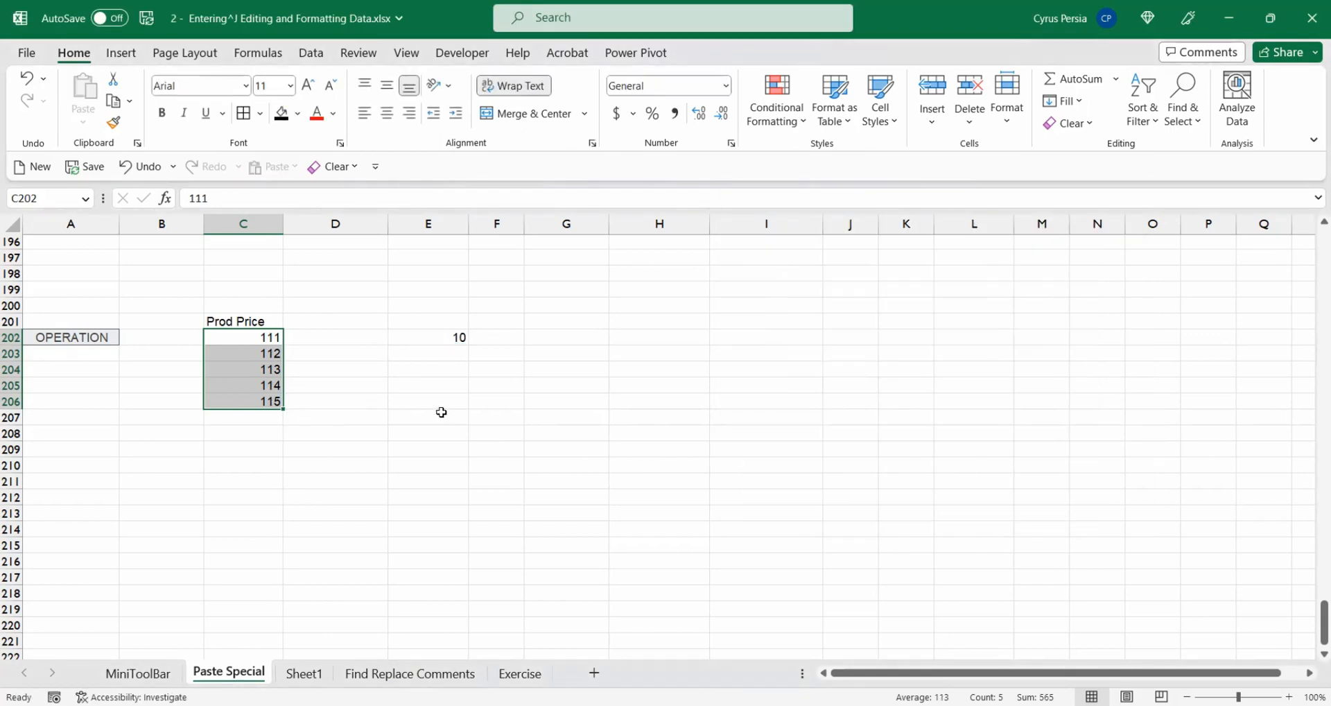
{"action": "left_click", "coordinate": [493, 416]}
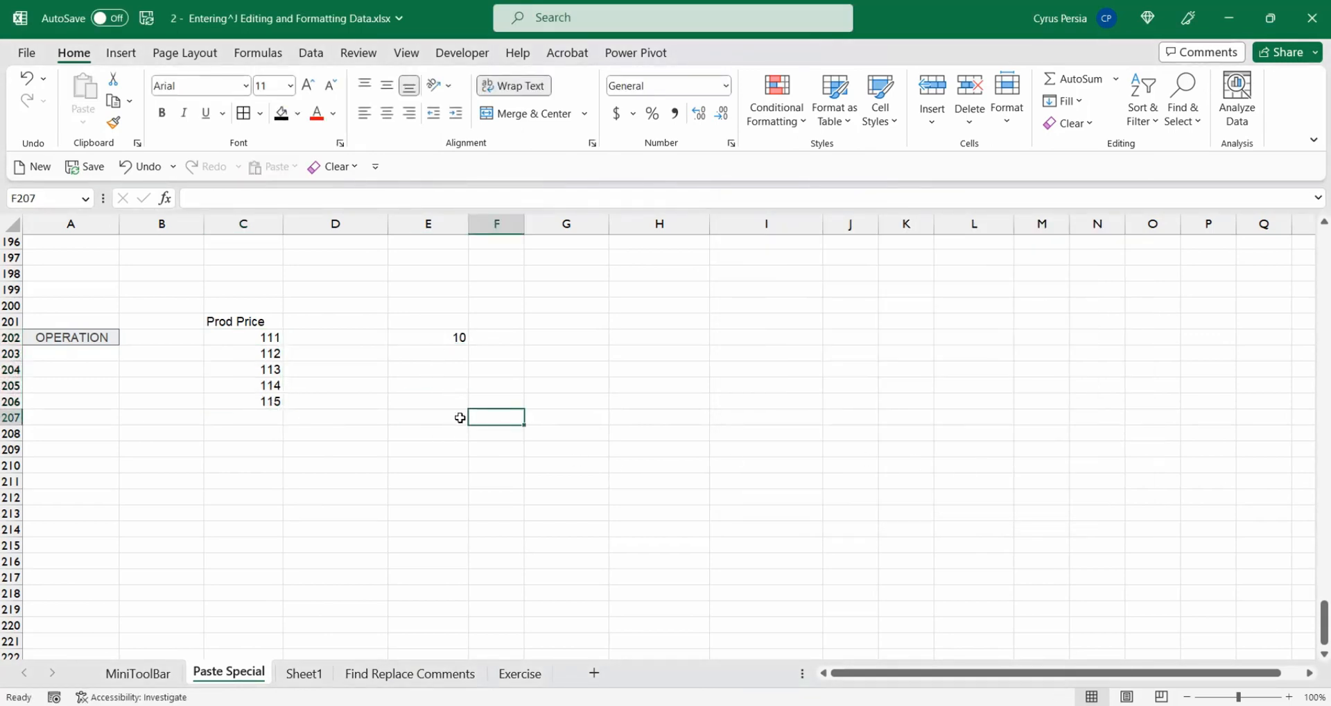
Copy E202 again and open the Paste Special options for the empty cell E206
{"action": "left_click", "coordinate": [437, 338]}
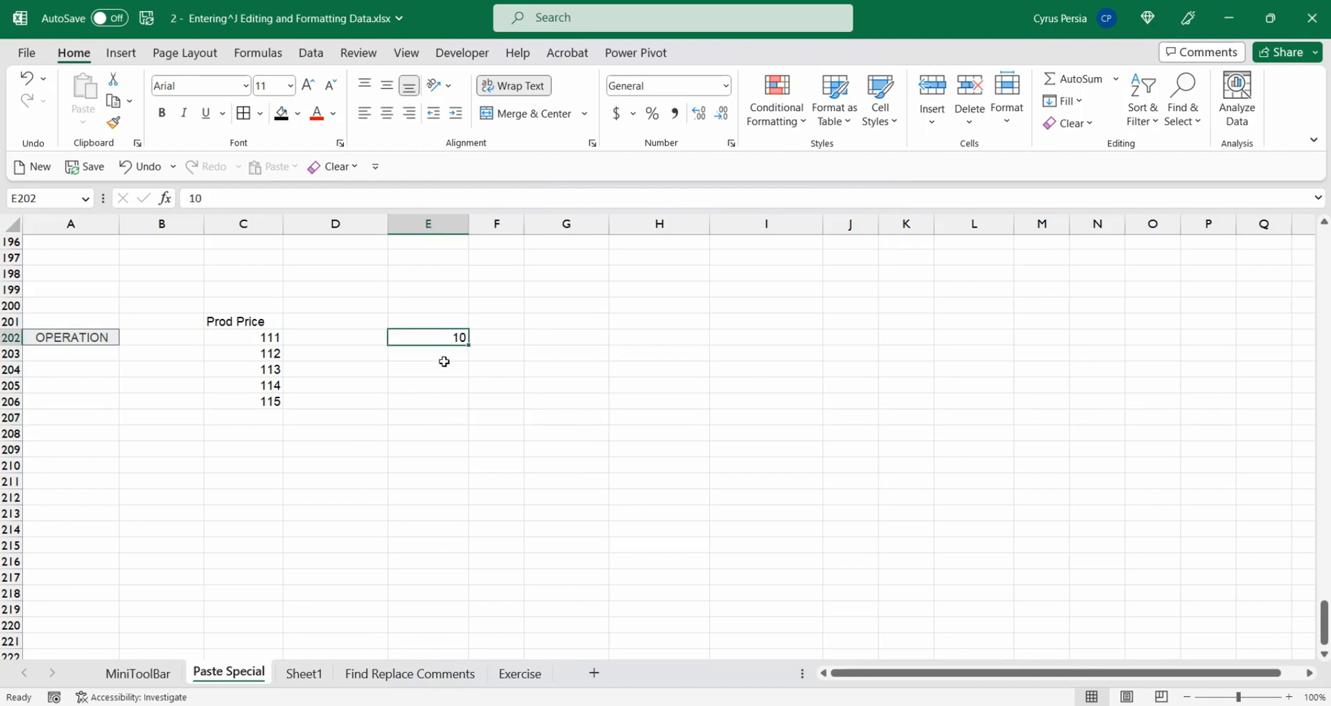
{"action": "key", "text": "ctrl+c"}
{"action": "left_click", "coordinate": [445, 394]}
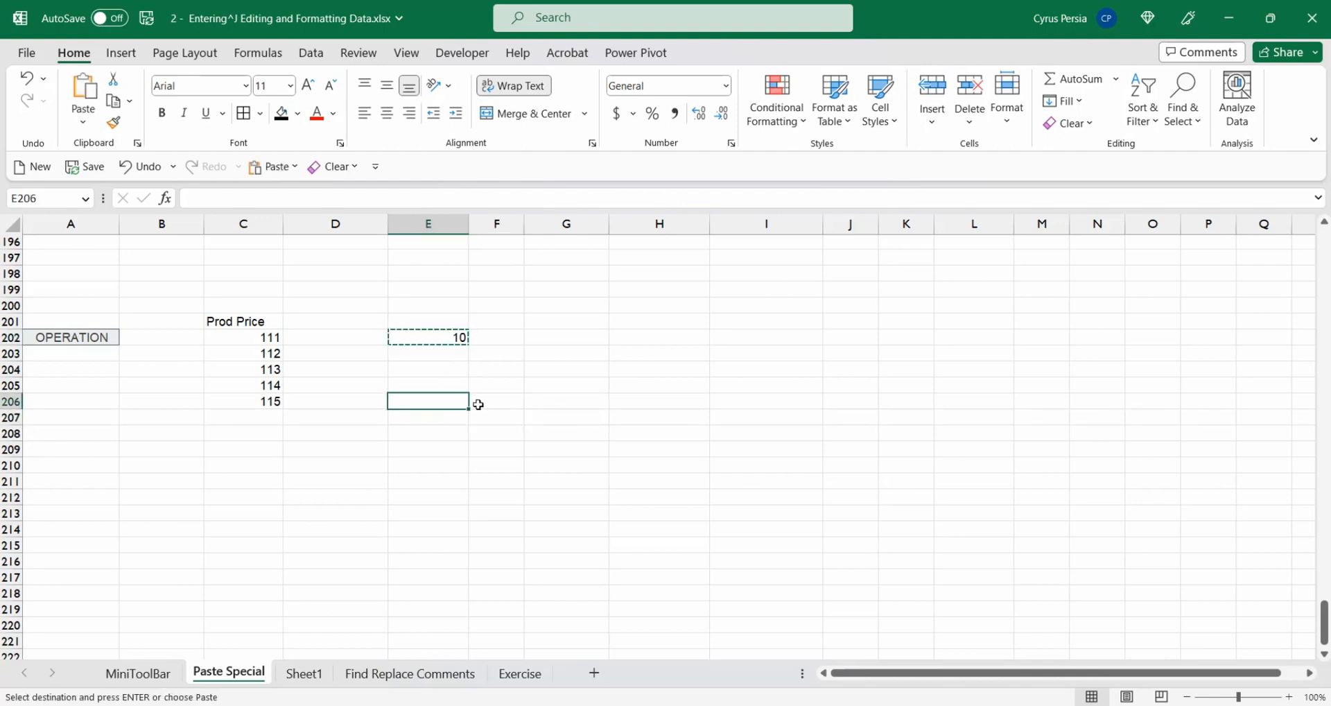
{"action": "key", "text": "ctrl+alt+v"}
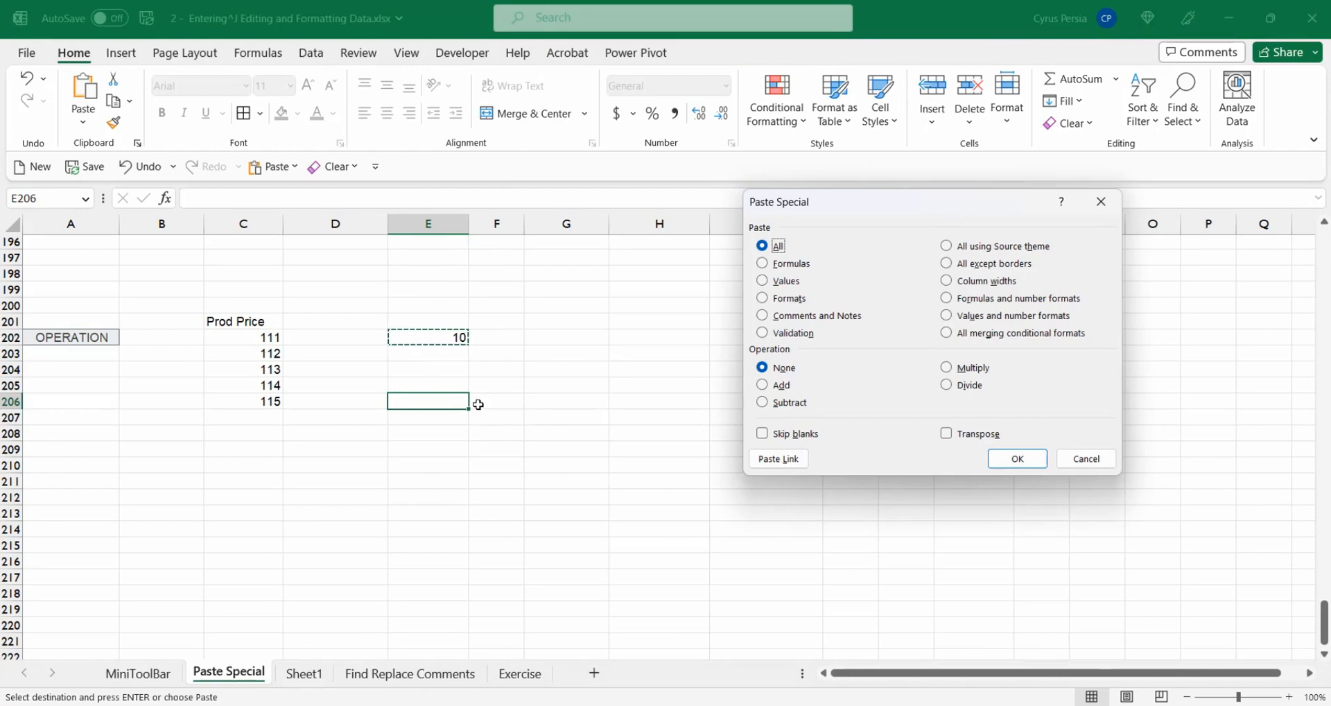